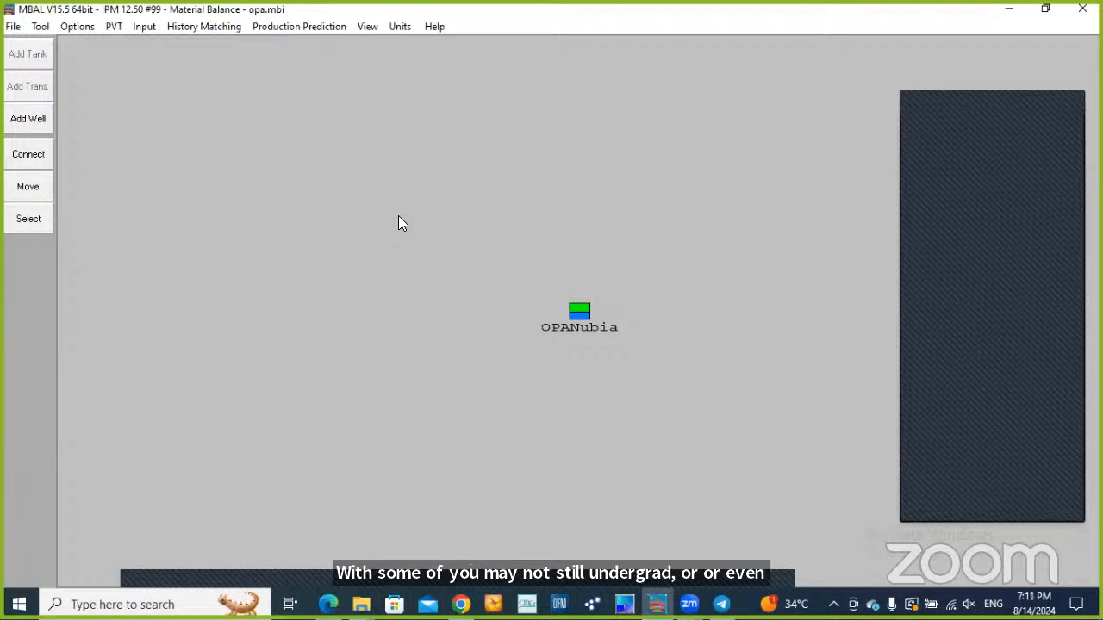
Choose Material Balance as the active analysis tool for the OPANubia model
click(40, 27)
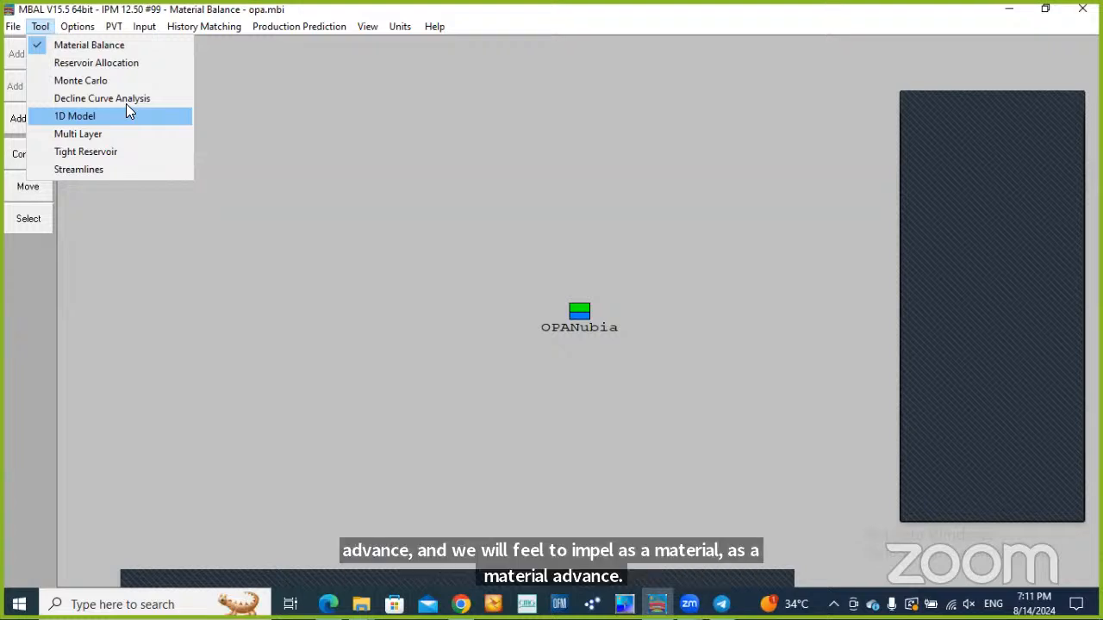
click(123, 46)
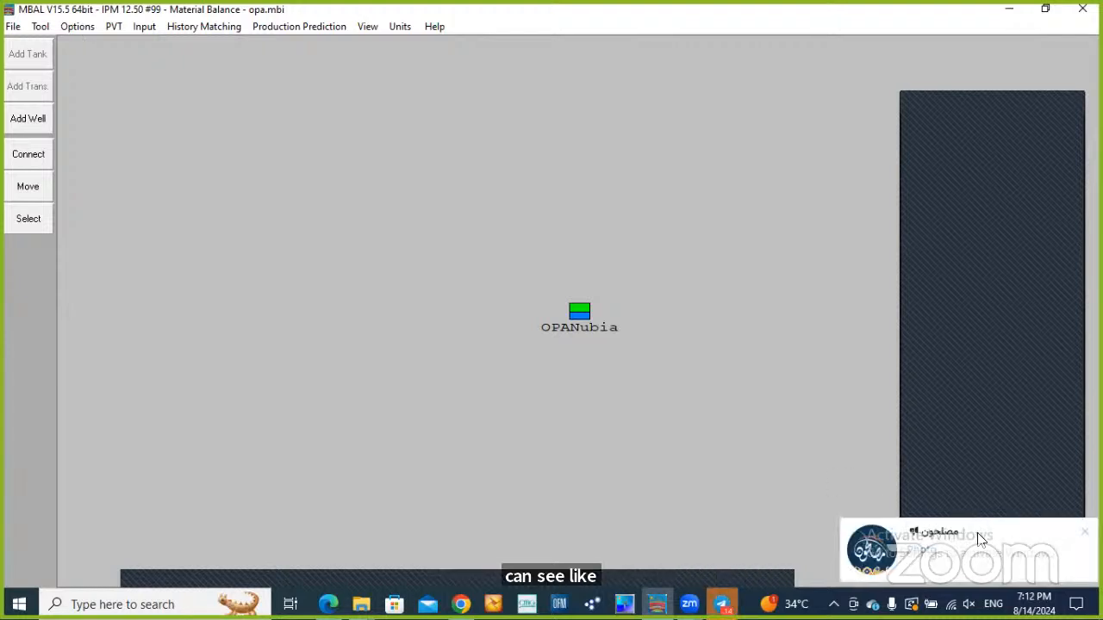
Dismiss the incoming chat notification and close the Telegram window
click(1084, 533)
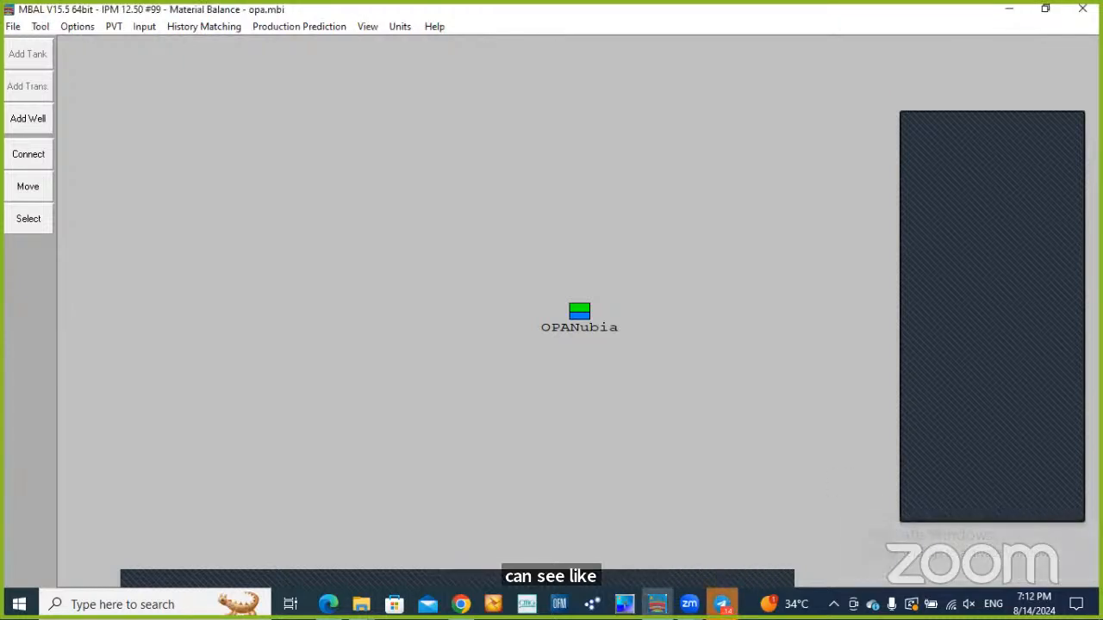
click(722, 604)
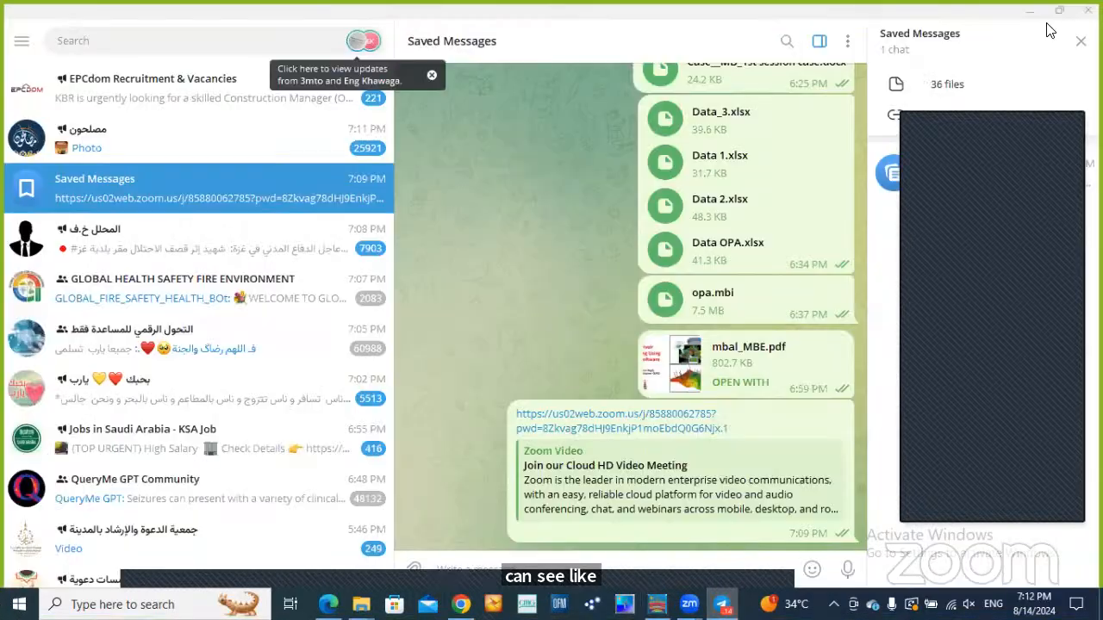
click(1083, 8)
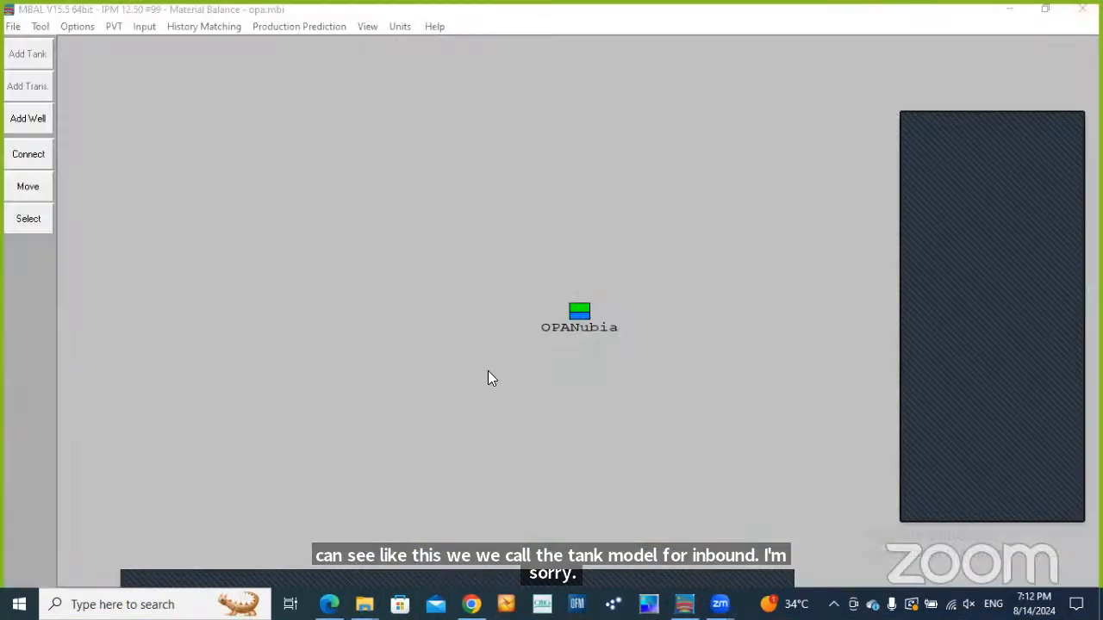
click(114, 83)
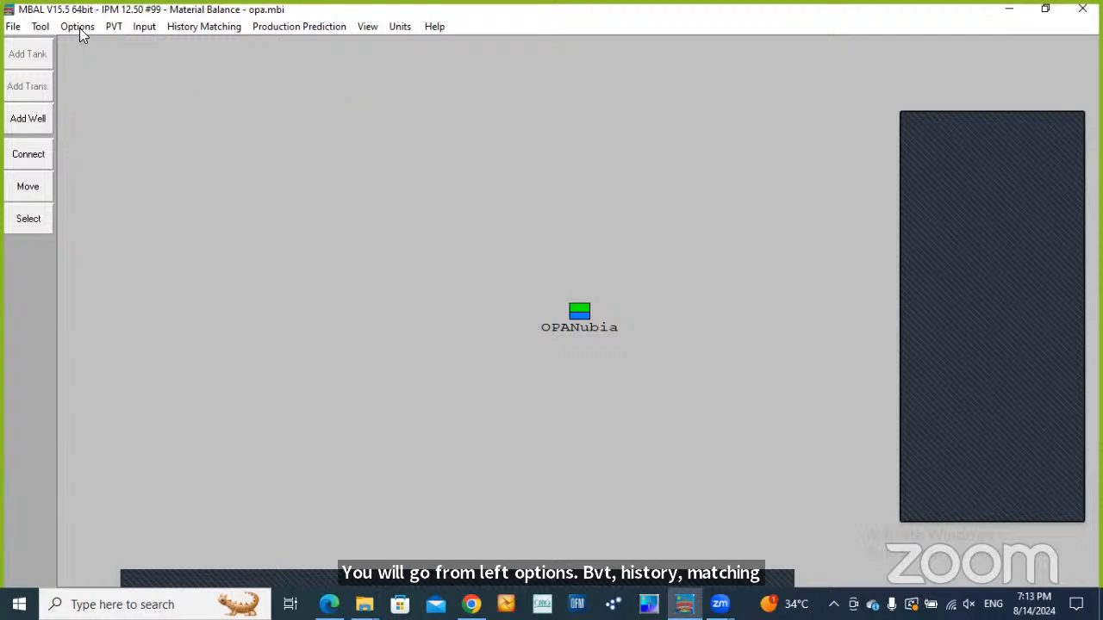
click(13, 28)
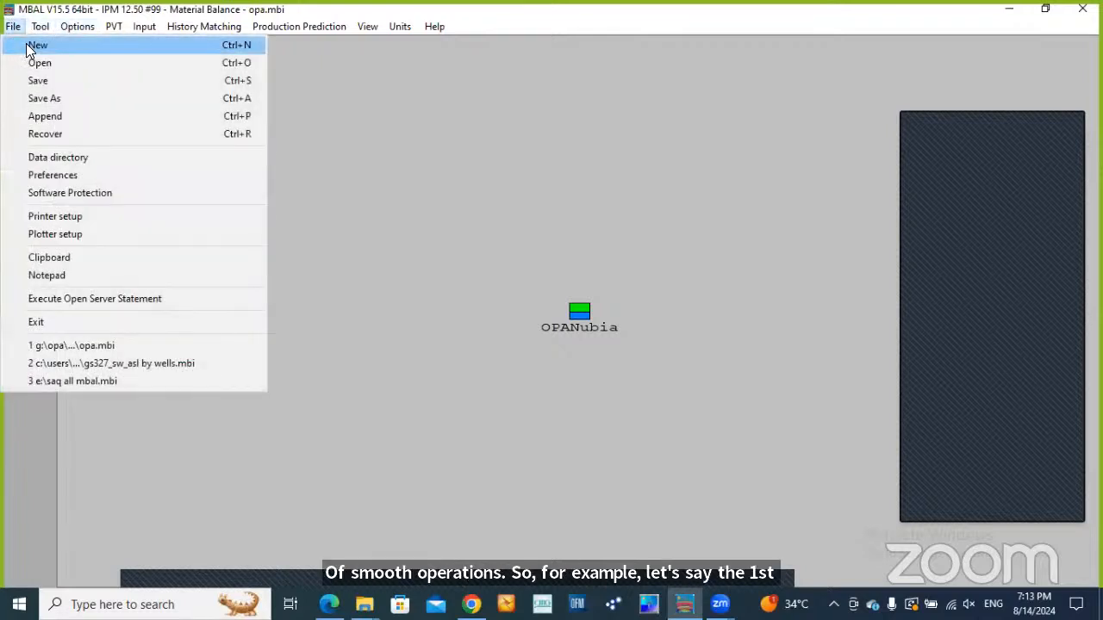
click(418, 183)
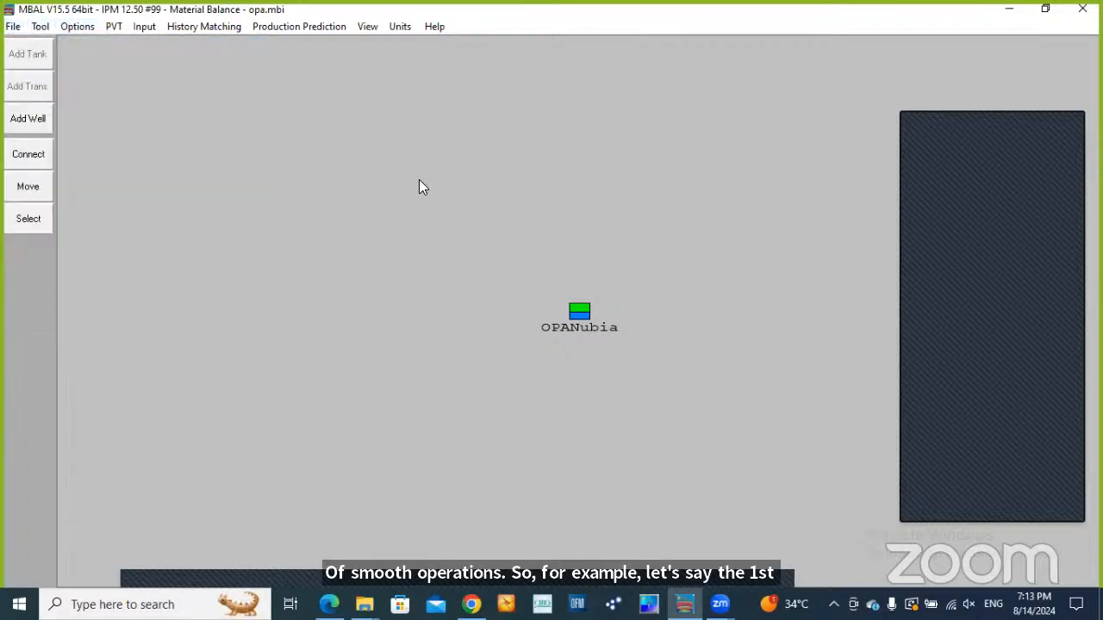
click(17, 27)
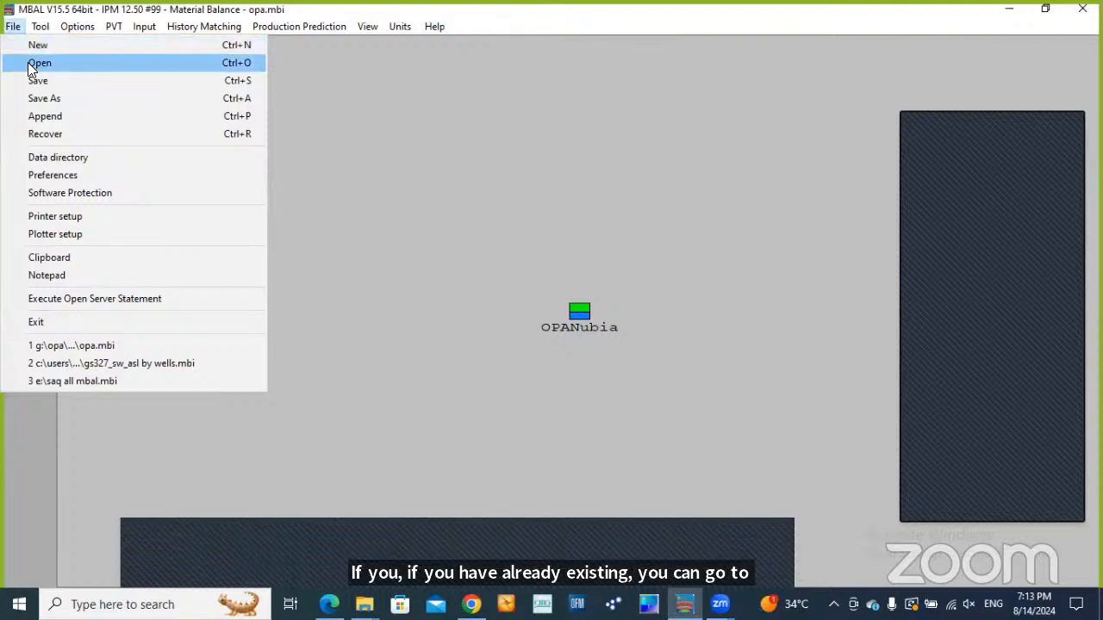
click(13, 26)
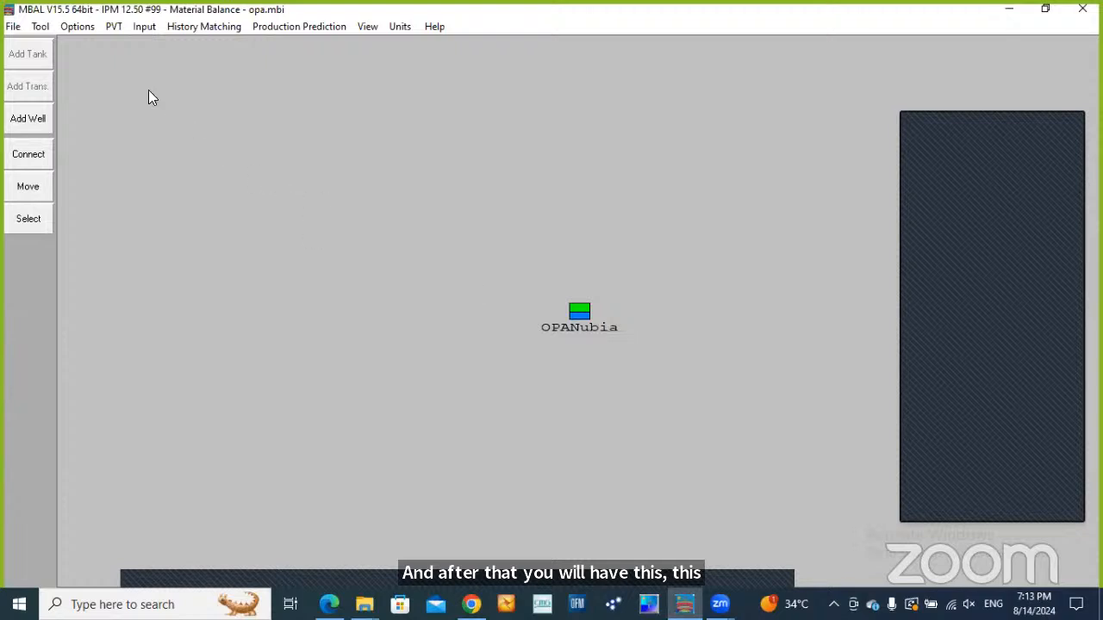
Open the system options and choose Oil as the reservoir fluid with a Single Tank model
click(78, 27)
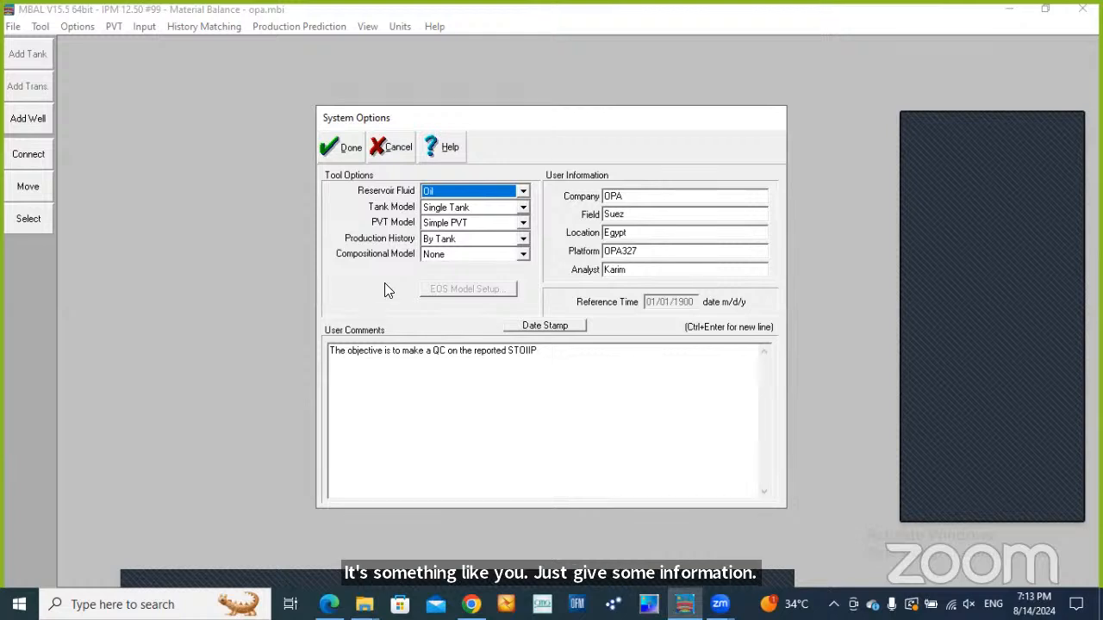
click(523, 192)
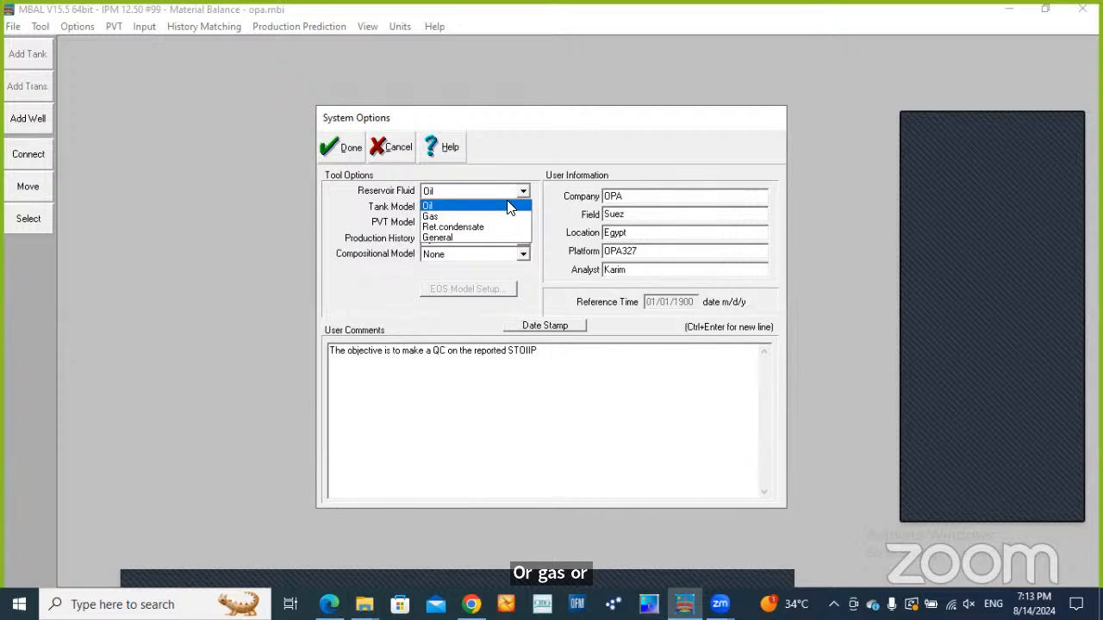
click(511, 206)
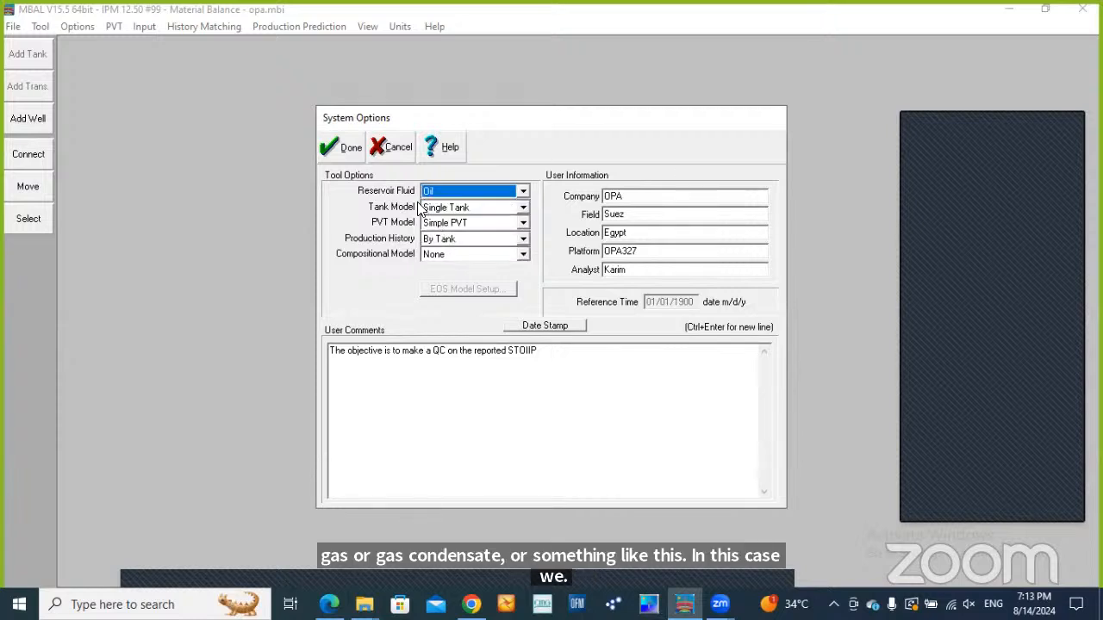
click(523, 208)
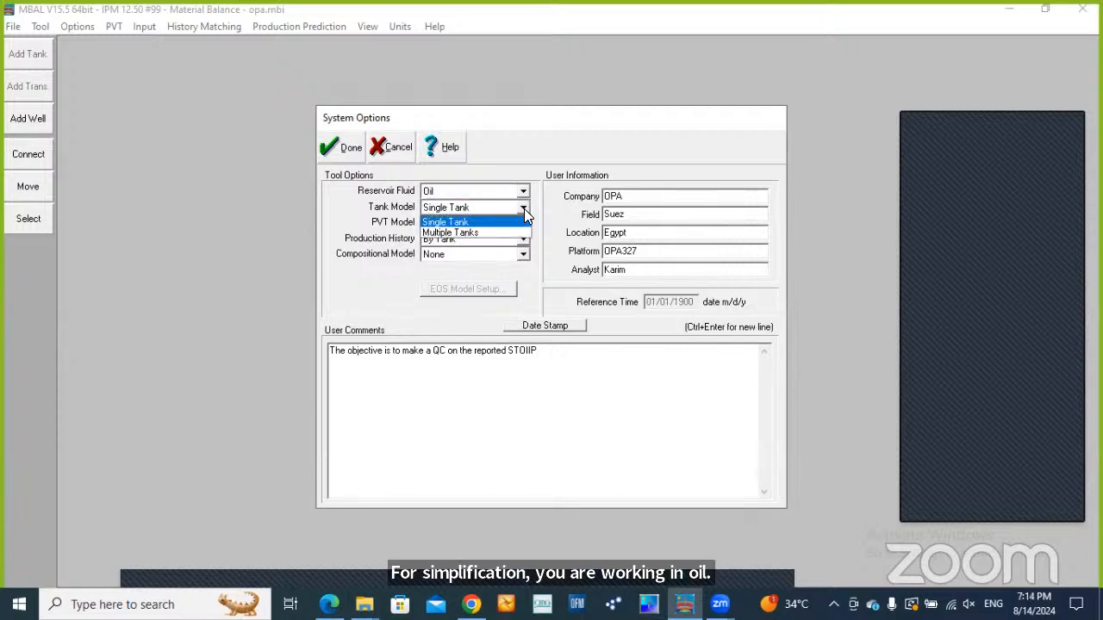
click(523, 208)
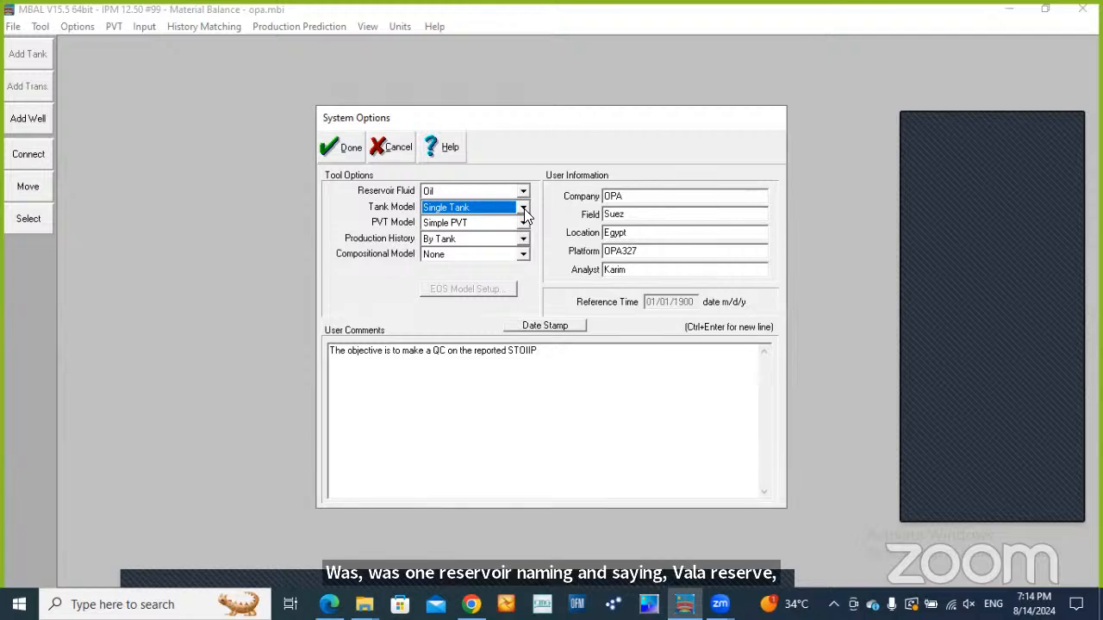
click(524, 208)
click(524, 208)
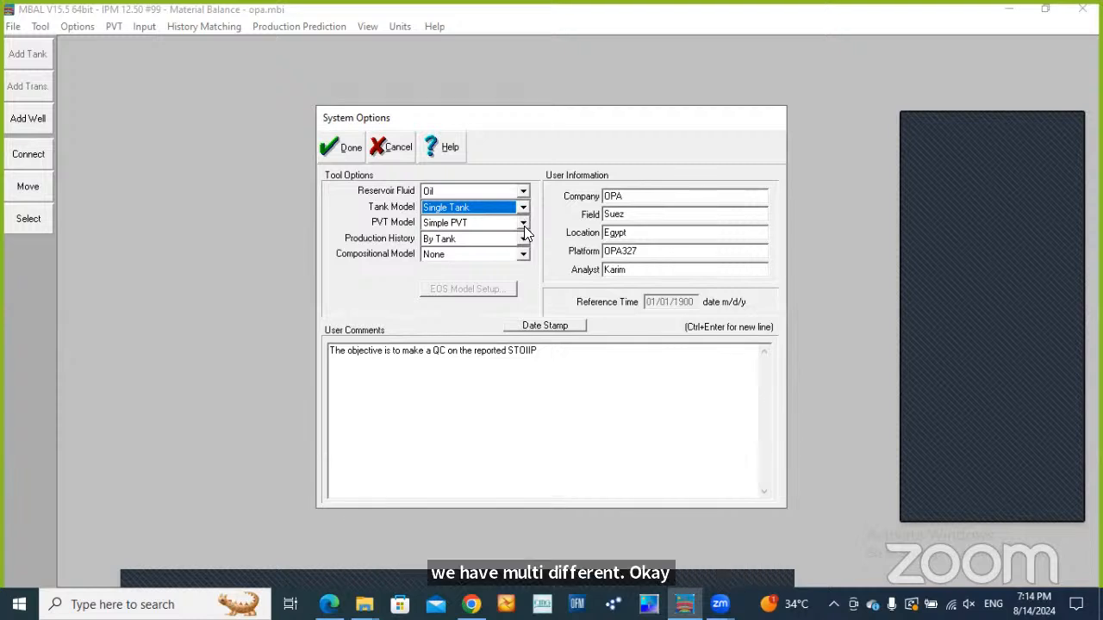
Choose Simple PVT as the PVT model and By Tank as the production history option
click(523, 223)
click(524, 223)
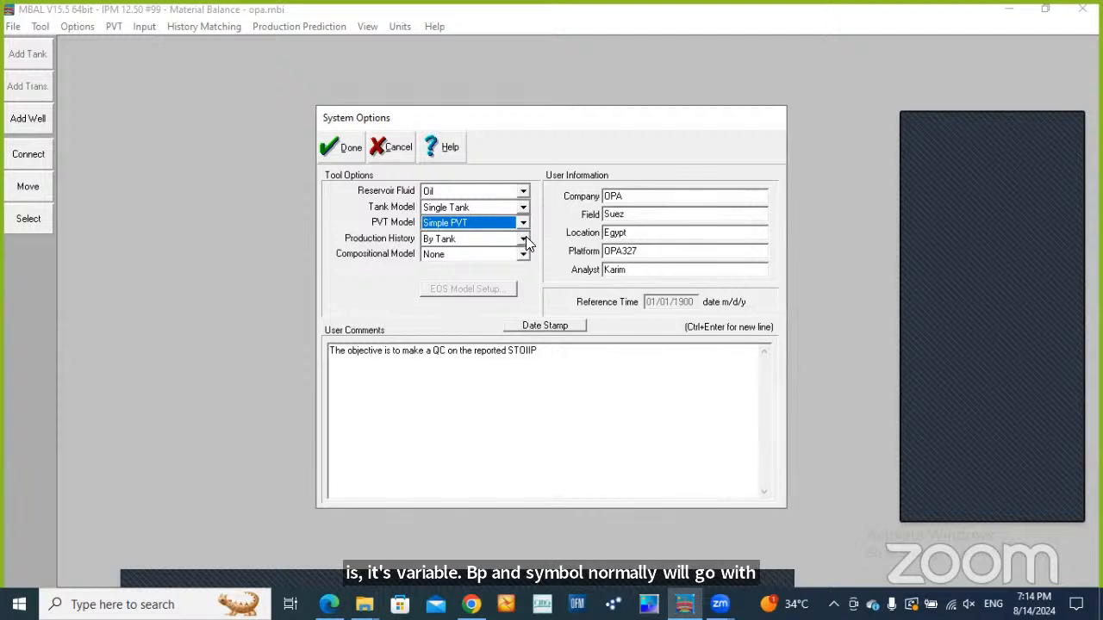
click(524, 238)
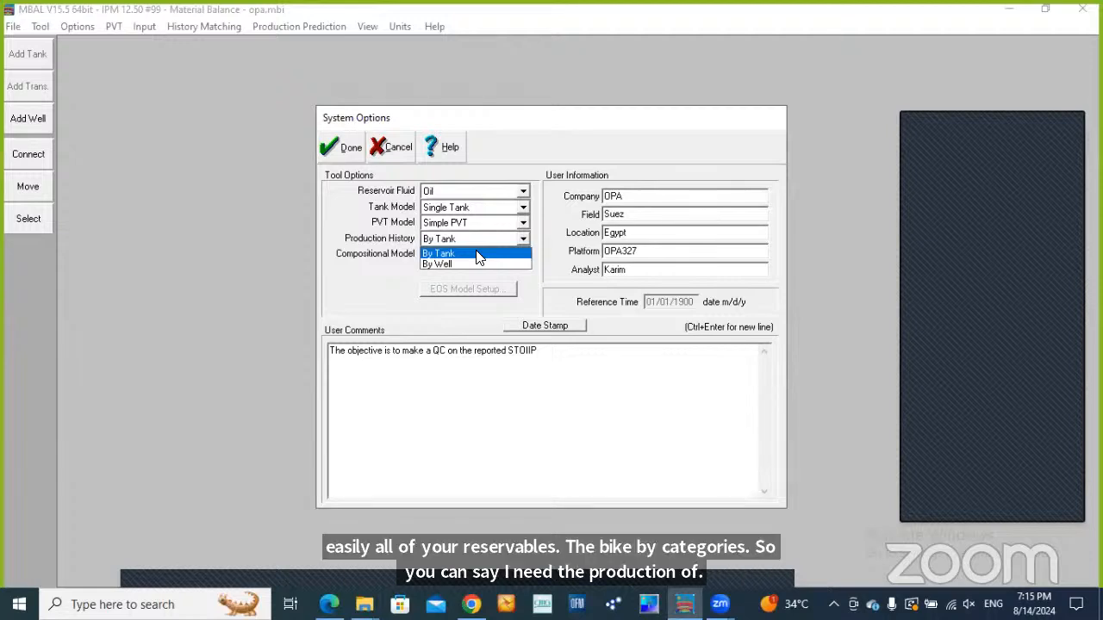
click(511, 250)
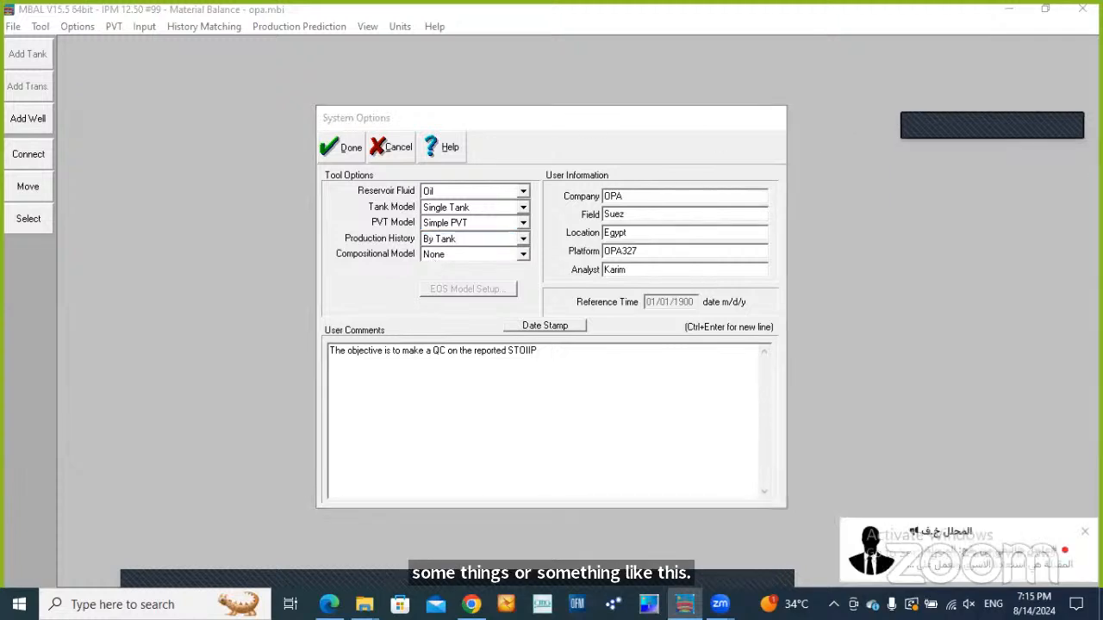
Review the user comment about the STOIIP QC, accept the system options and close the pop-up covering the workspace
click(446, 376)
click(512, 386)
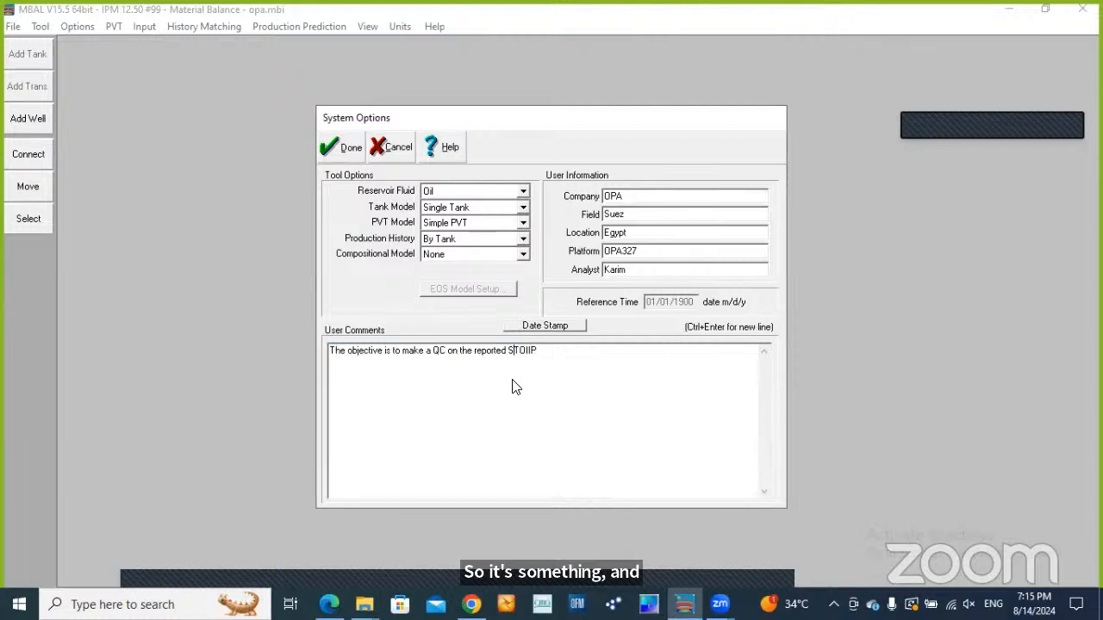
click(546, 352)
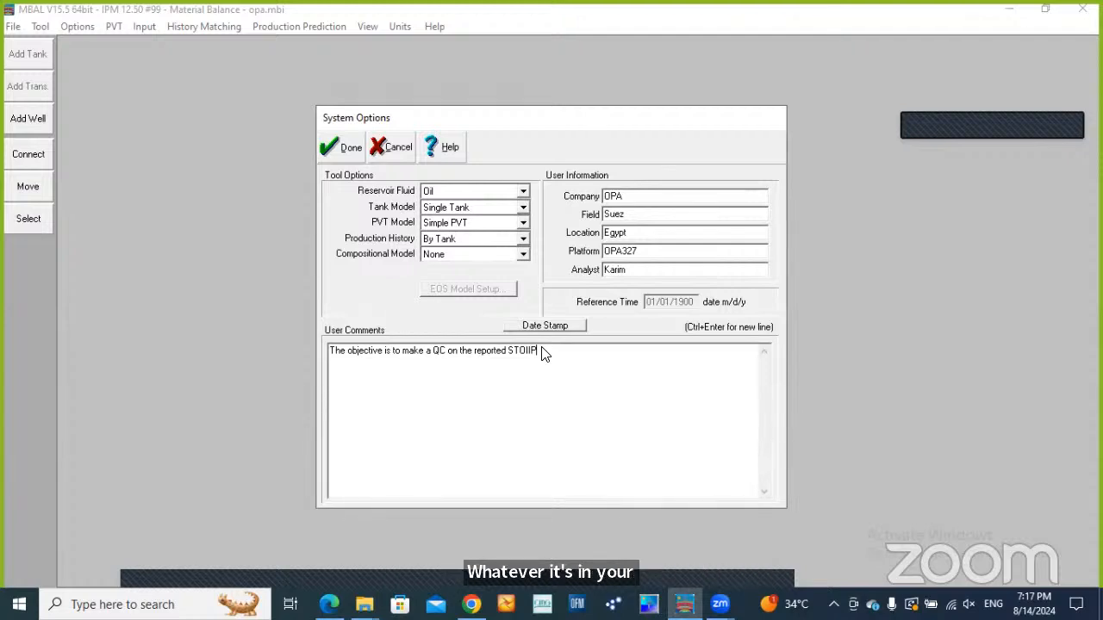
click(346, 149)
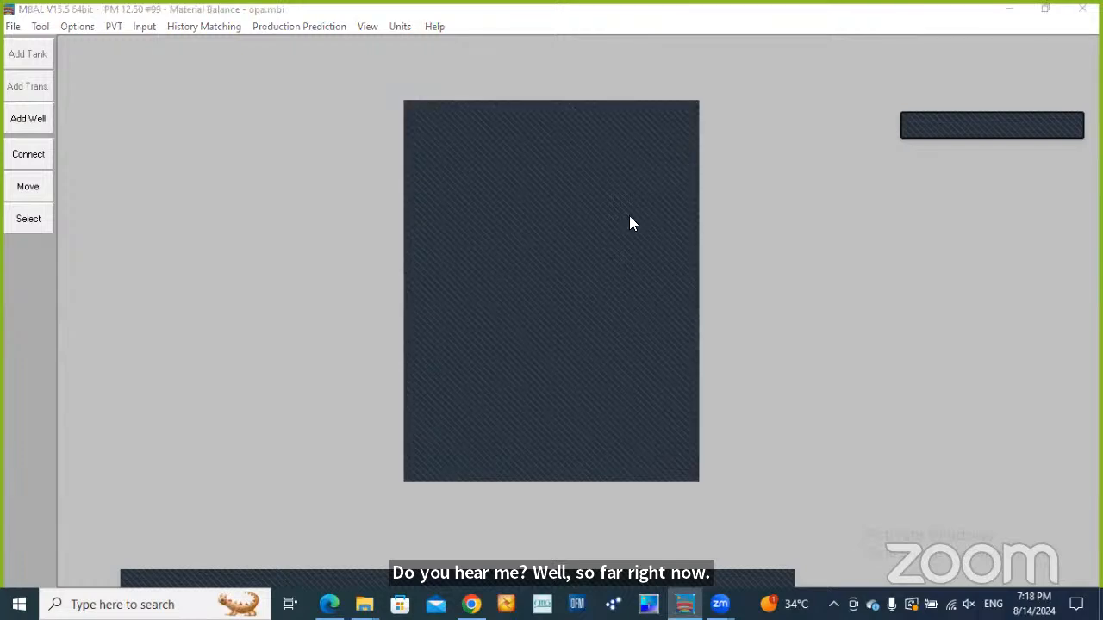
click(679, 114)
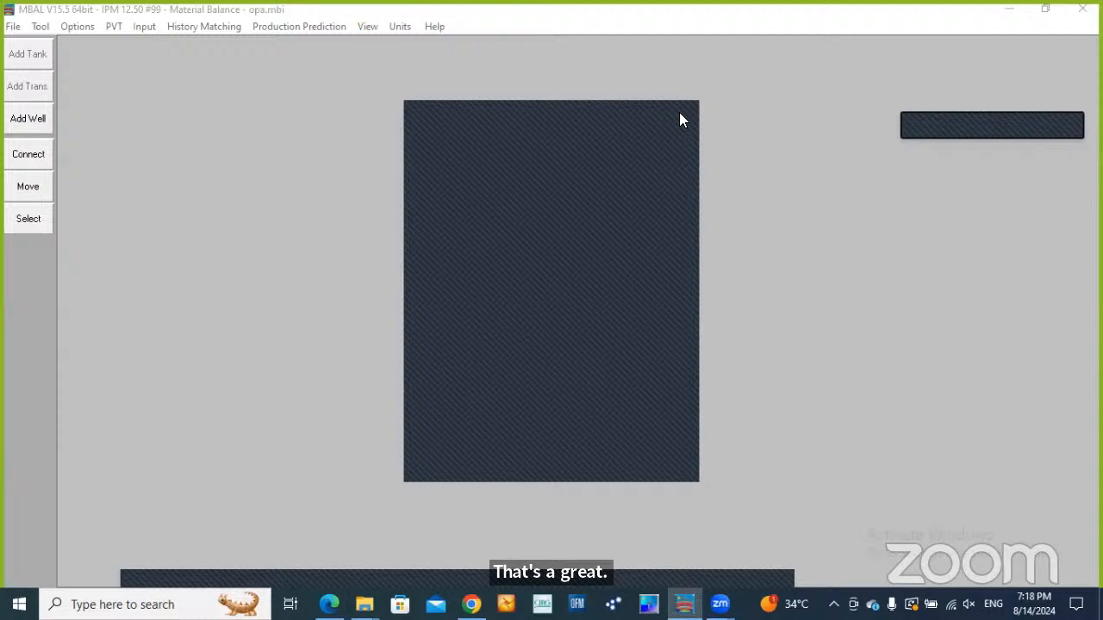
click(679, 112)
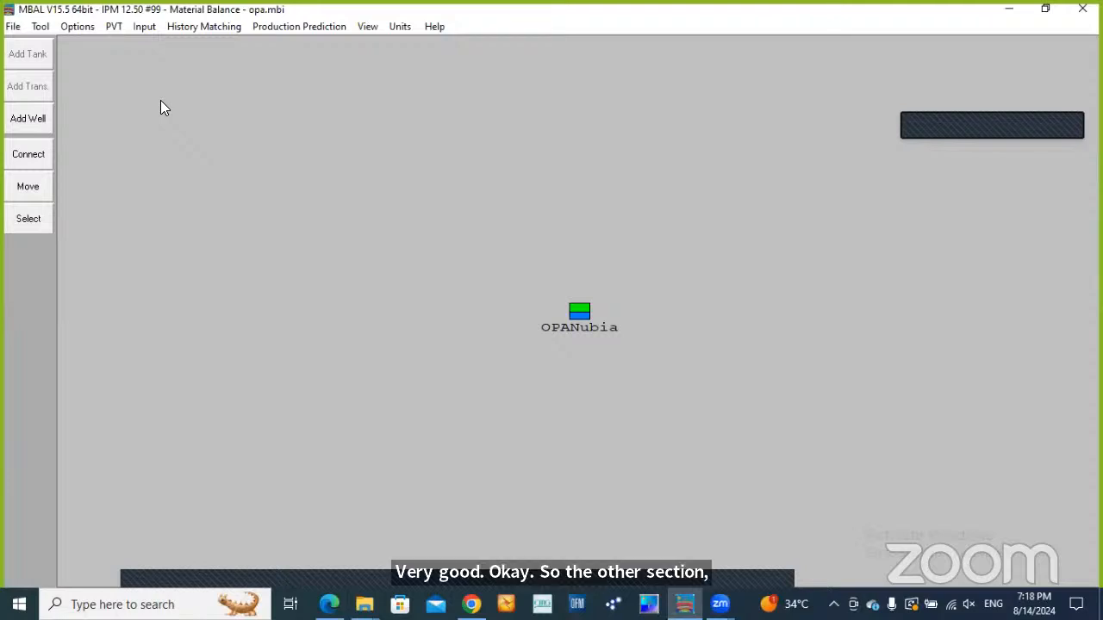
Open the PVT fluid properties and examine the black oil input parameters and correlations
click(108, 32)
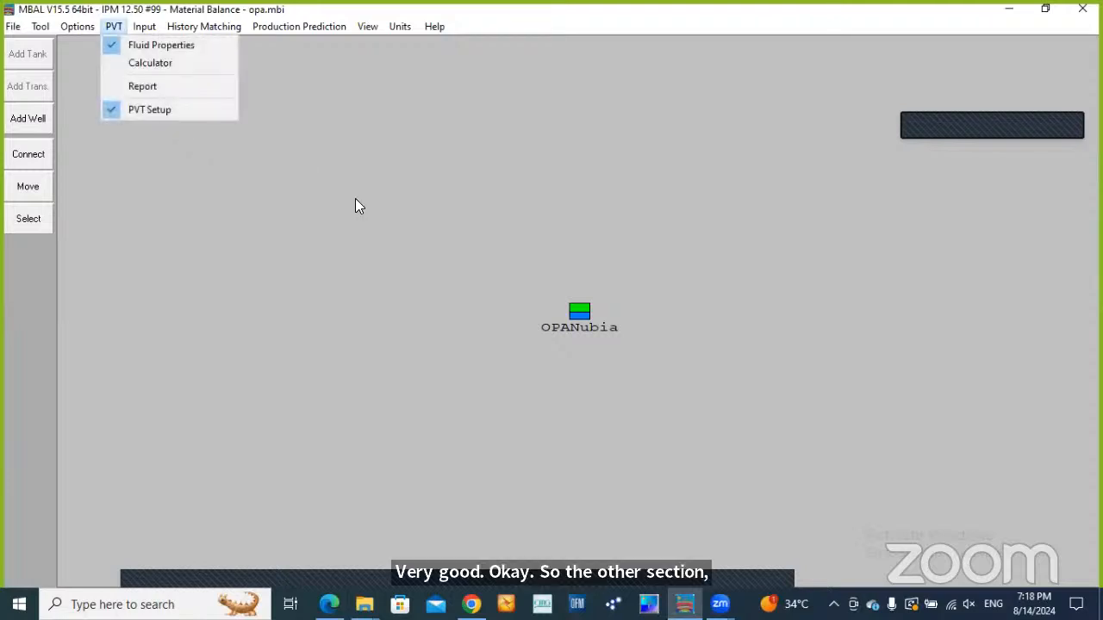
click(80, 29)
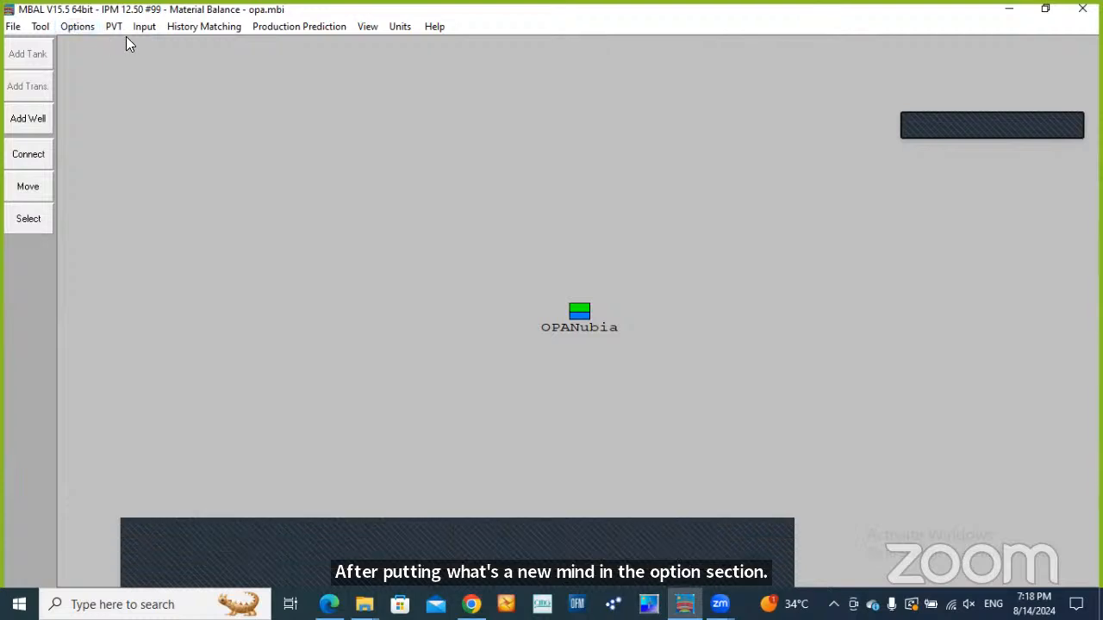
click(116, 30)
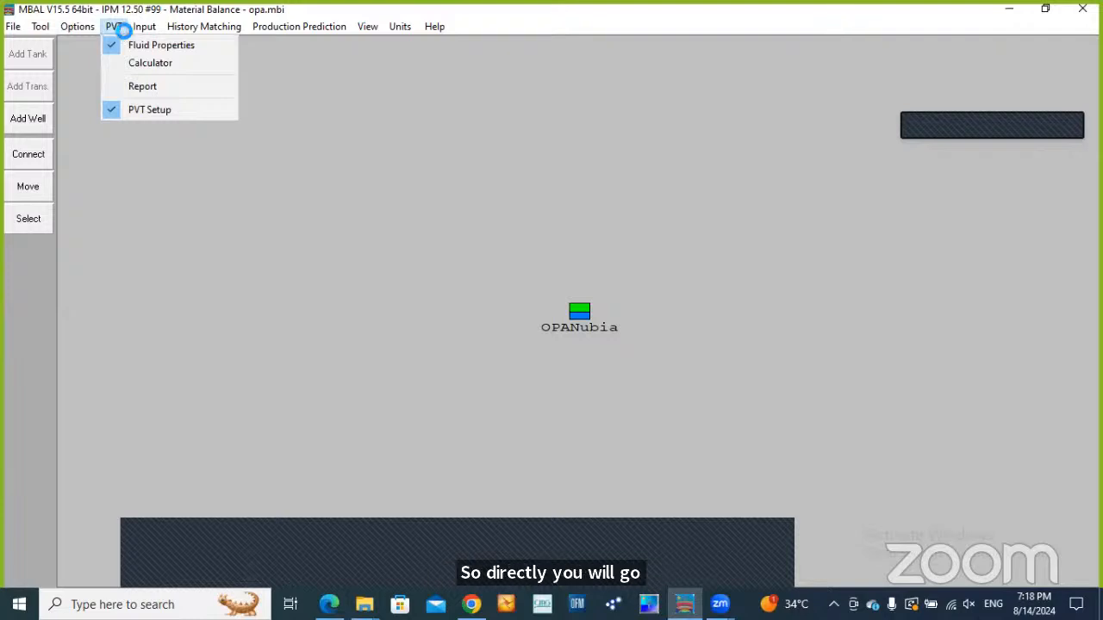
click(145, 46)
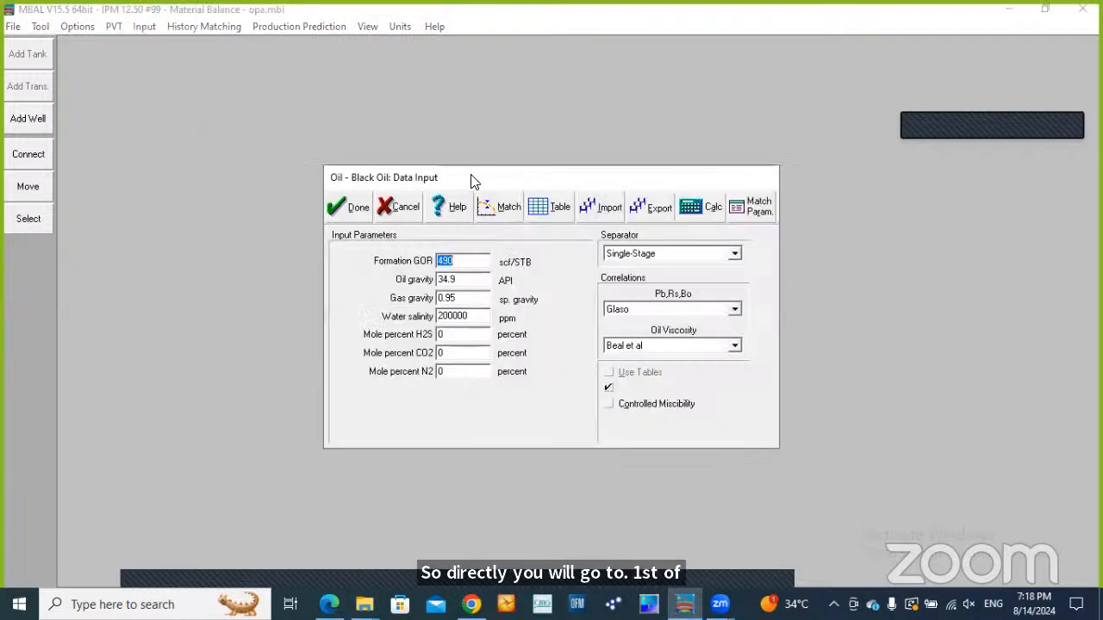
drag(463, 169, 453, 159)
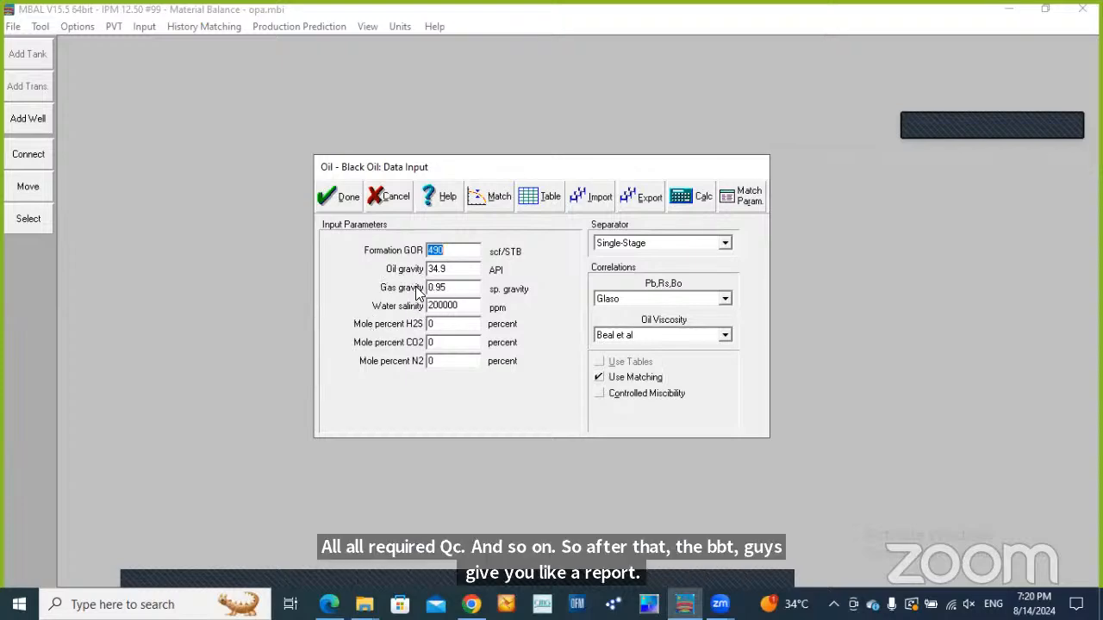
Try the black oil correlation match on bubble point, gas oil ratio and oil FVF, cancel it and close the fluid data
click(491, 199)
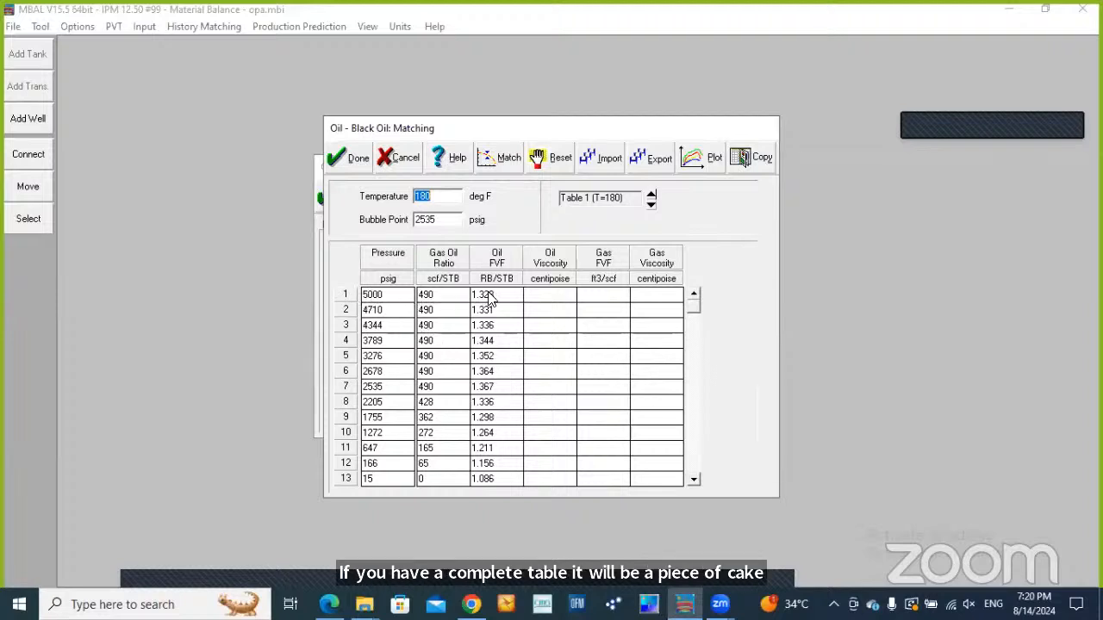
click(508, 160)
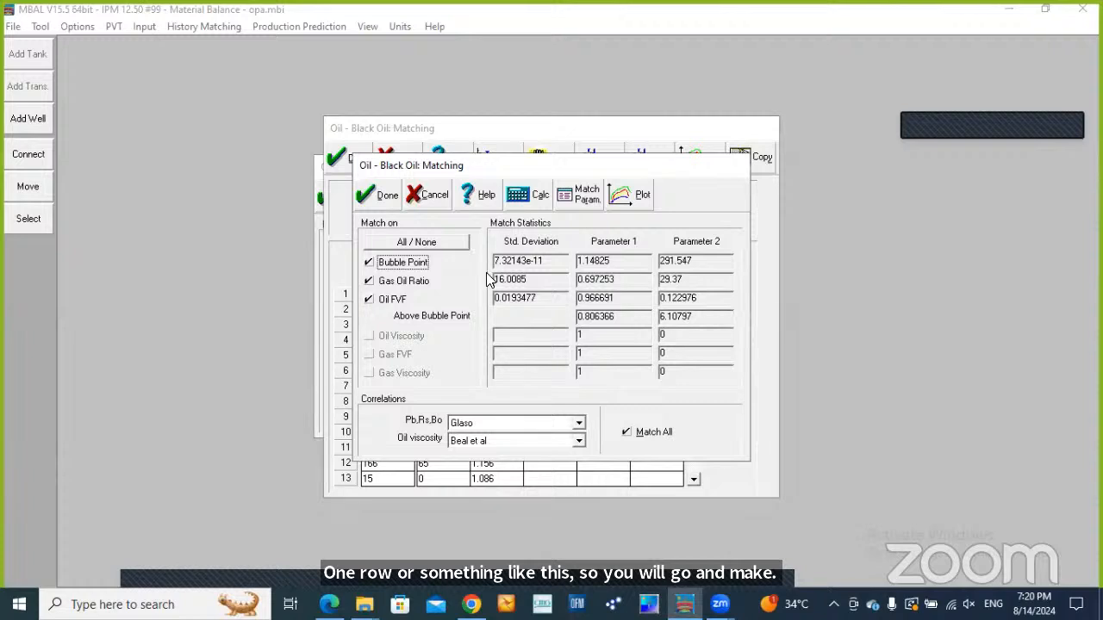
click(534, 198)
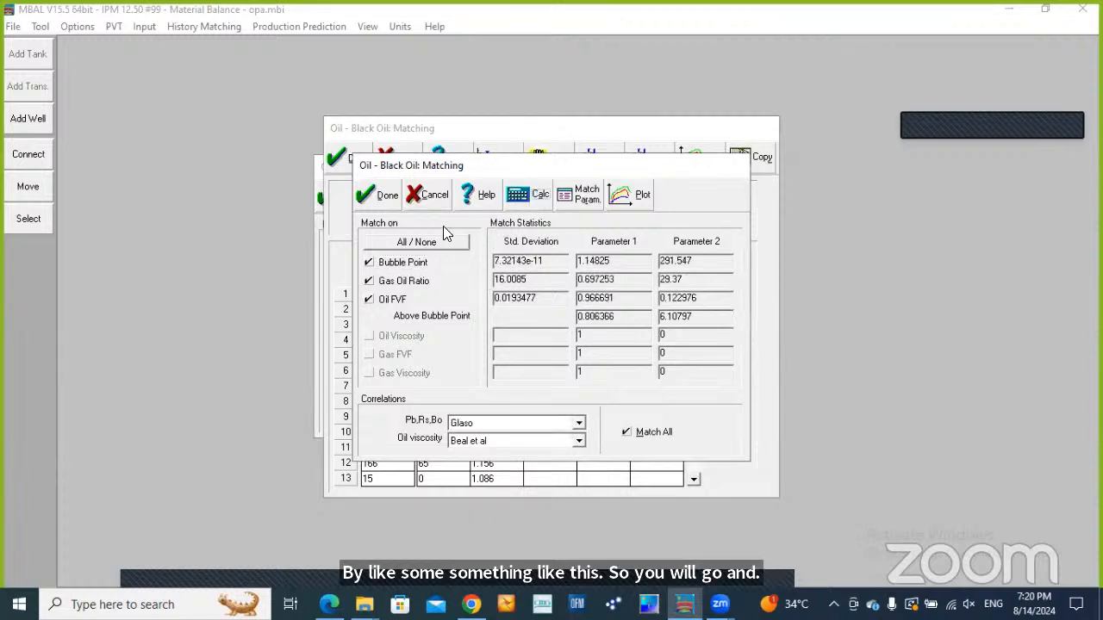
click(439, 201)
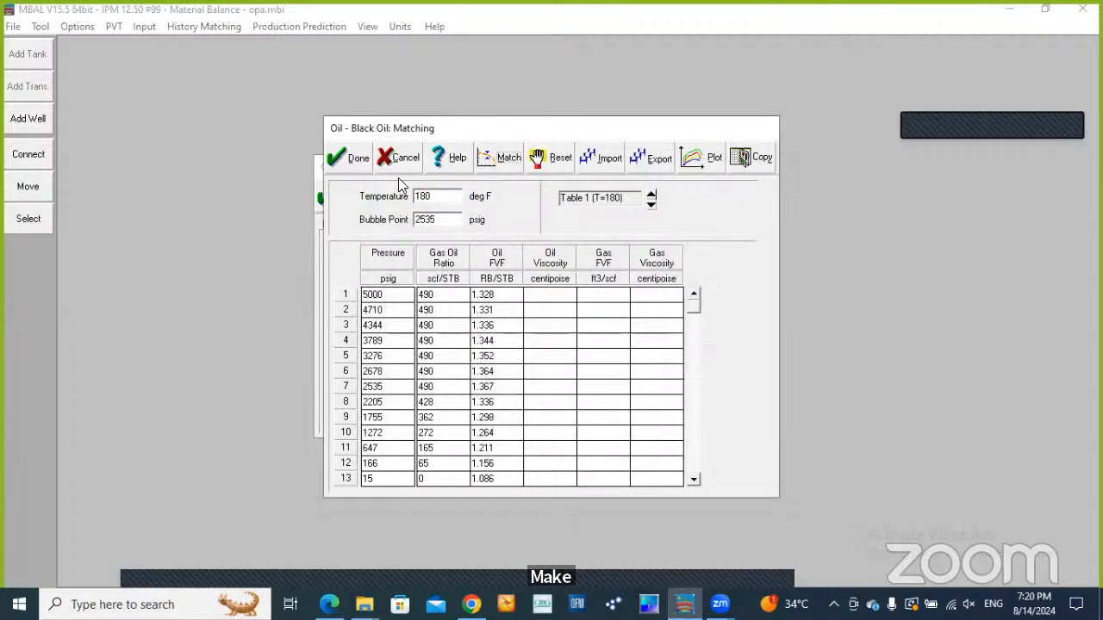
click(357, 162)
click(333, 197)
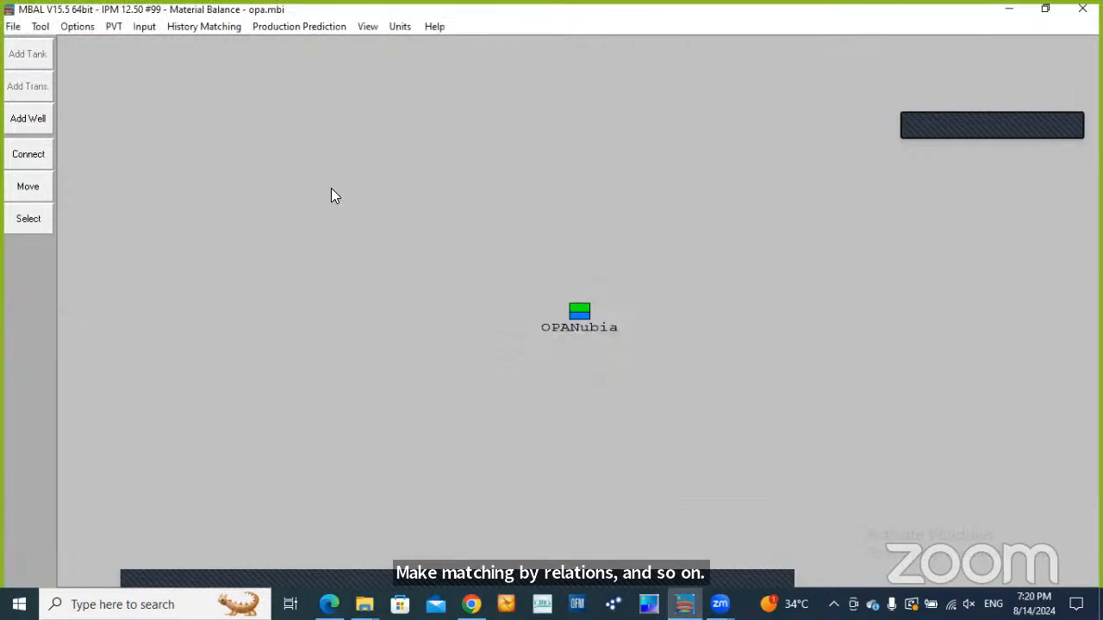
Reopen the PVT fluid properties, review the black oil input data and accept it
click(113, 27)
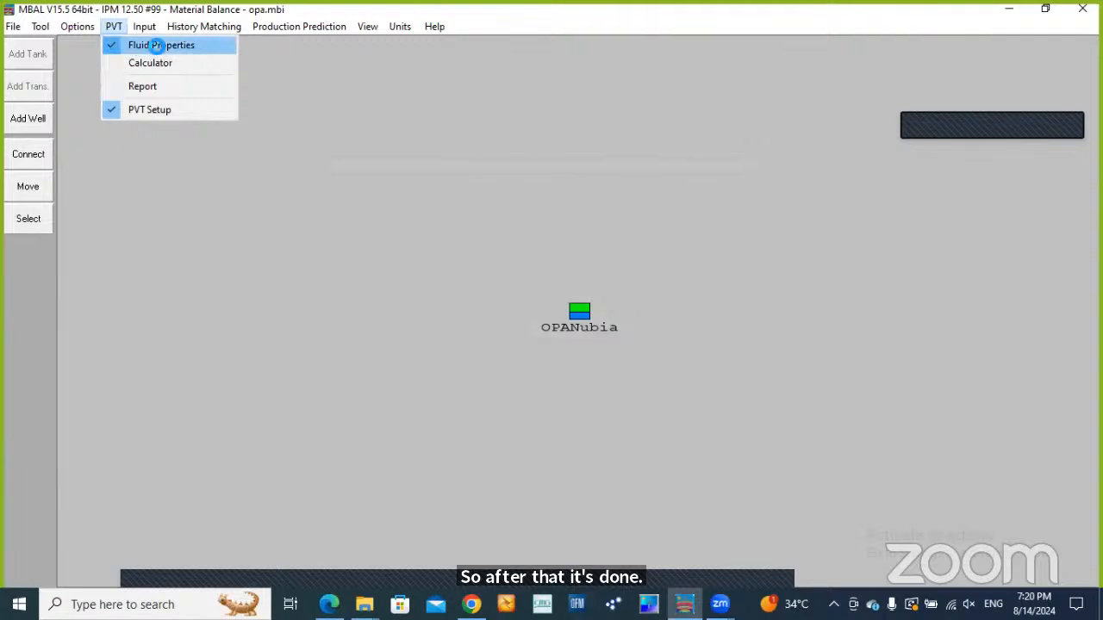
click(153, 45)
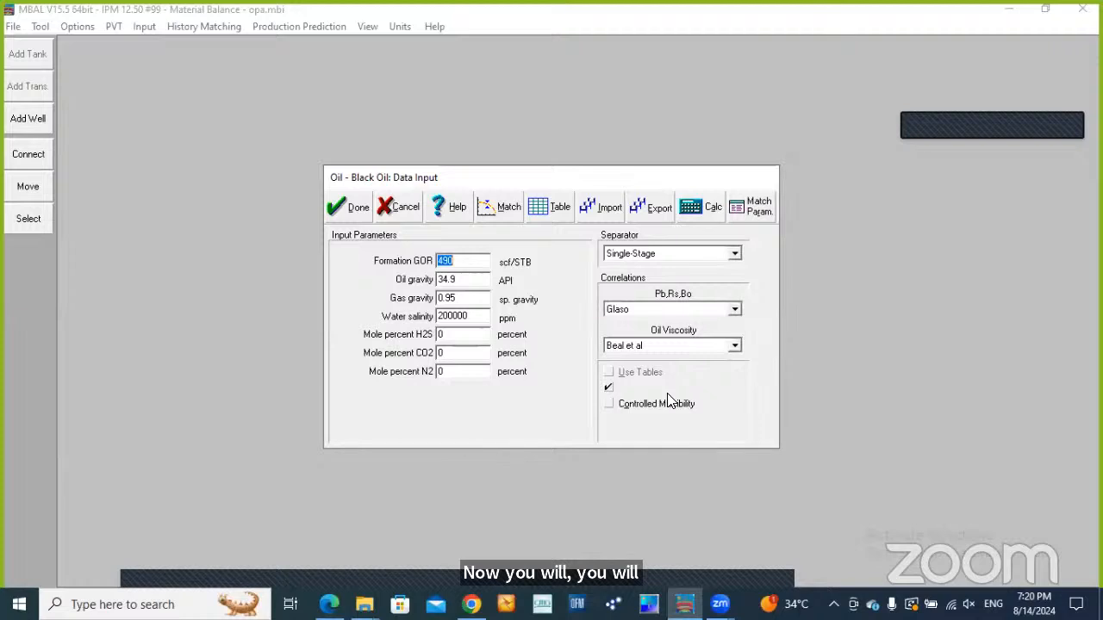
click(358, 209)
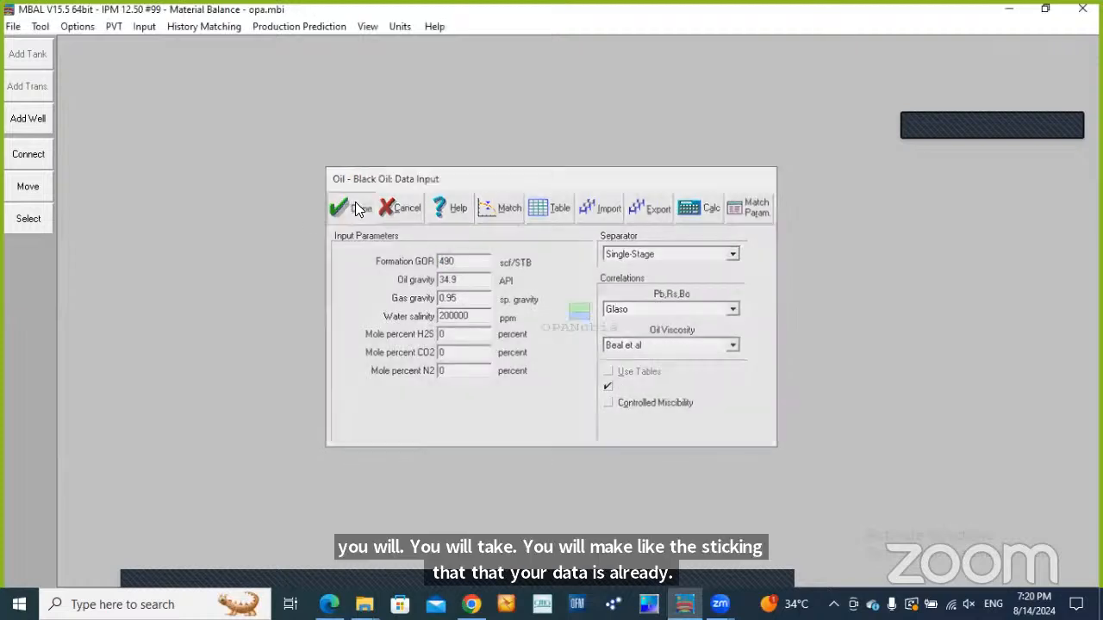
Open the OPANubia tank data, set the porosity to 0.13 and check the initial pressure
click(144, 28)
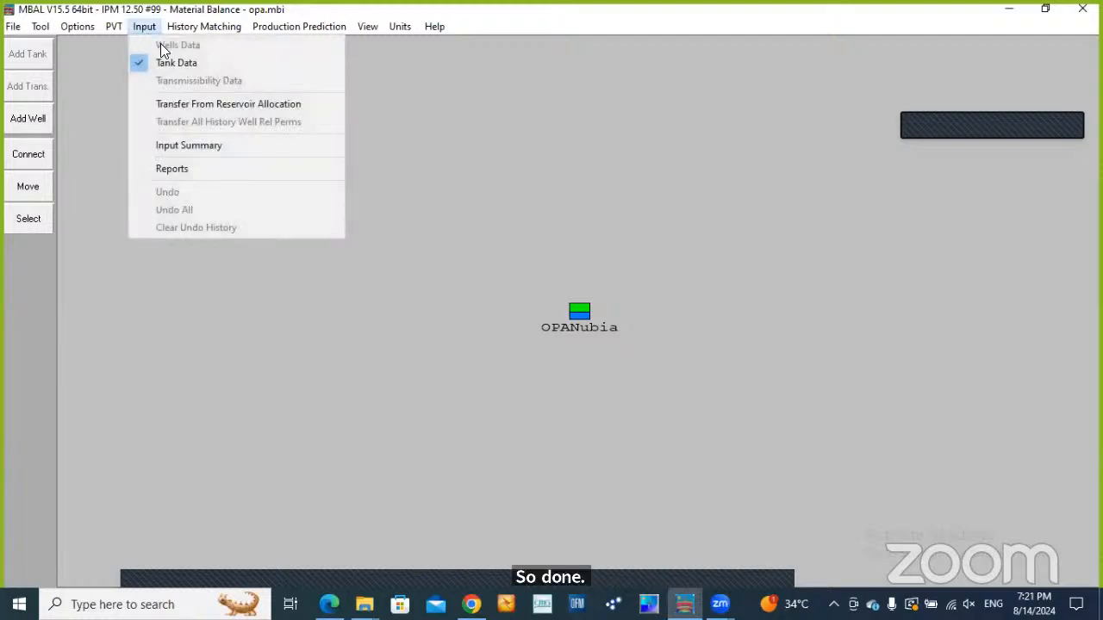
click(184, 62)
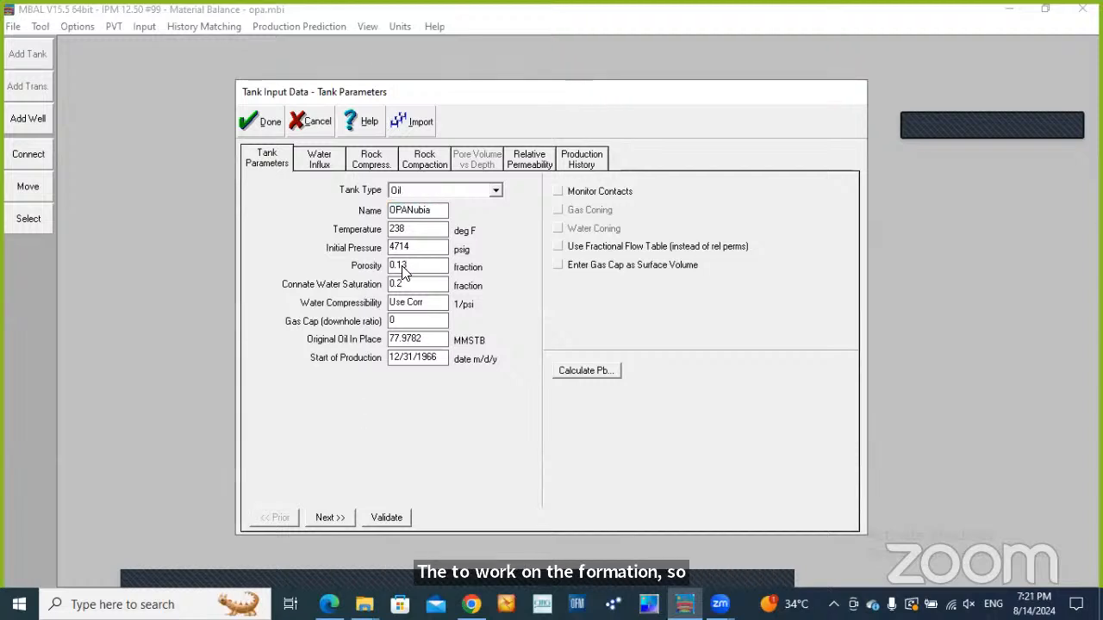
click(405, 270)
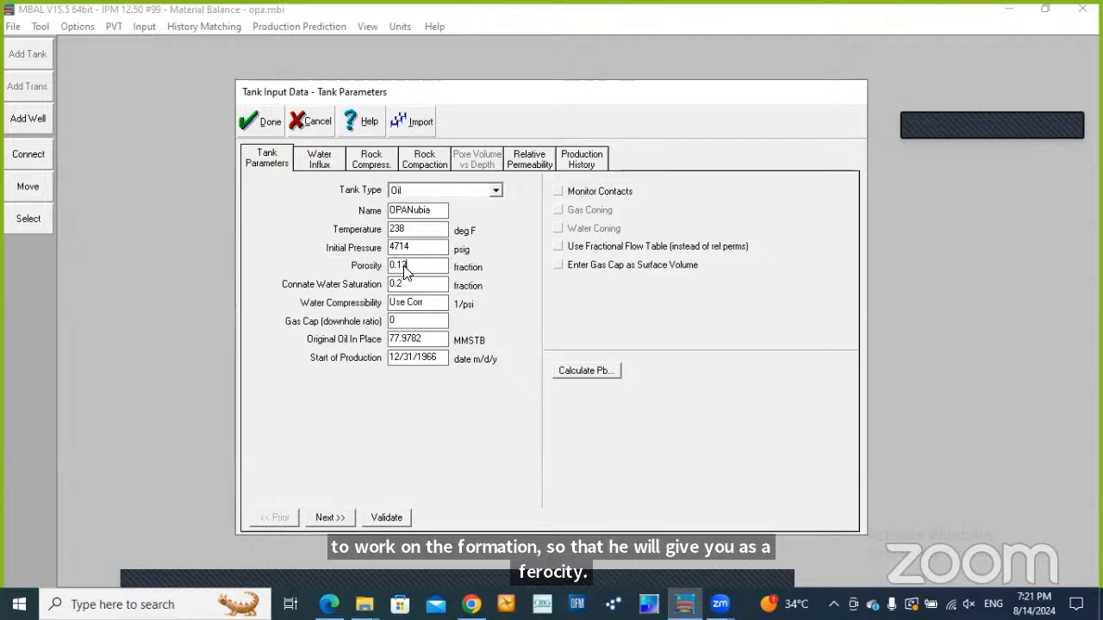
key(BackSpace)
text(3)
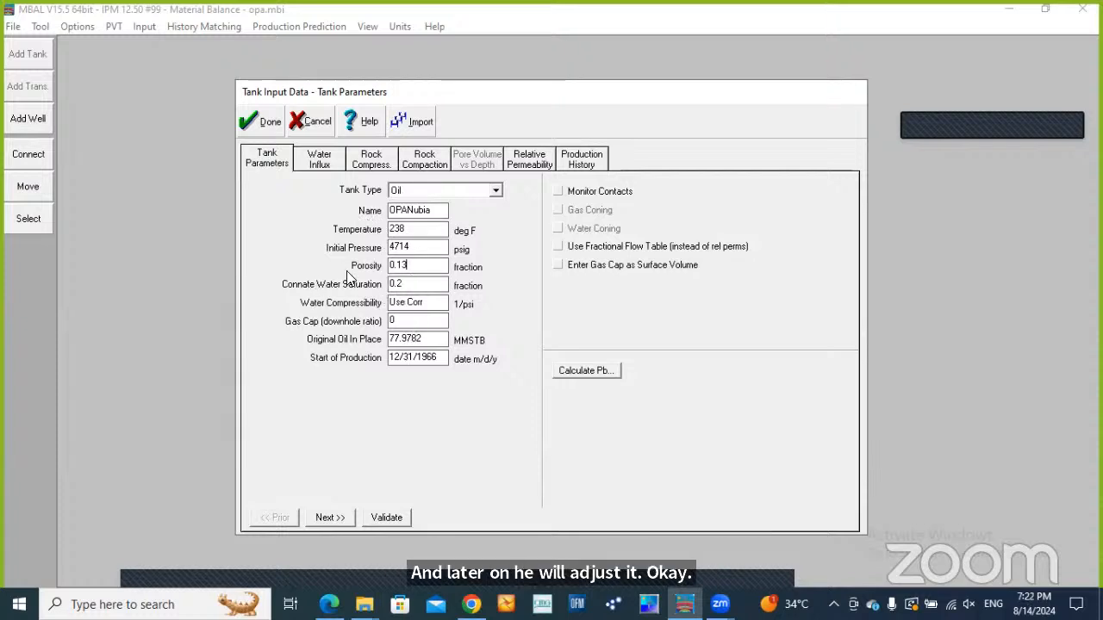
click(419, 249)
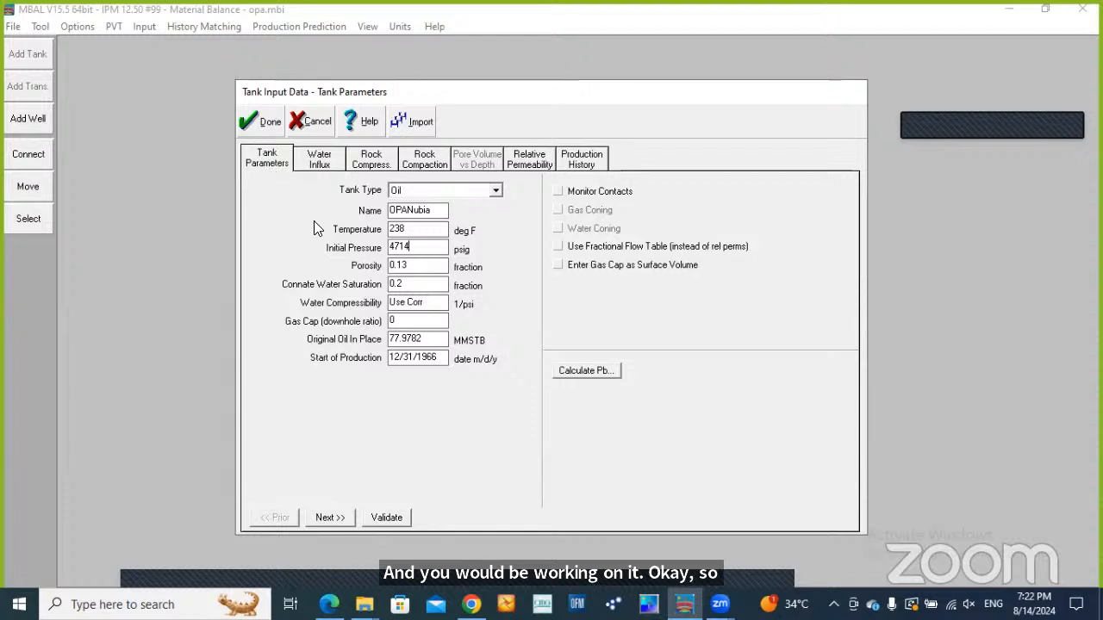
Examine the tank's water influx, rock compressibility, rock compaction, relative permeability and production history data
click(319, 159)
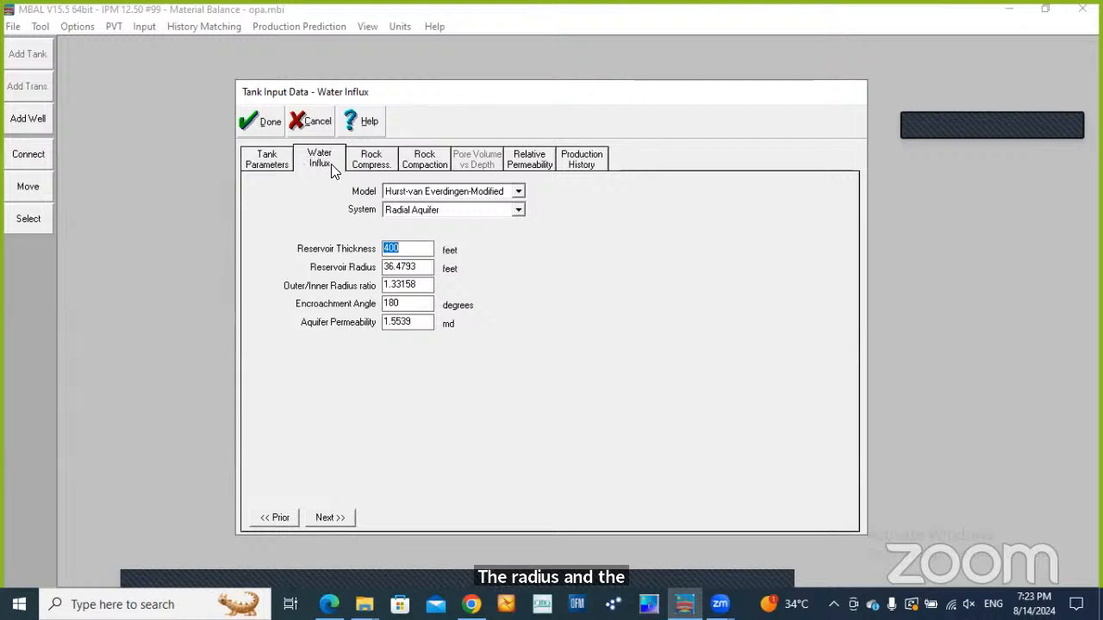
click(371, 164)
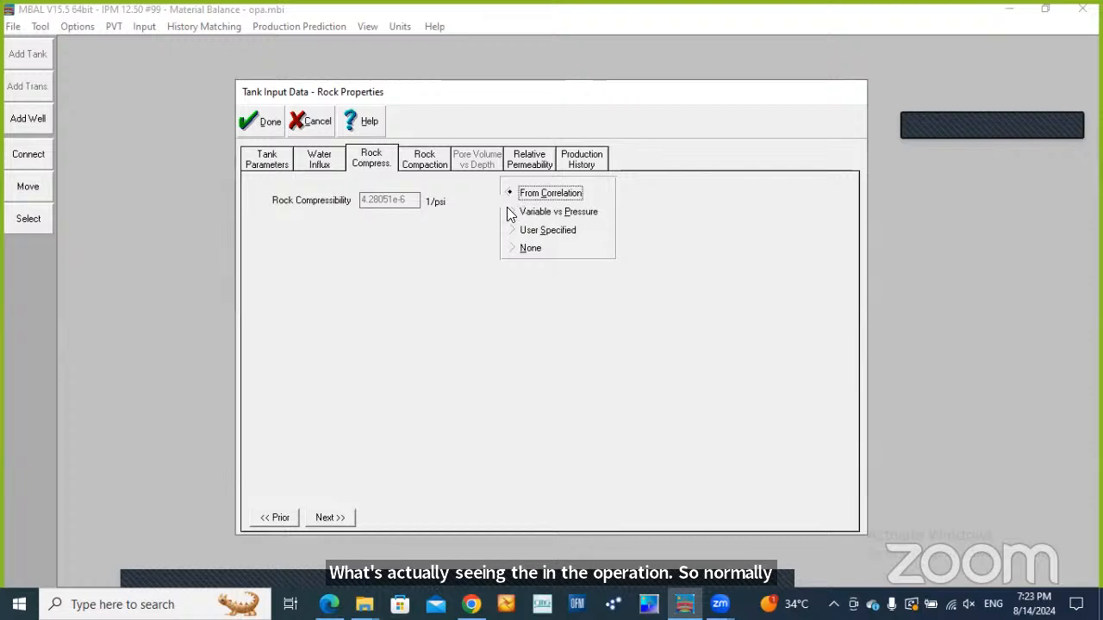
click(436, 163)
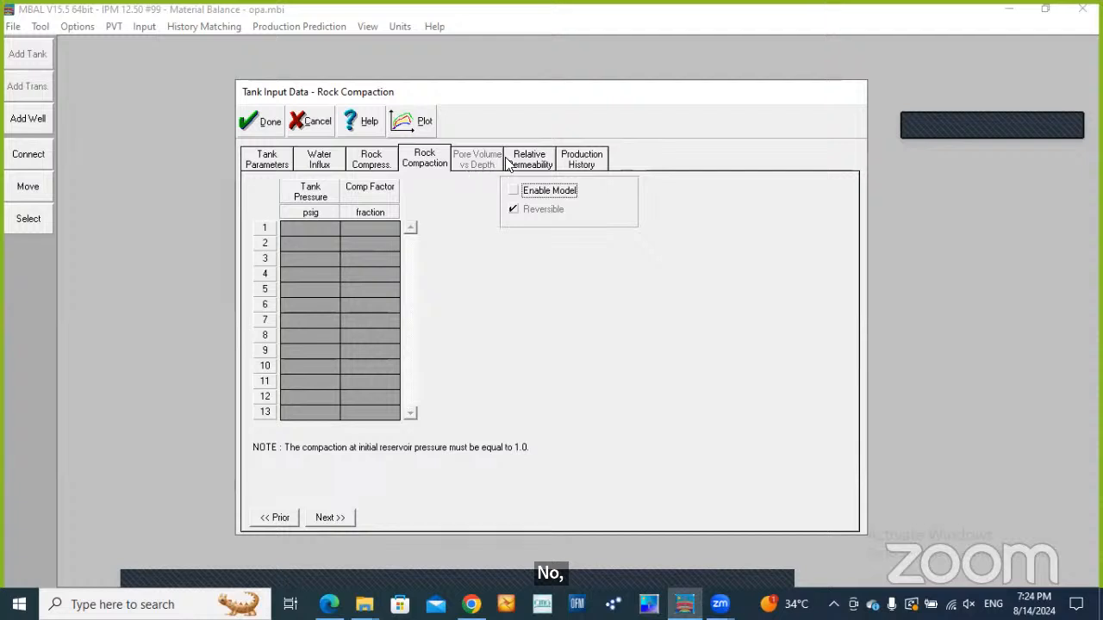
click(528, 162)
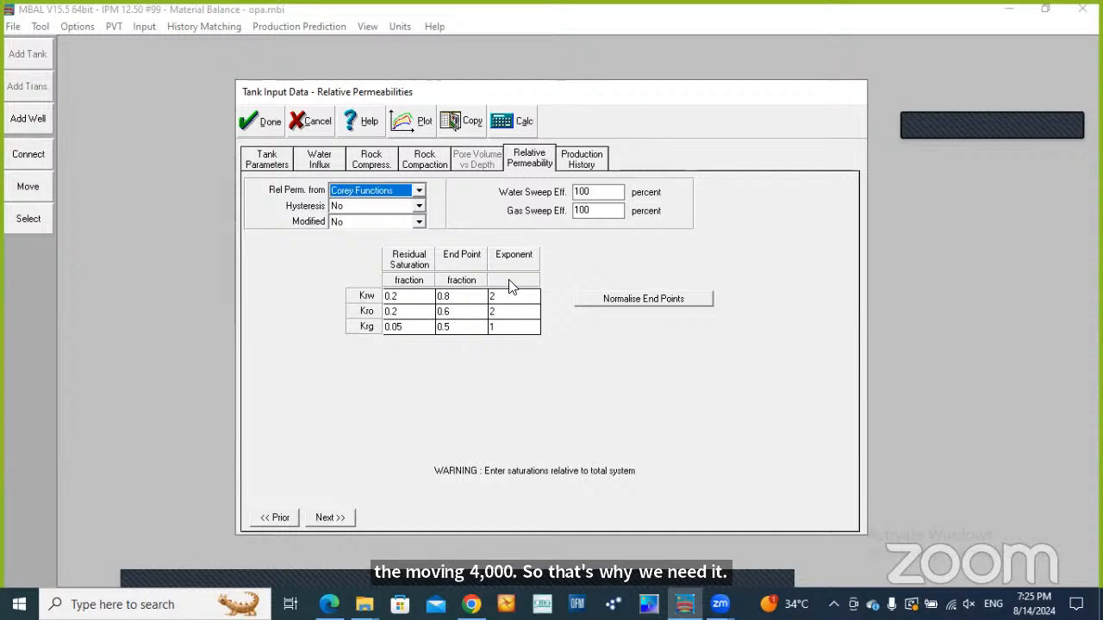
click(574, 163)
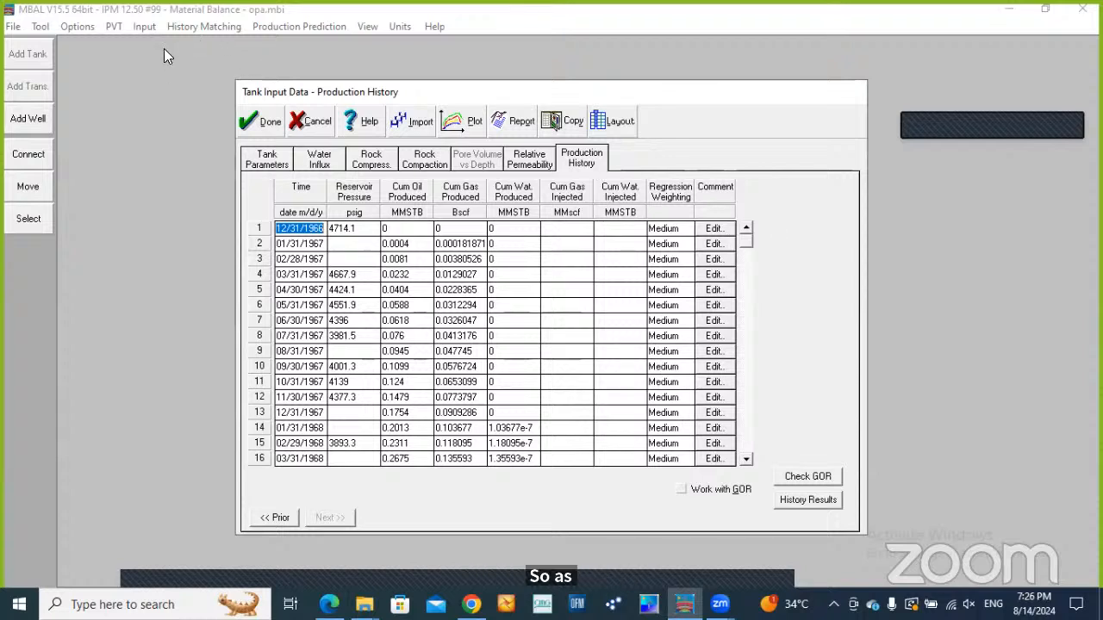
Return to the tank parameters for a recap and switch the water influx model to Small Pot
click(266, 159)
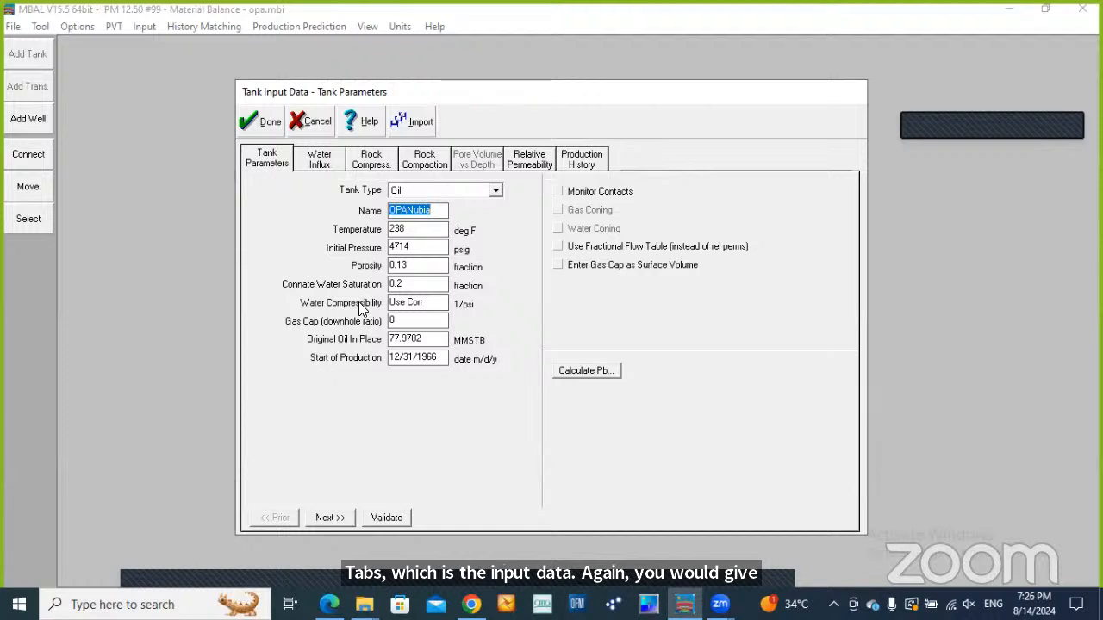
click(327, 162)
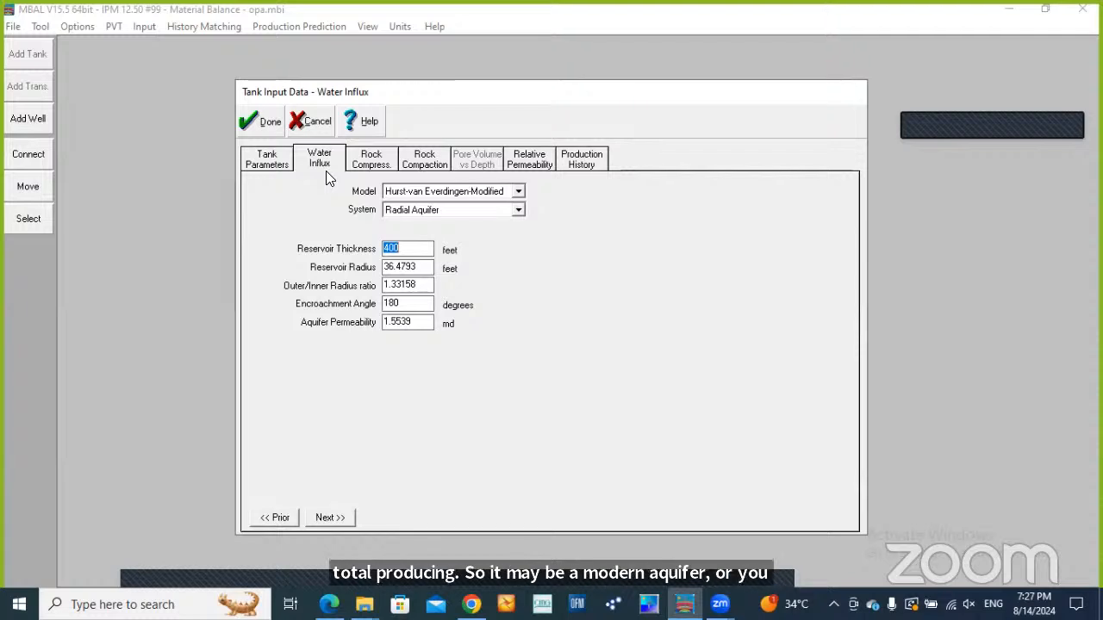
click(518, 191)
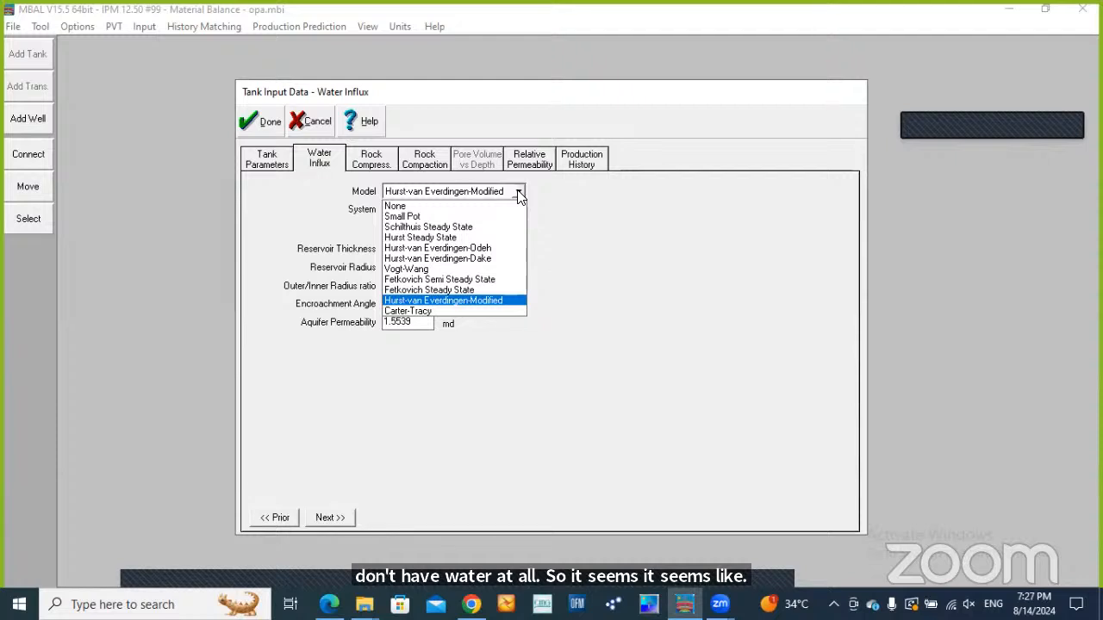
click(439, 215)
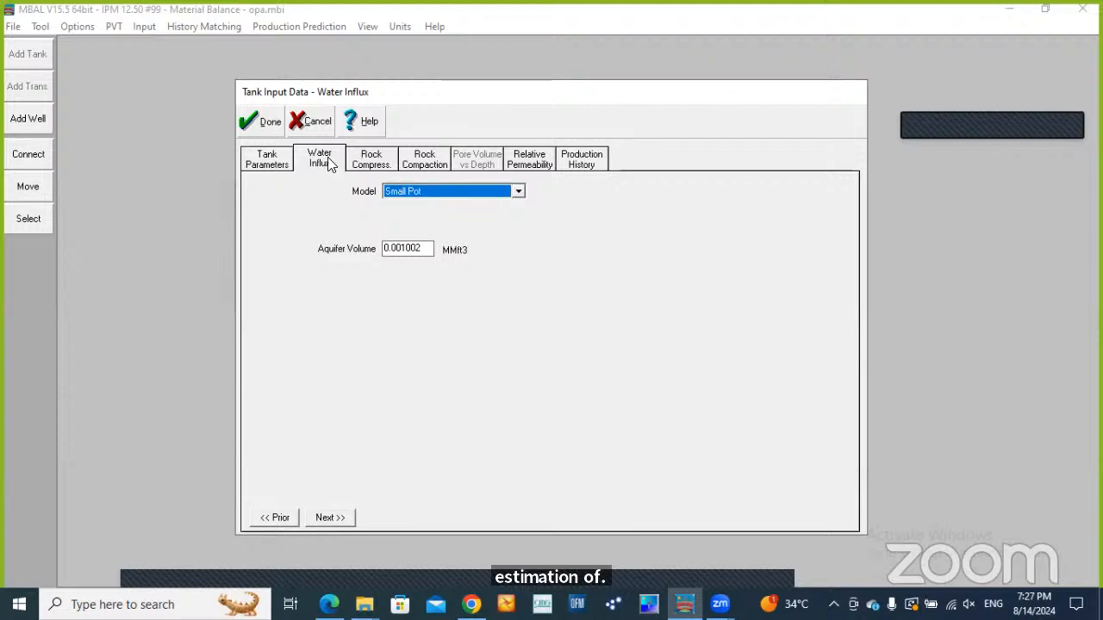
Review the rock compressibility, relative permeability and production history again, and accept the tank data
click(394, 168)
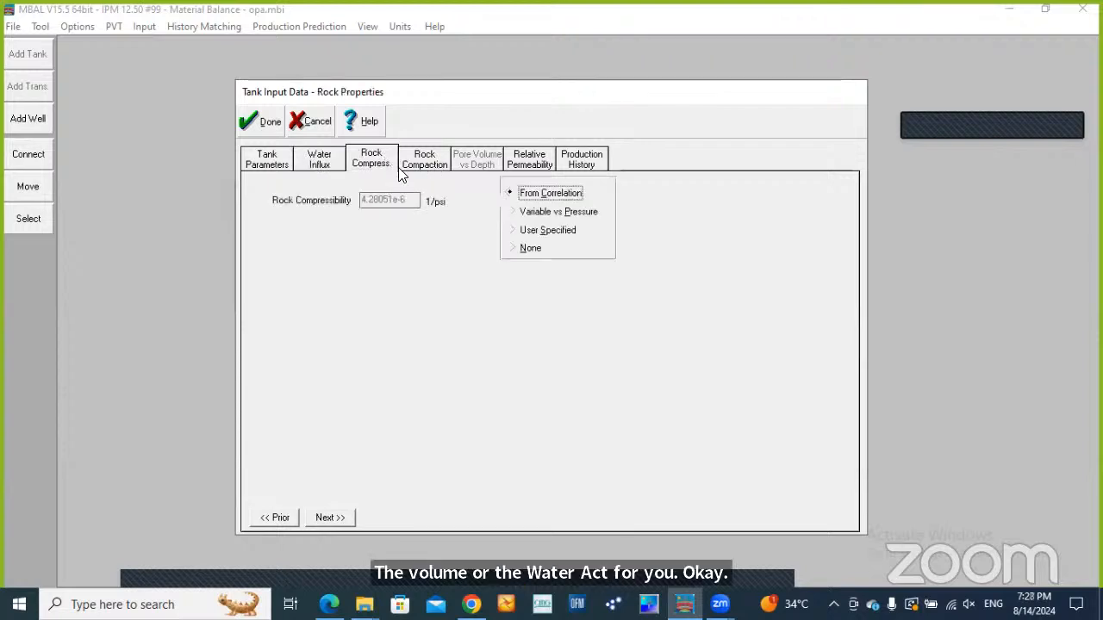
click(521, 170)
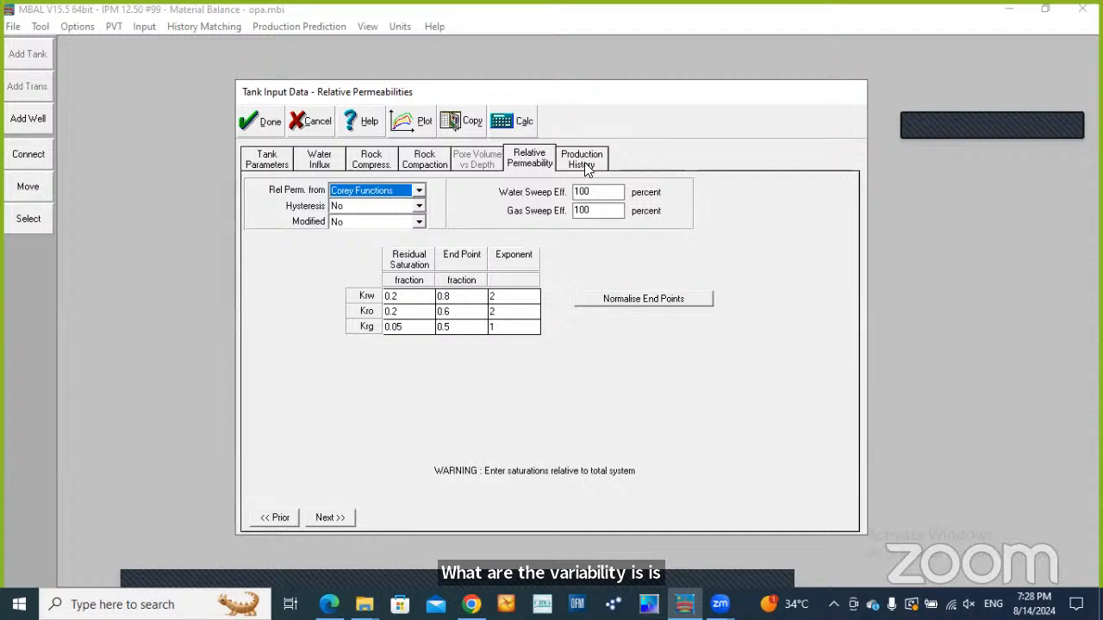
click(584, 166)
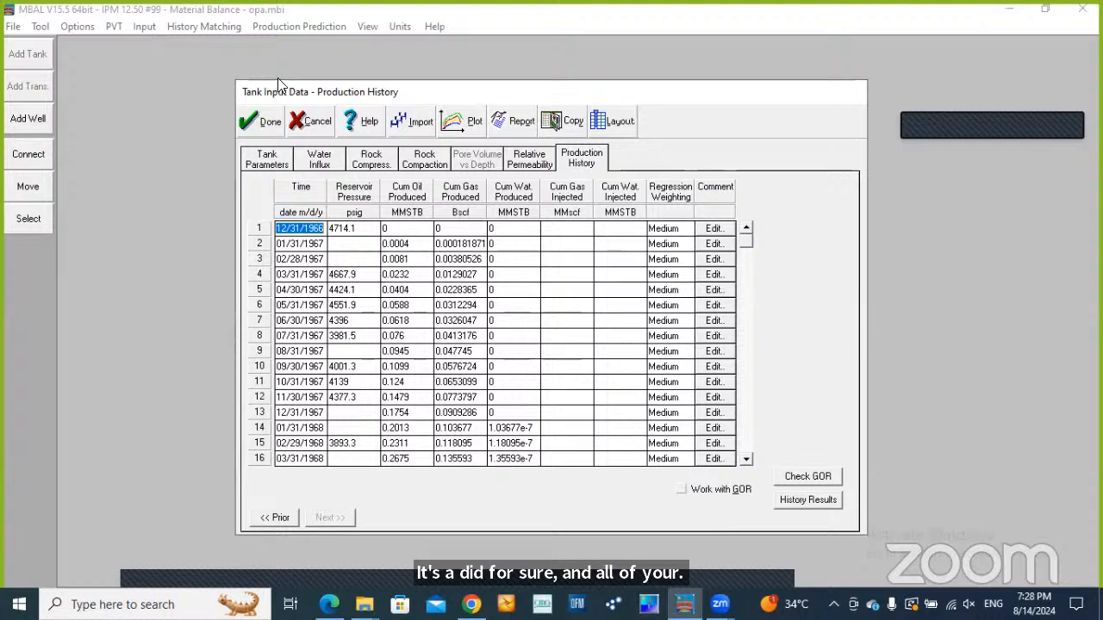
click(267, 121)
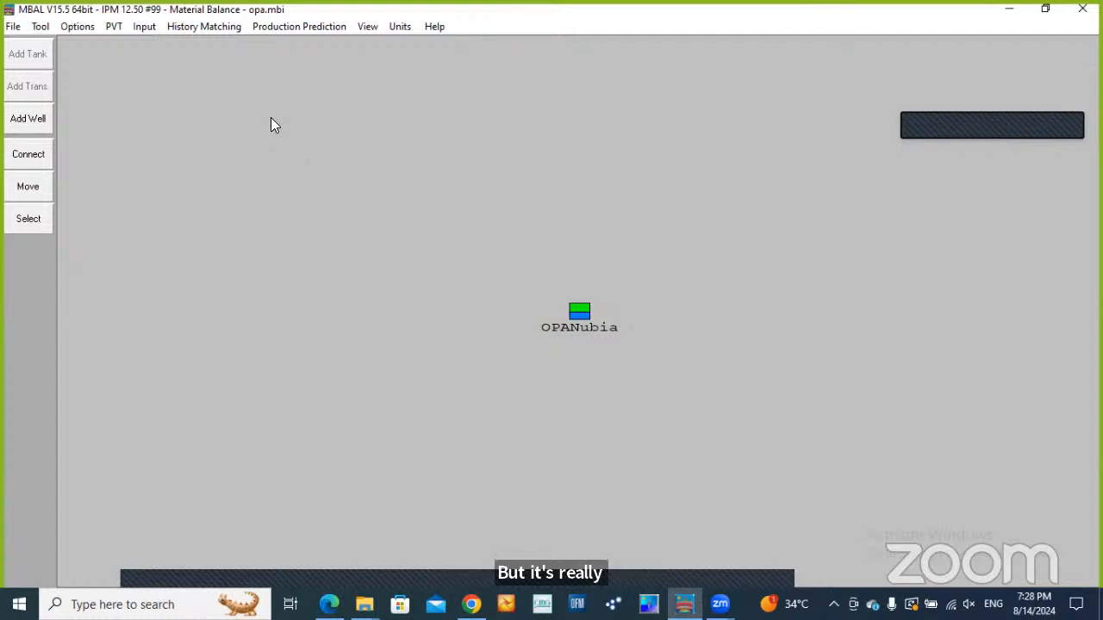
Open the Analytical Method history match, enlarge the plot to compare the tank pressure curve with the match points, and close it
click(197, 31)
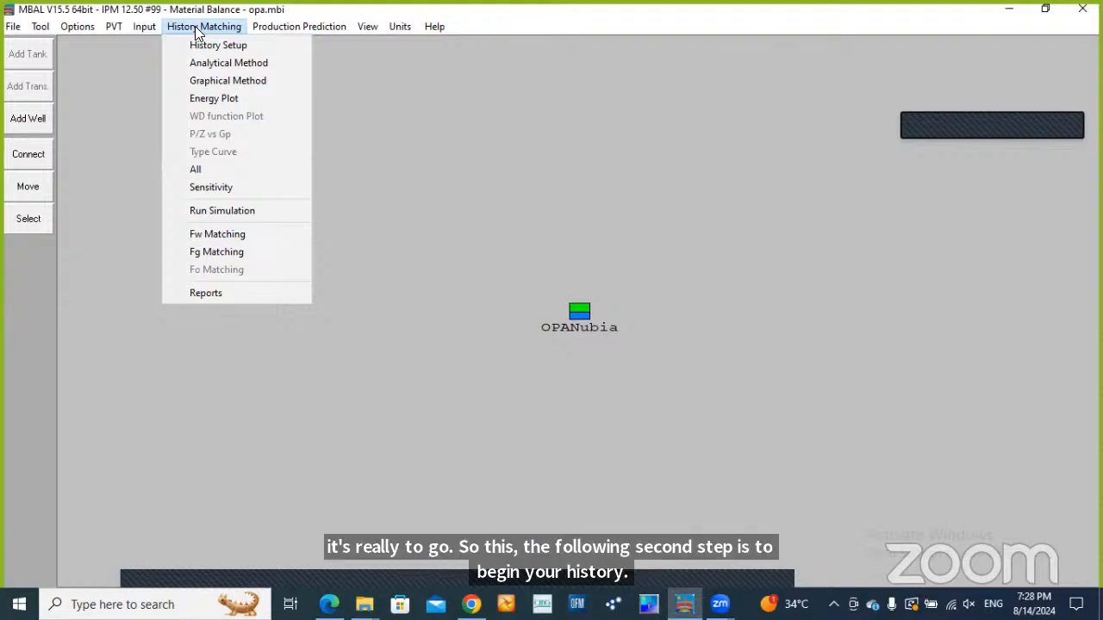
click(228, 68)
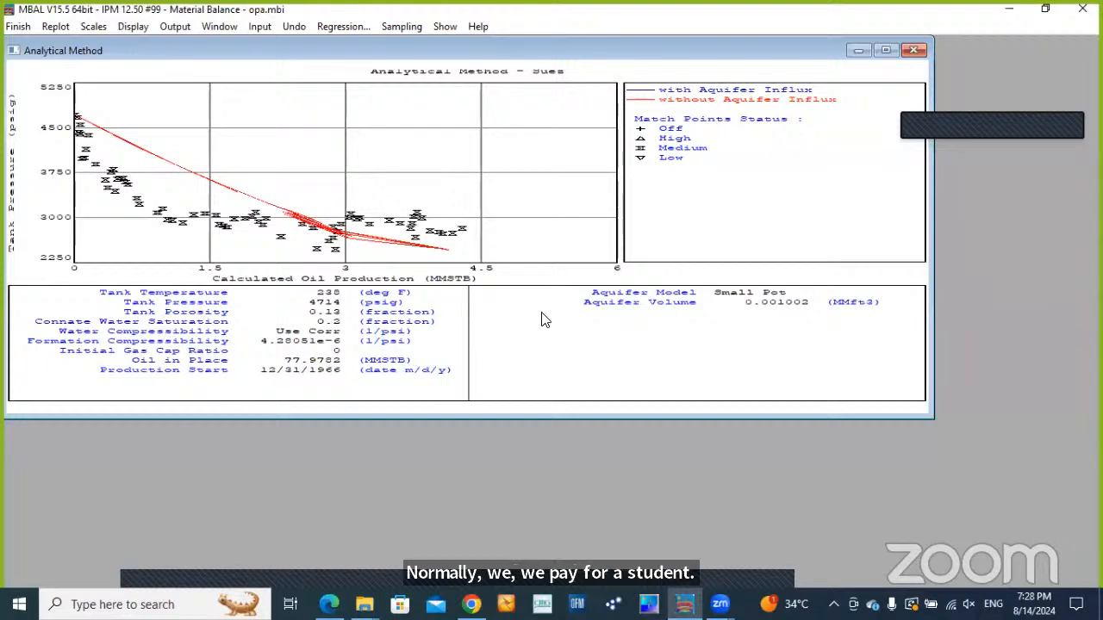
click(886, 50)
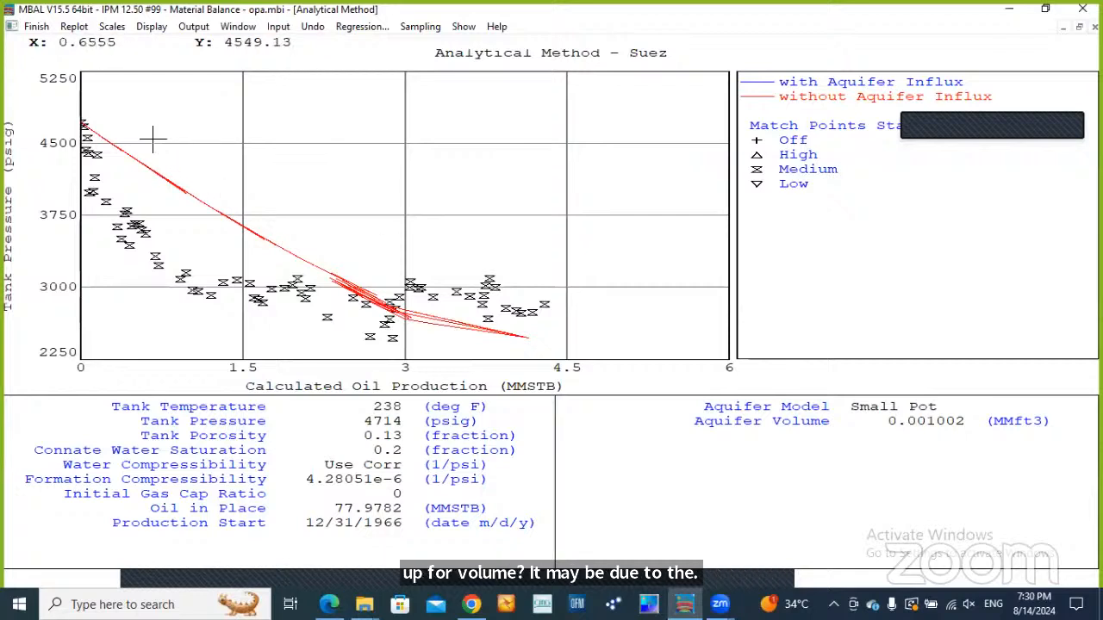
click(38, 26)
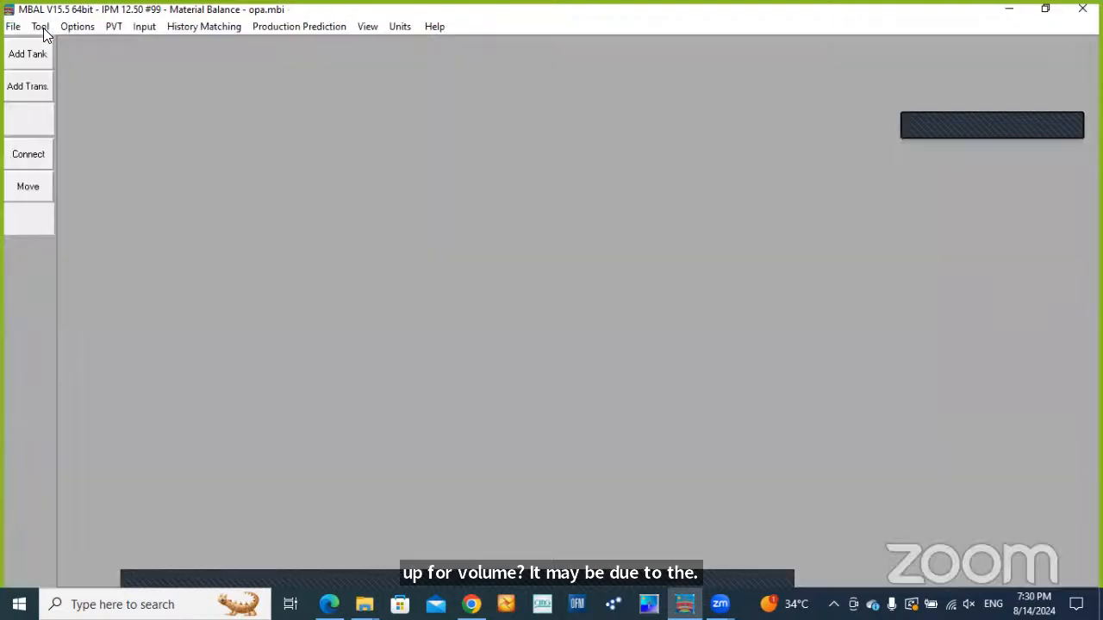
Change the tank's water influx model to Hurst-van Everdingen-Dake with an aquifer permeability of 200 md, and accept the tank data
click(144, 27)
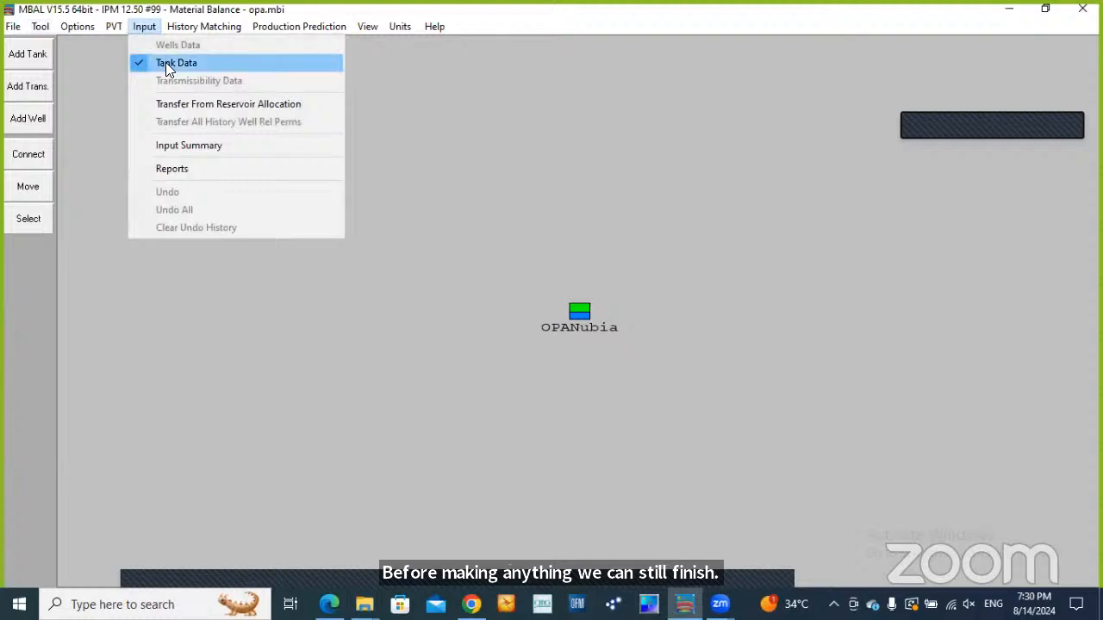
click(165, 63)
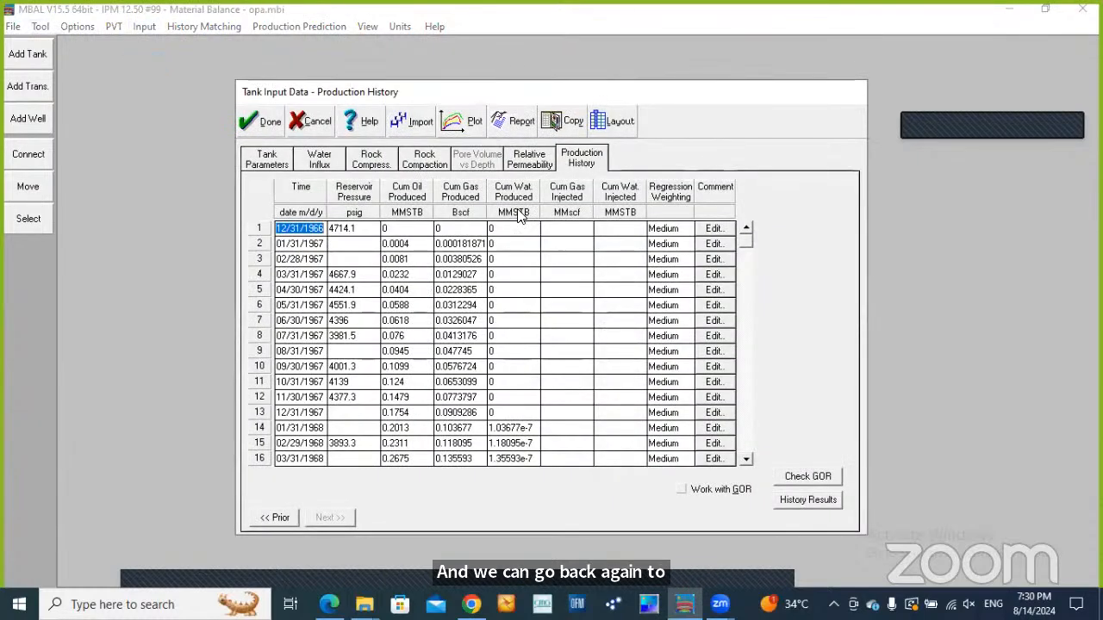
click(333, 161)
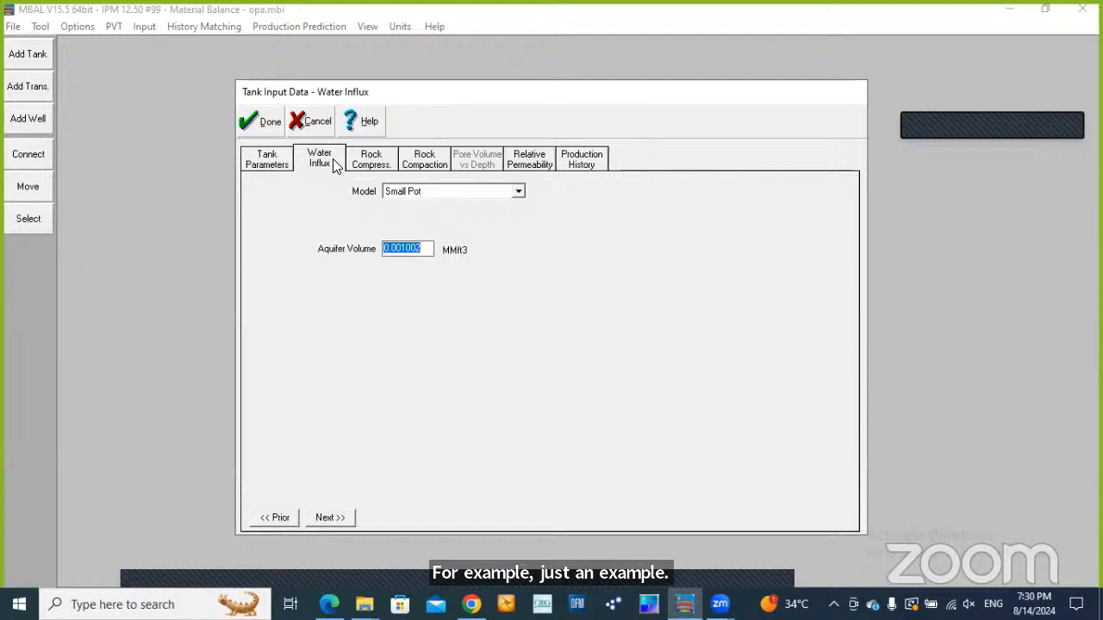
click(517, 191)
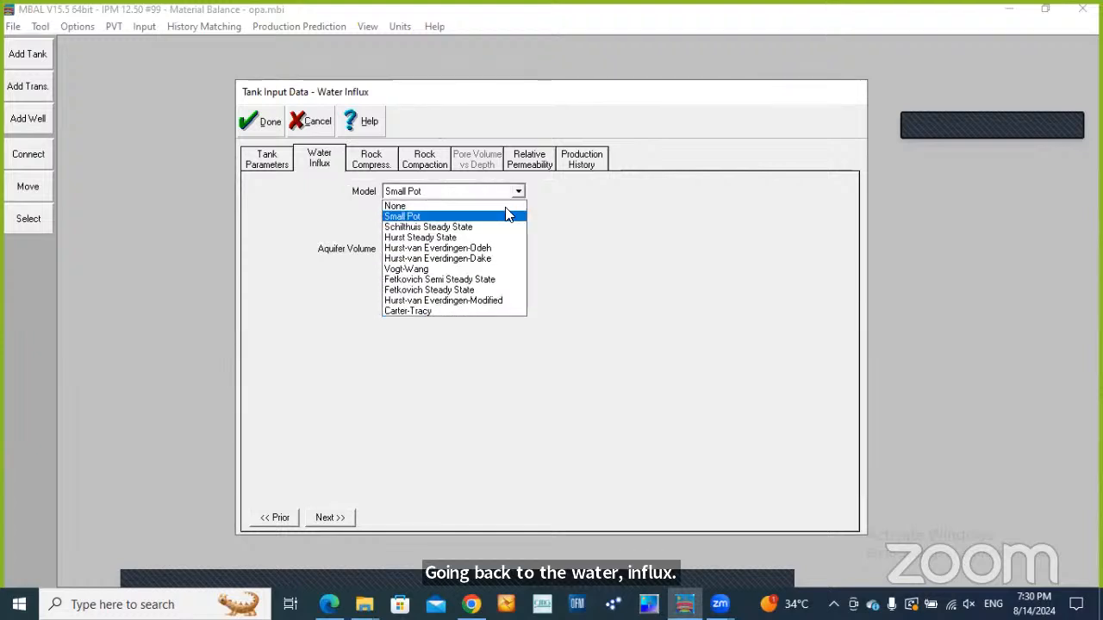
click(482, 258)
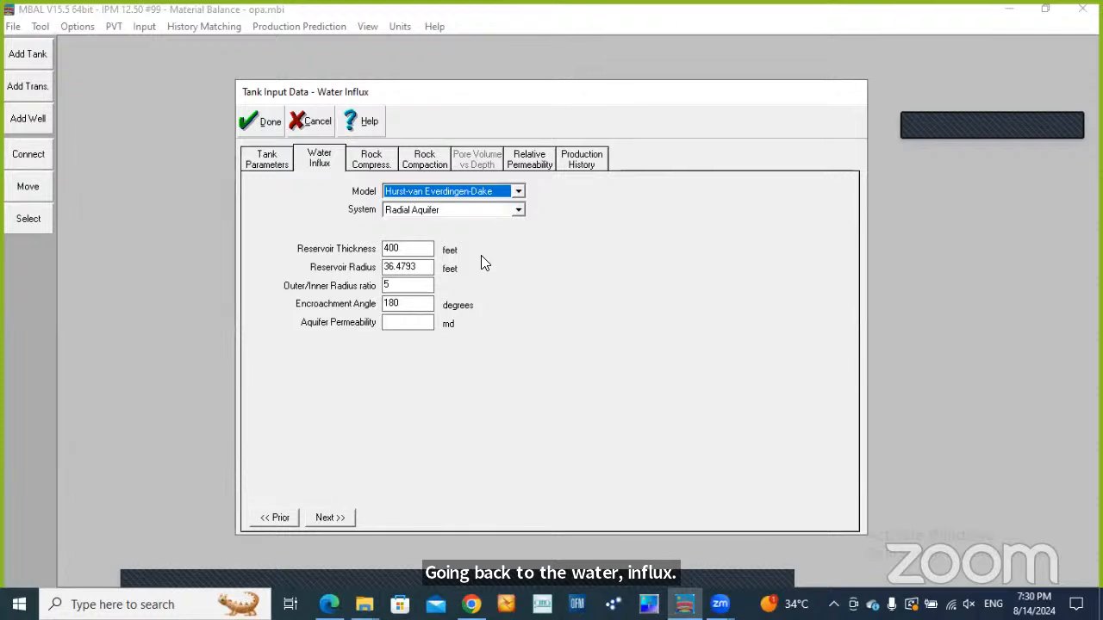
click(413, 324)
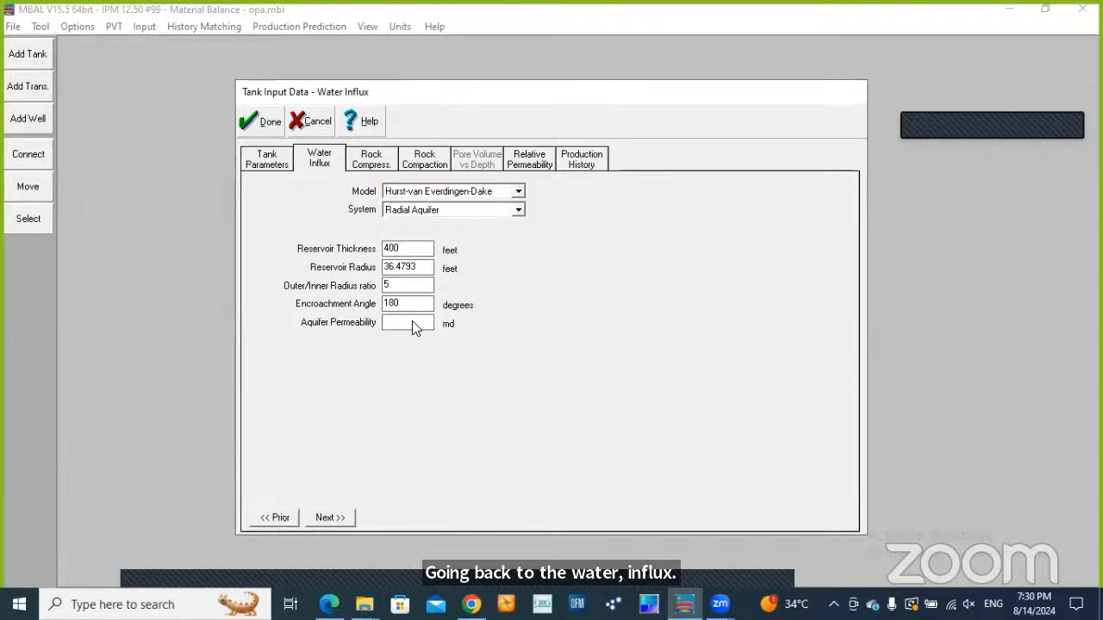
text(200)
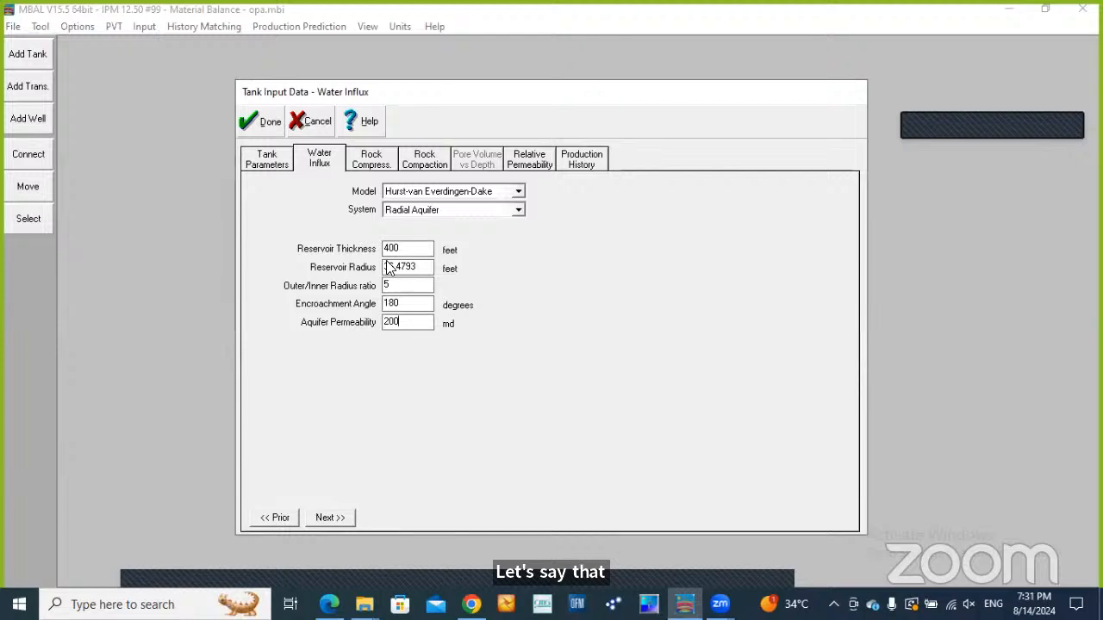
click(272, 126)
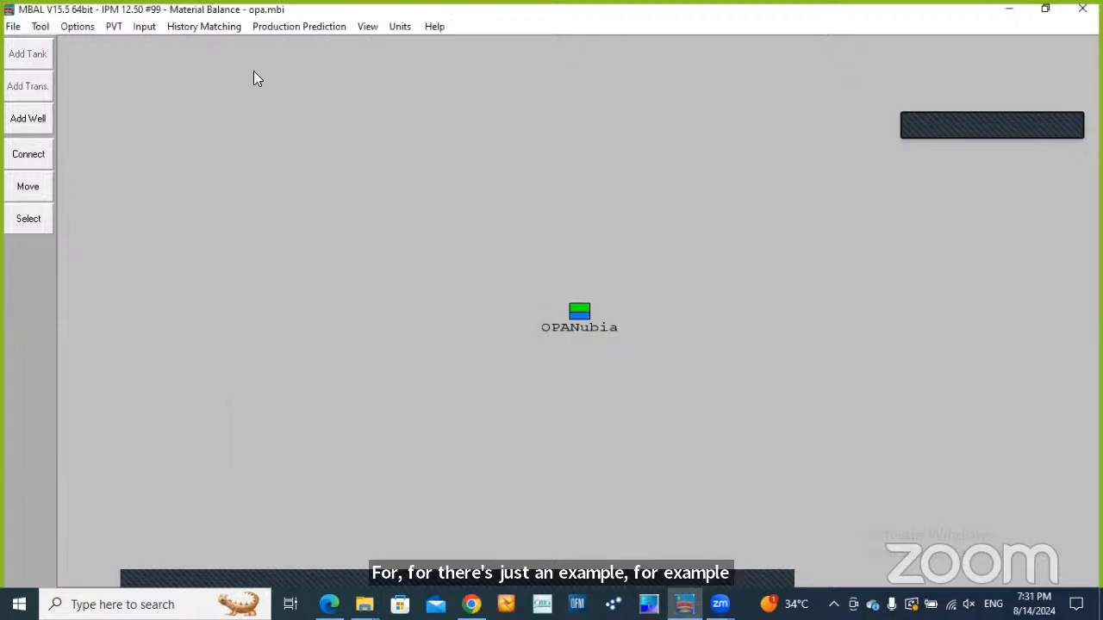
Plot the Analytical Method history match for the Hurst-van Everdingen-Dake aquifer
click(228, 28)
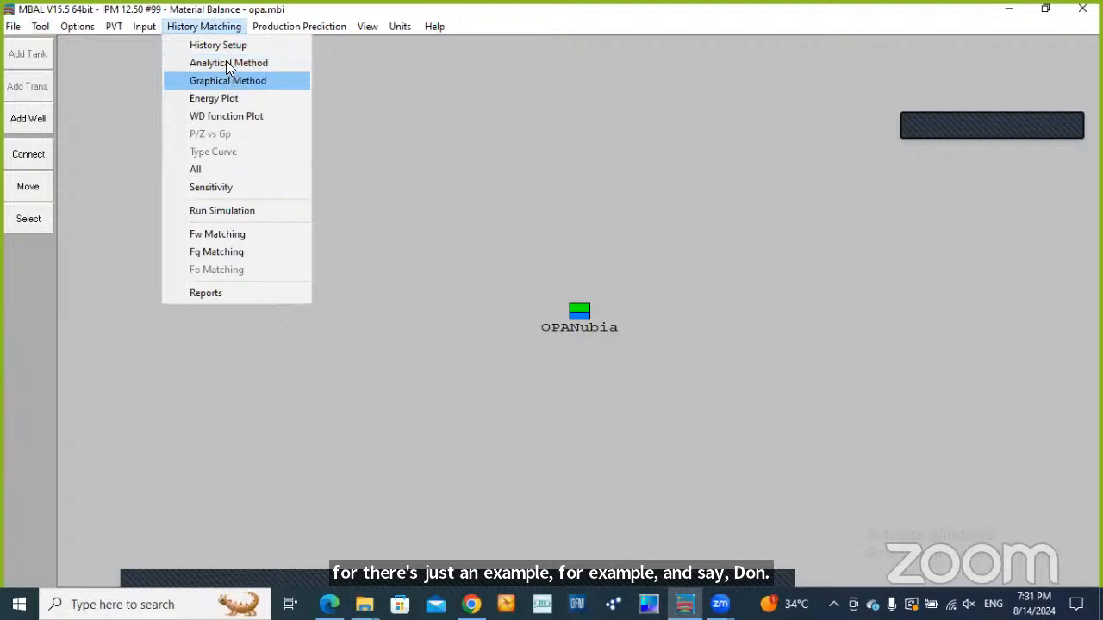
click(228, 64)
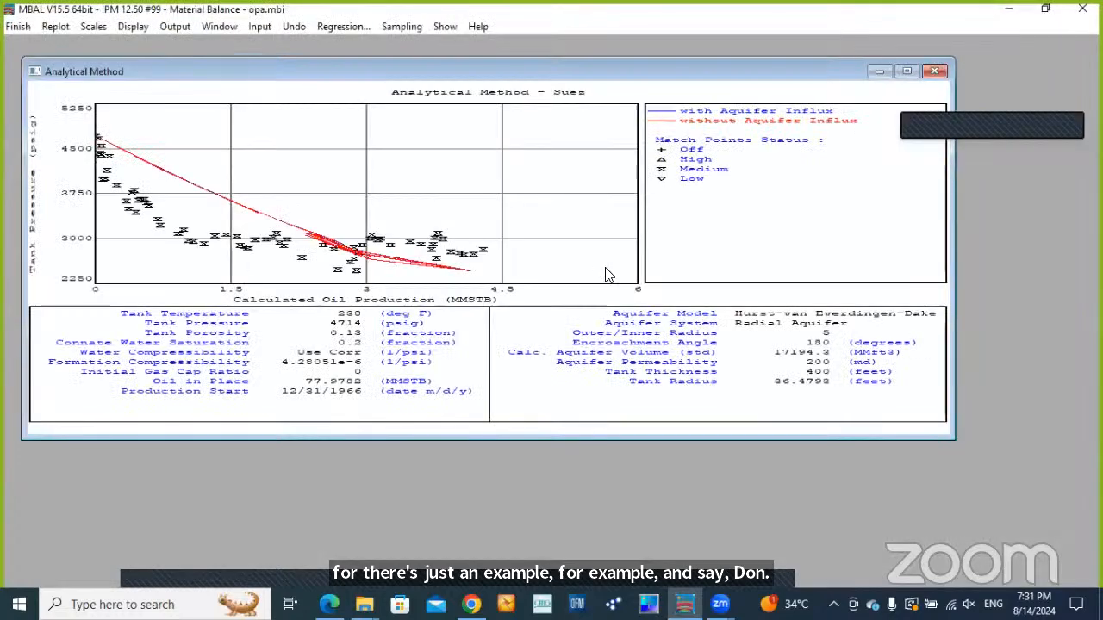
Regress on oil in place, outer/inner radius, reservoir radius and aquifer permeability, adopt all best-fit values, and close the Analytical Method plot
click(905, 72)
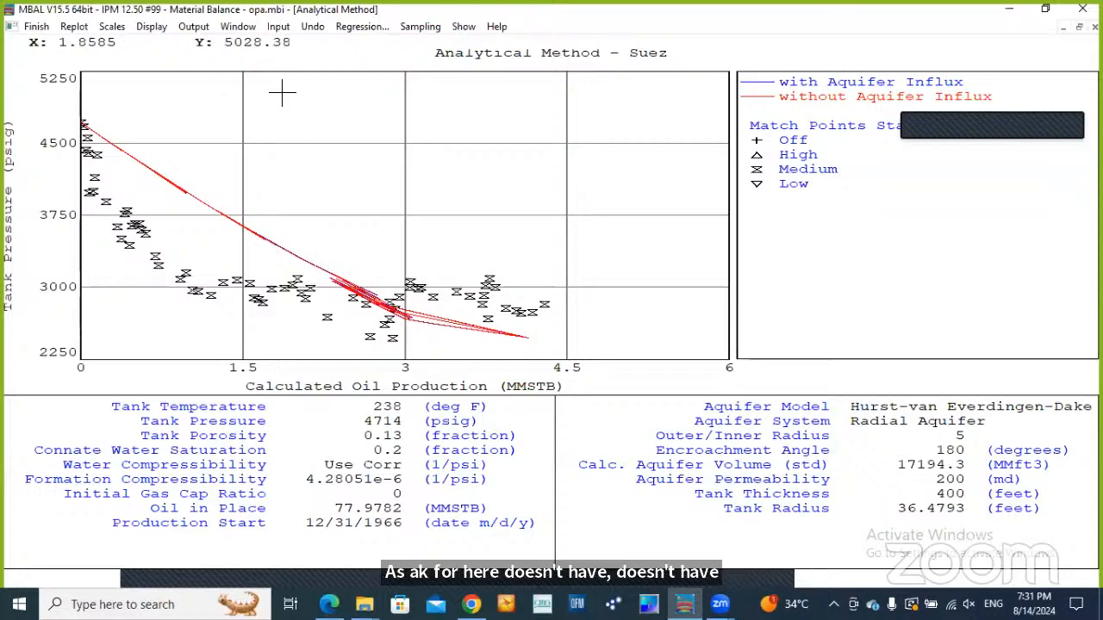
click(362, 27)
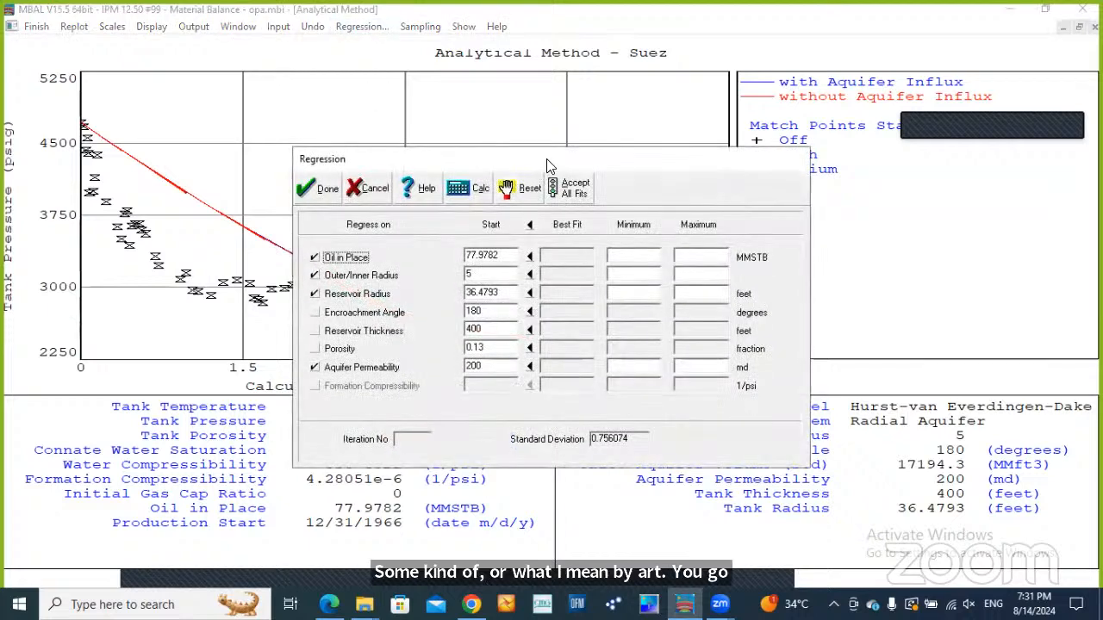
drag(546, 164, 618, 57)
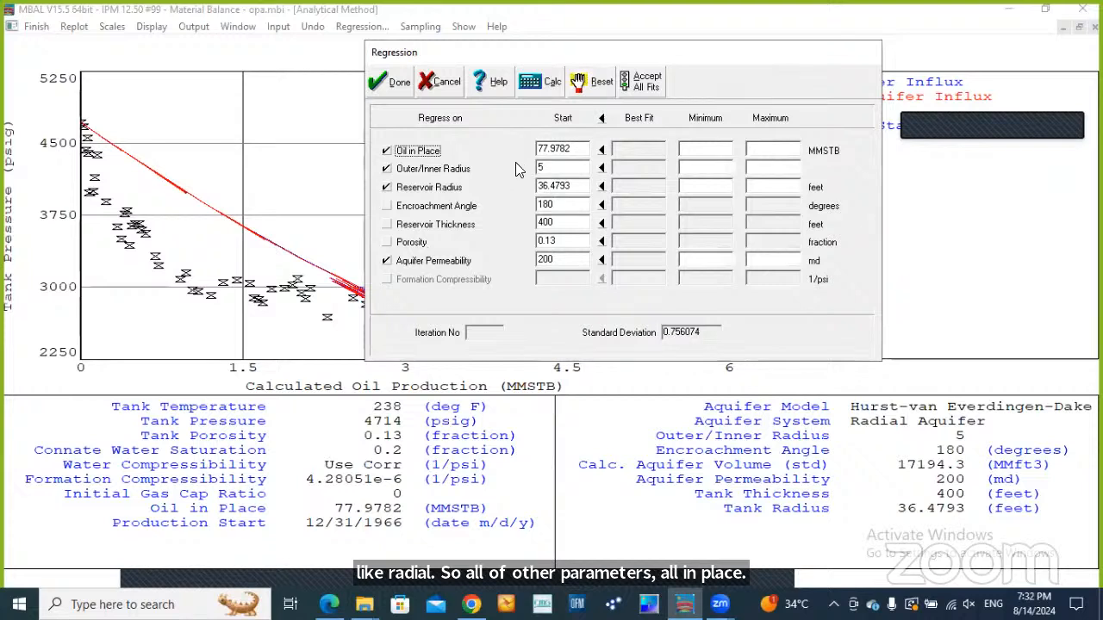
click(545, 83)
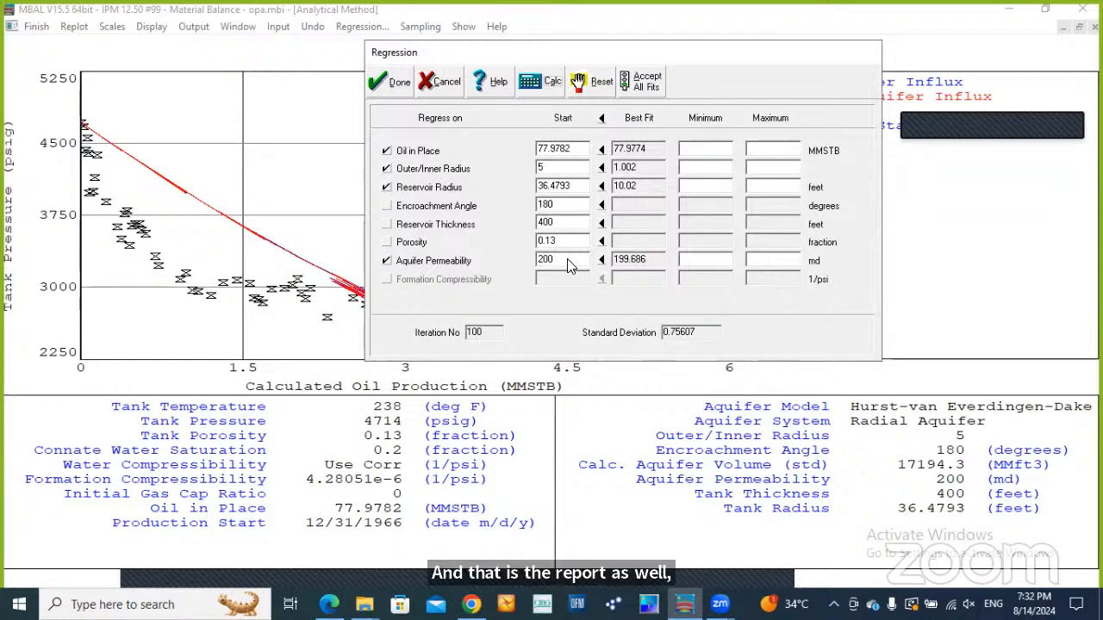
click(602, 118)
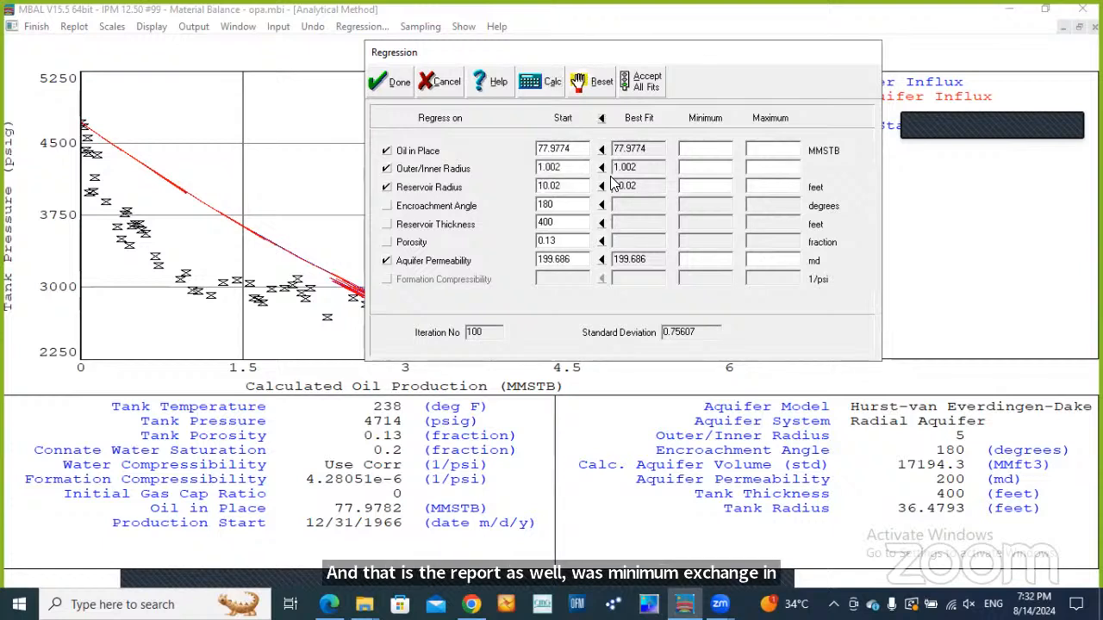
click(393, 82)
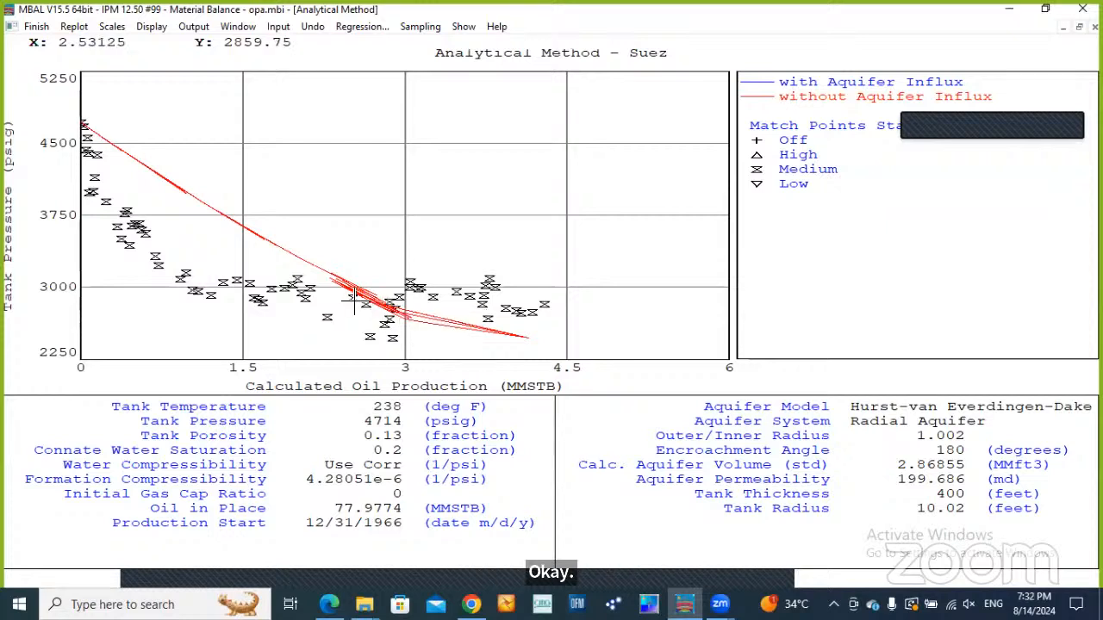
mouse_move(354, 297)
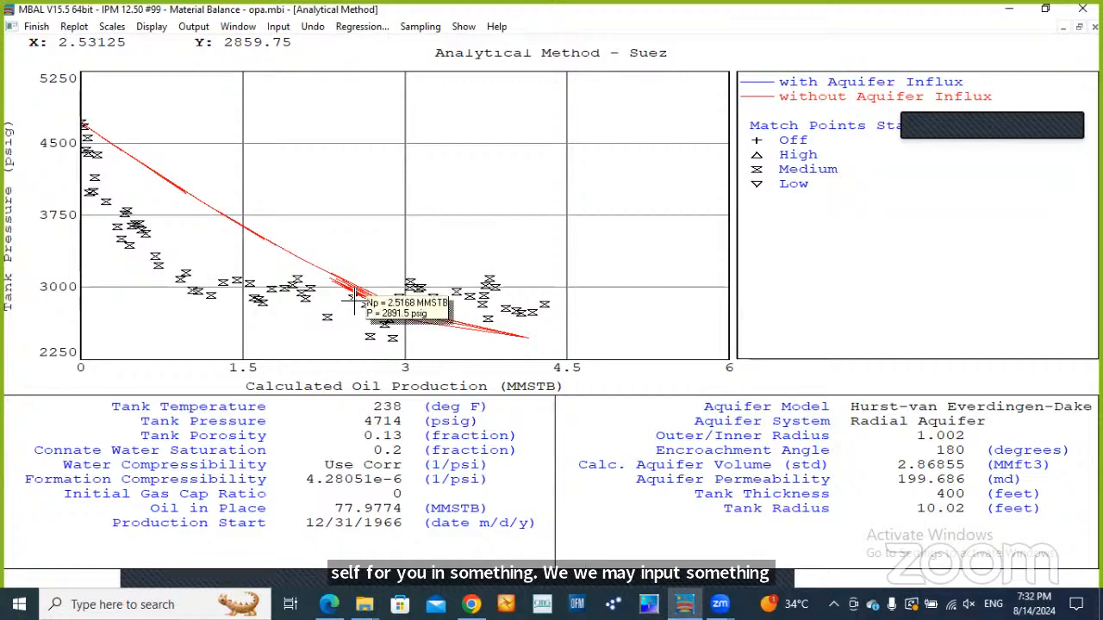
click(50, 29)
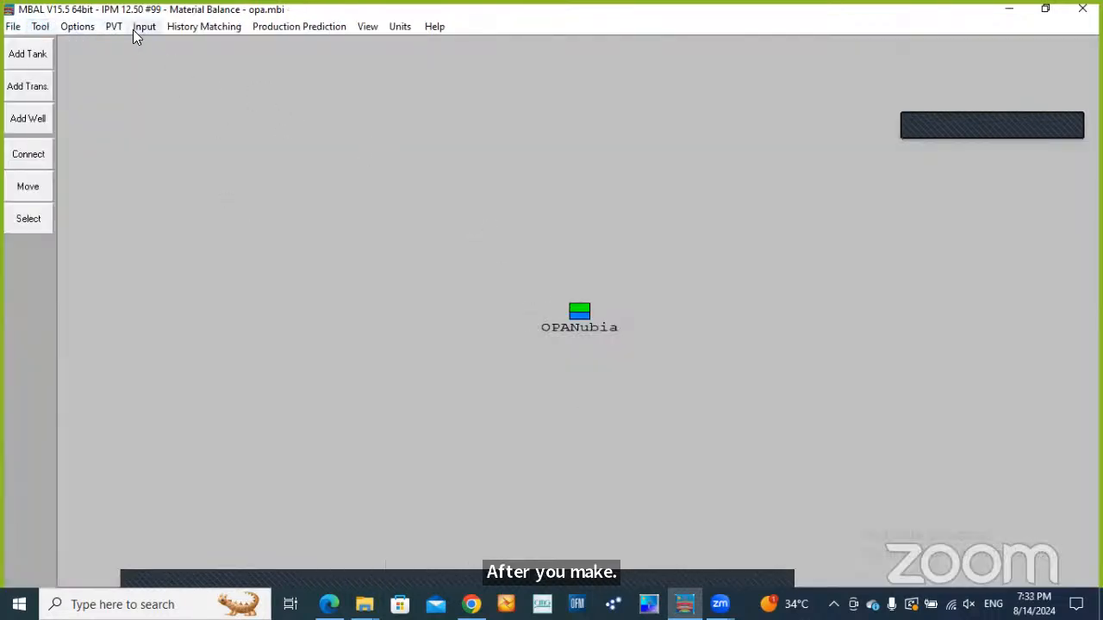
Reopen the Analytical Method history match to compare the regressed tank pressure curve with the match points, and close it
click(184, 33)
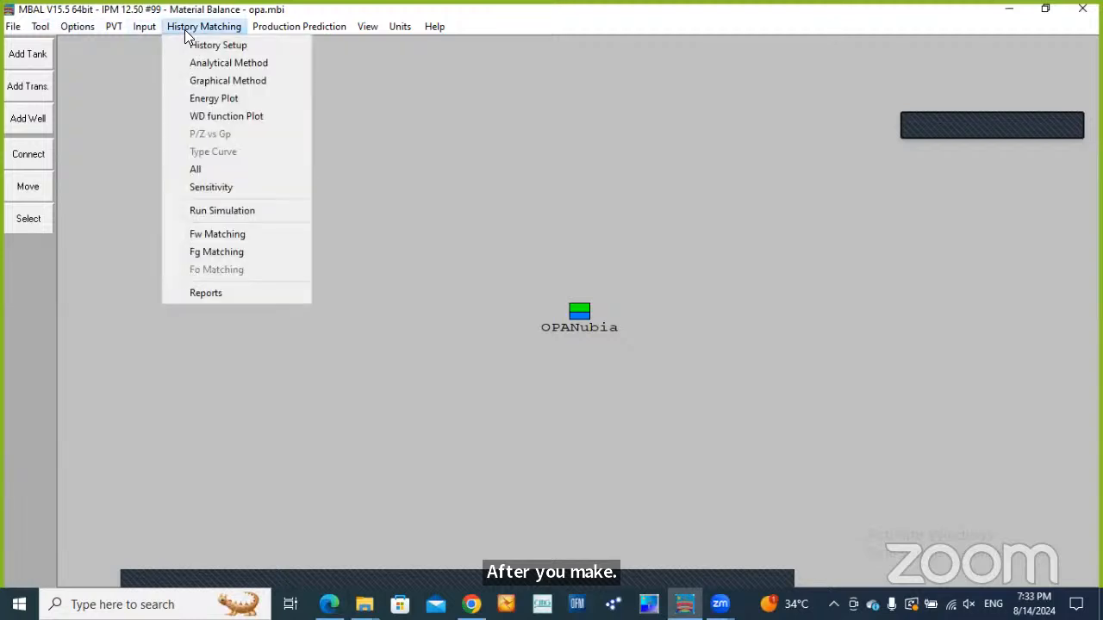
click(215, 63)
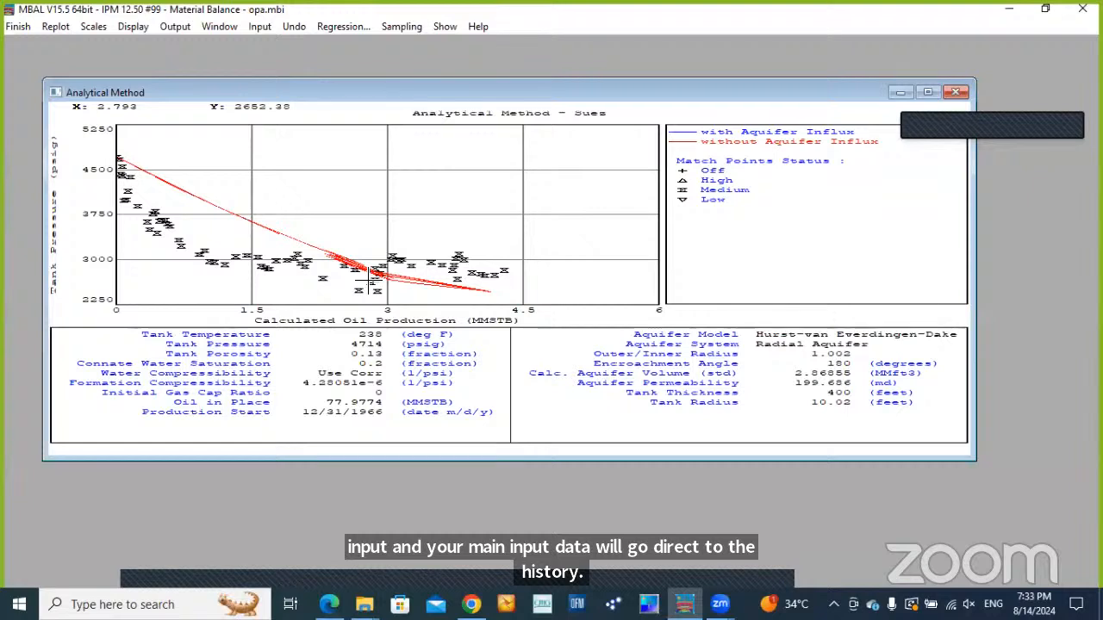
mouse_move(372, 280)
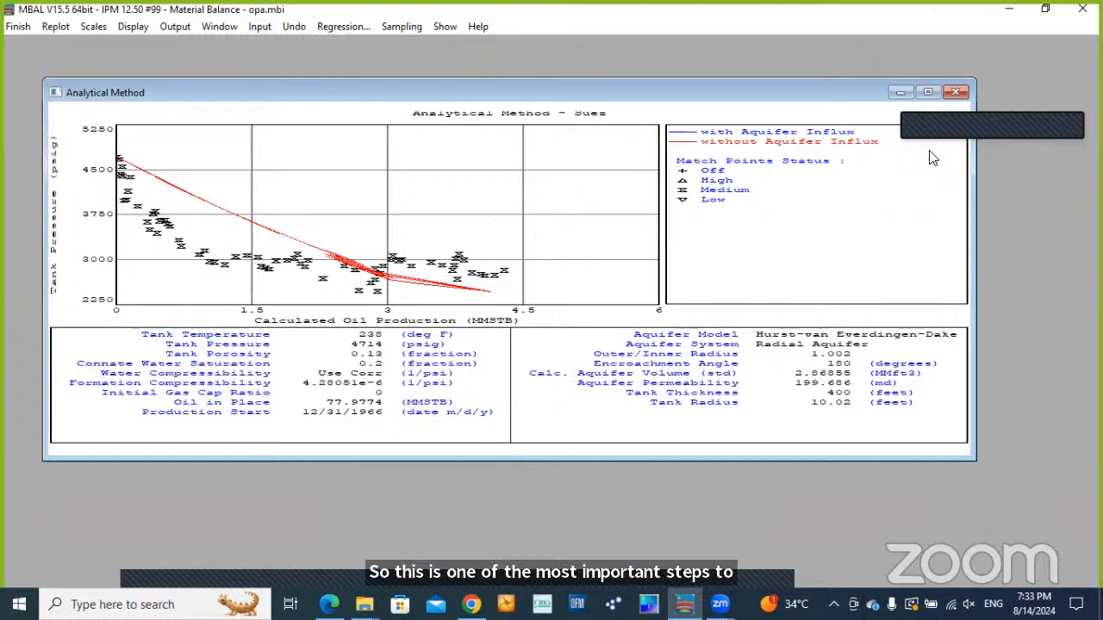
click(961, 92)
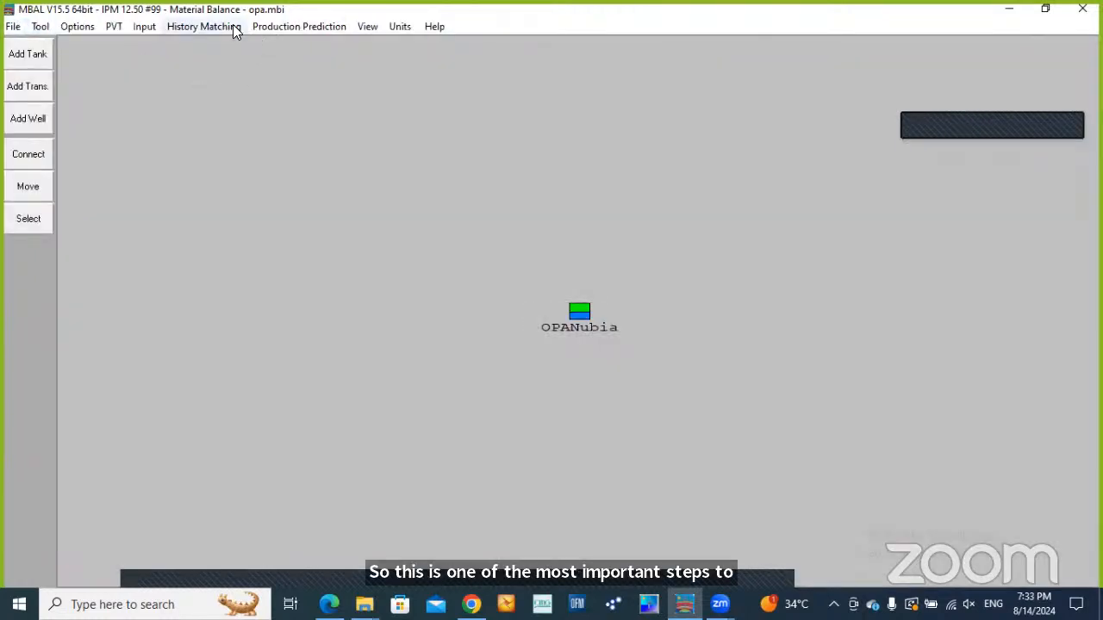
Open the Graphical Method history match to examine how the Campbell plot points deviate from the straight line, and close it
click(231, 29)
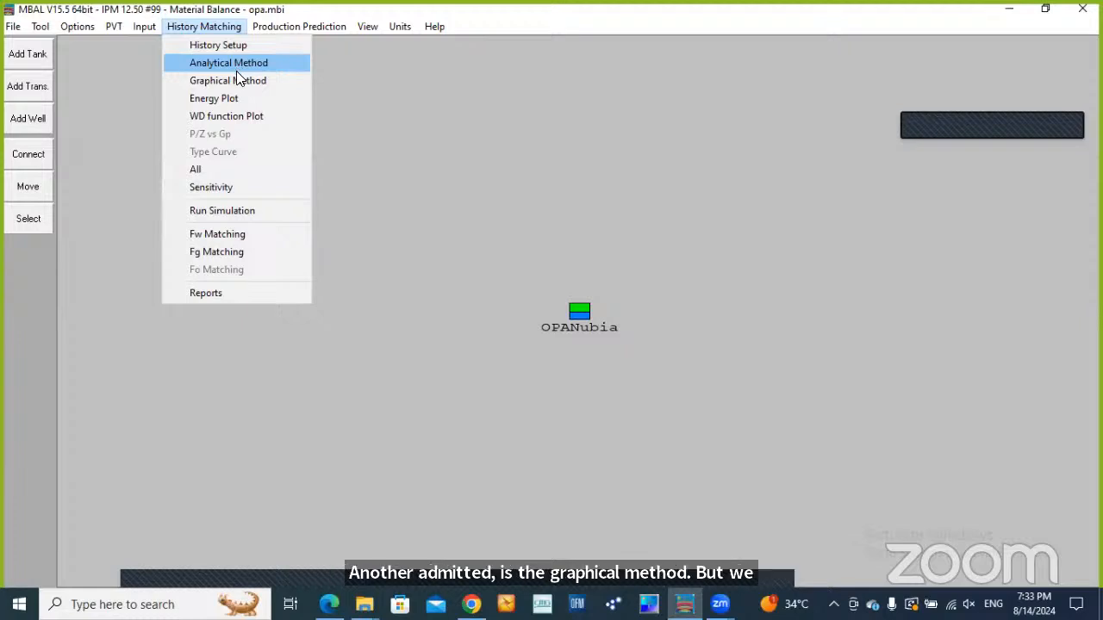
click(238, 79)
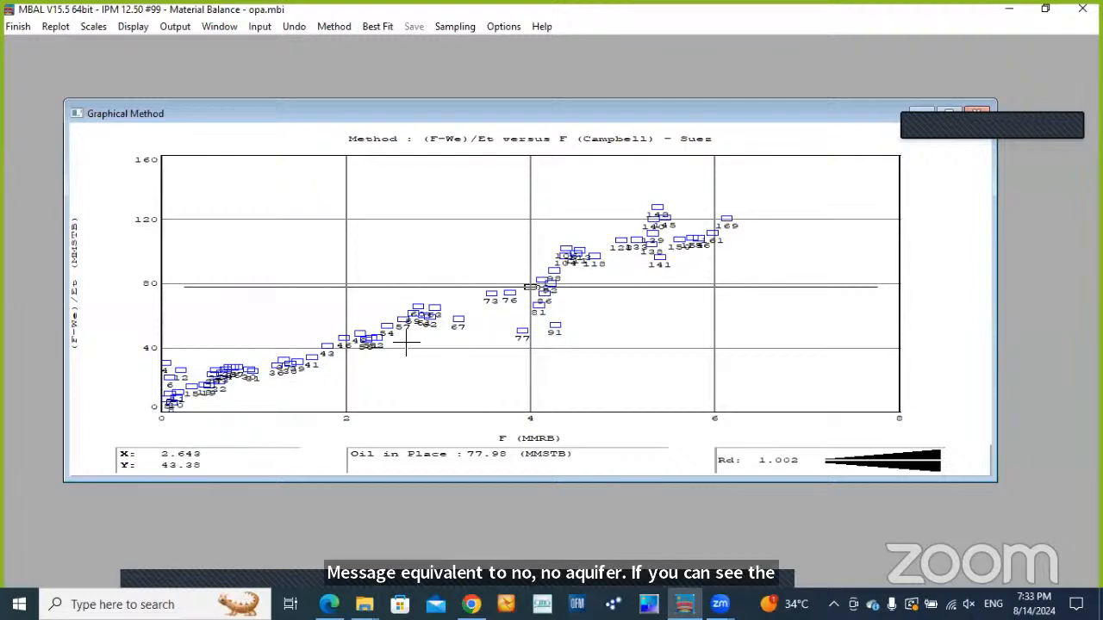
click(26, 27)
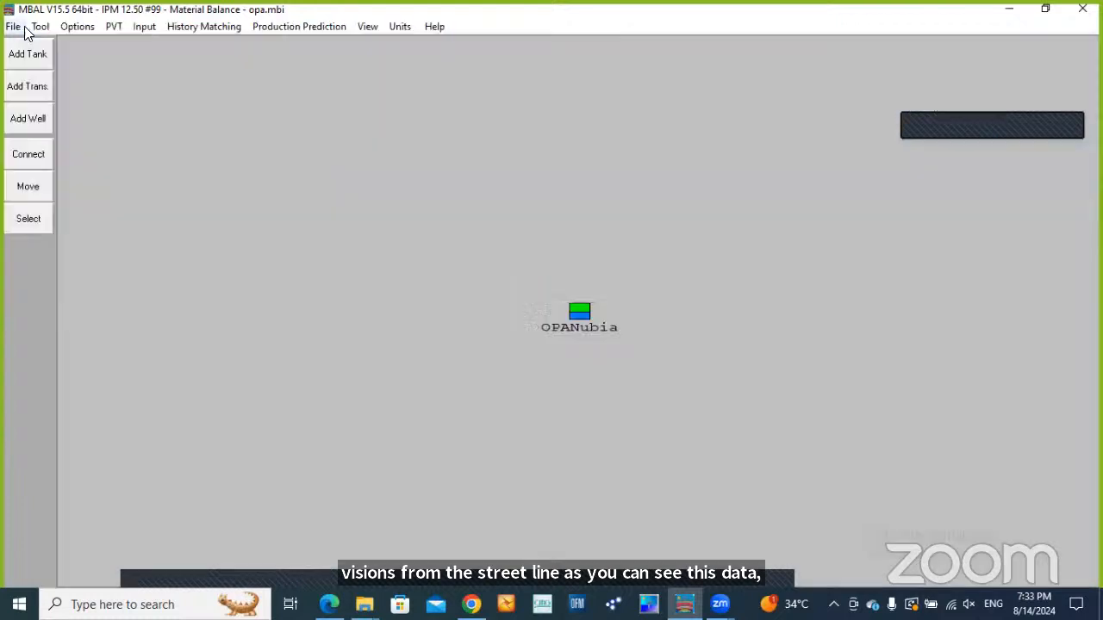
Open the WD function plot, enlarge it to examine the dimensionless radial aquifer curves, and close it
click(227, 30)
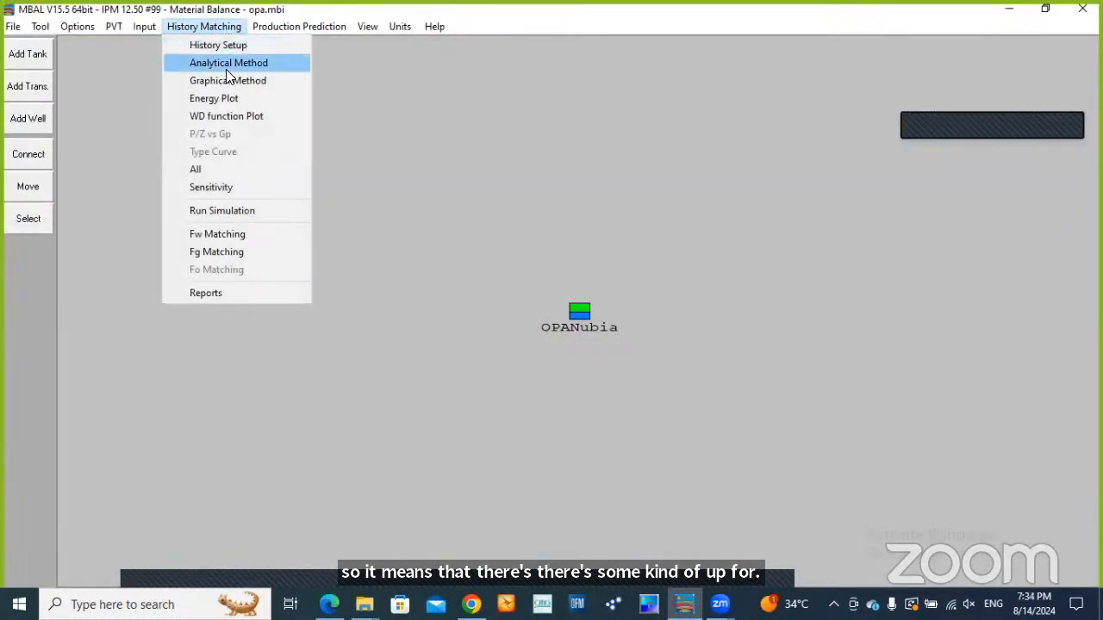
click(229, 116)
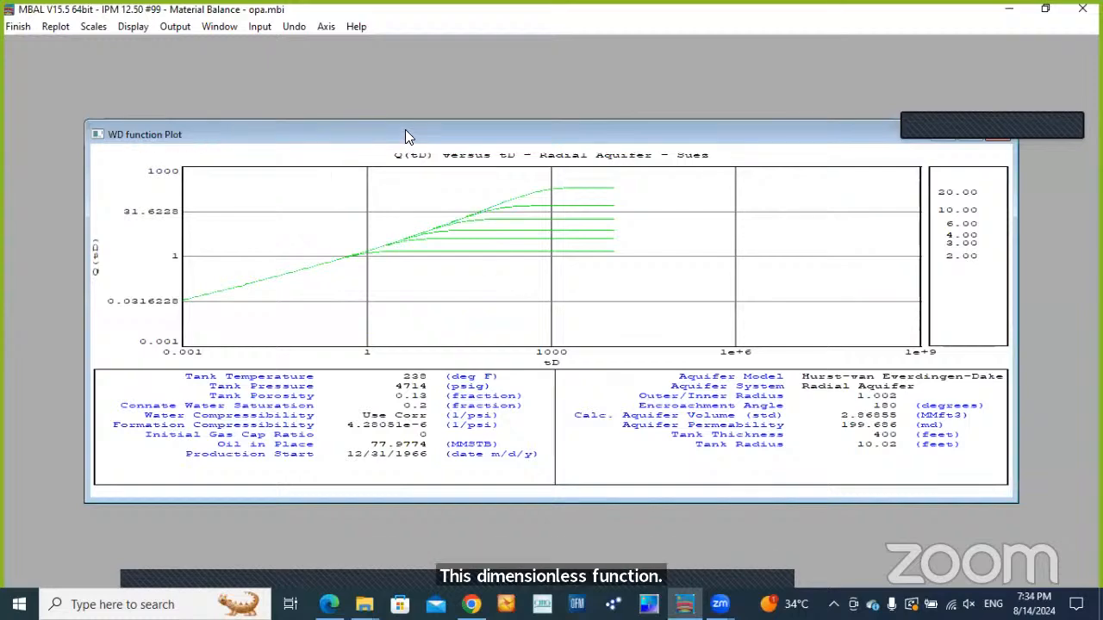
drag(405, 133, 380, 164)
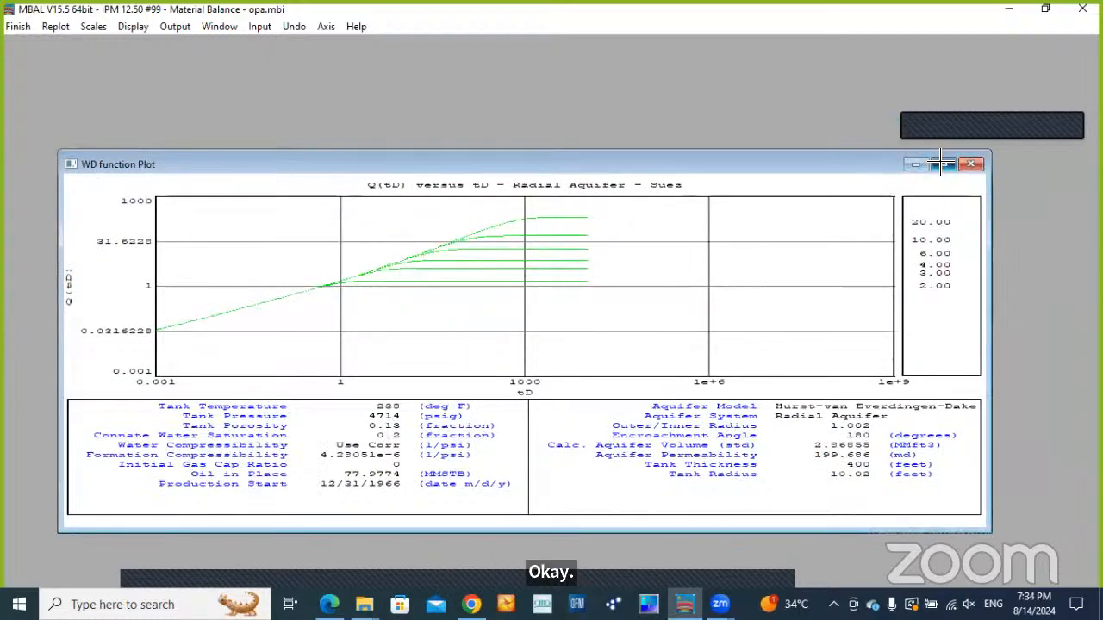
click(945, 164)
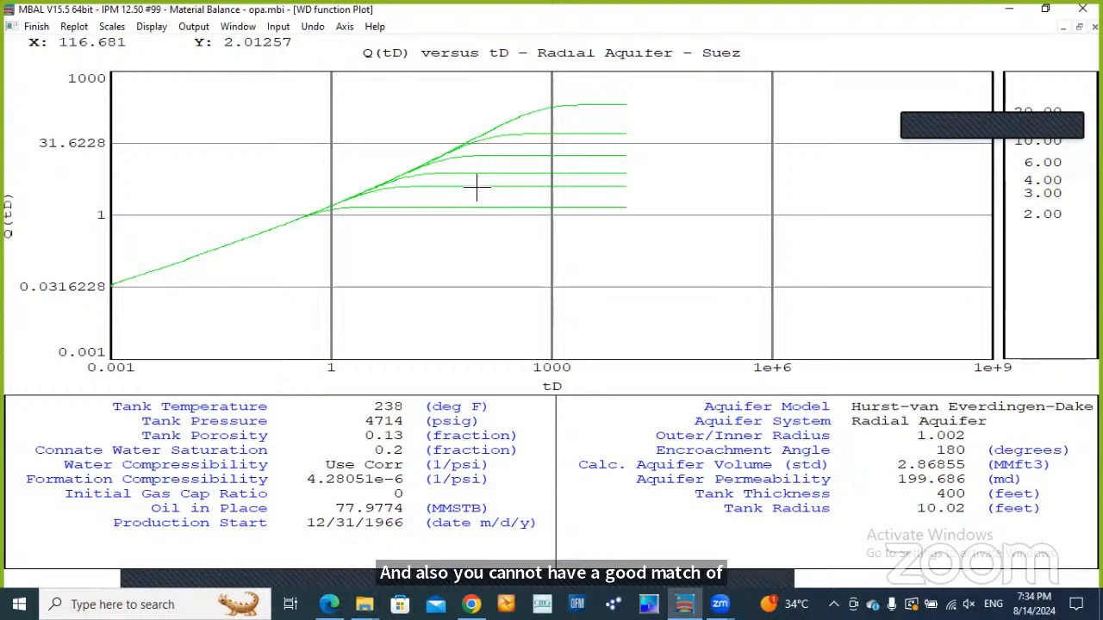
click(36, 26)
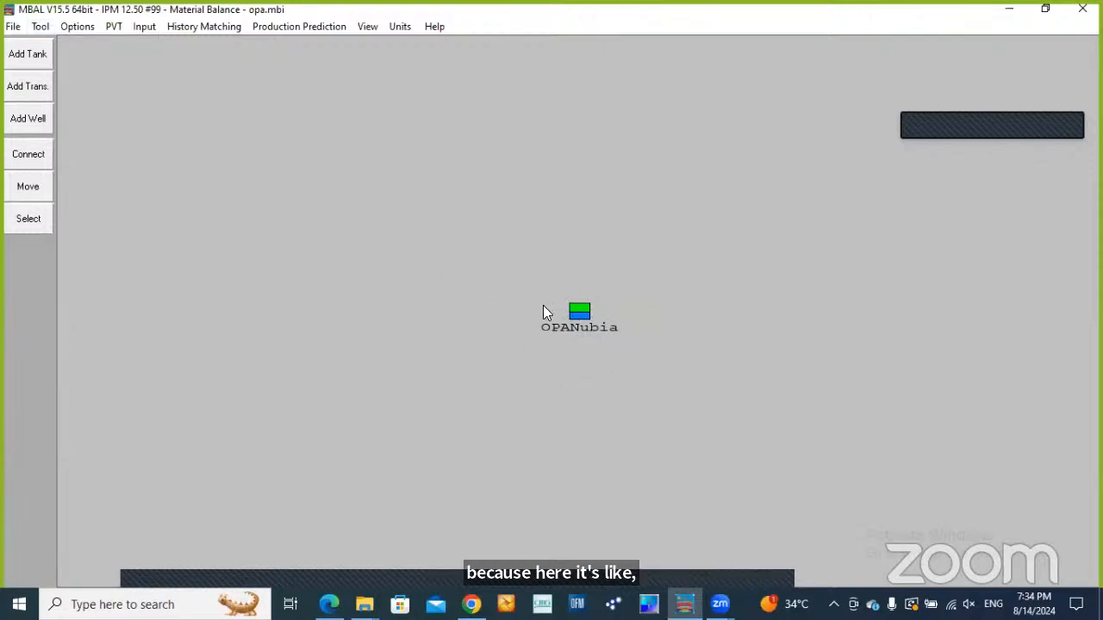
Review the regressed water influx parameters of the OPANubia tank and accept the tank data
double_click(576, 310)
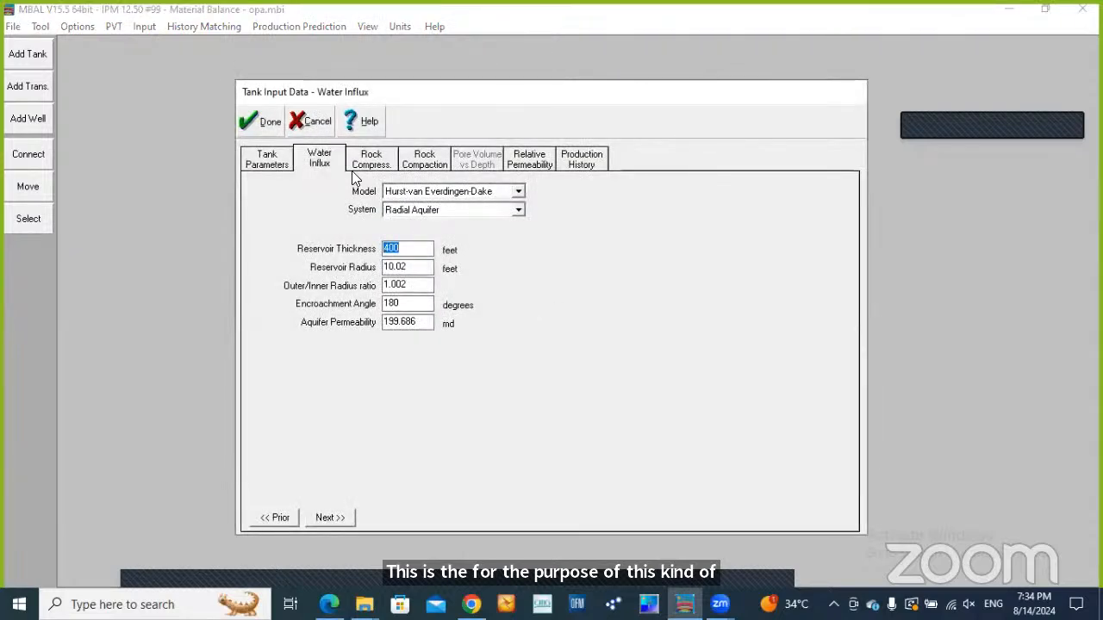
click(262, 121)
click(112, 26)
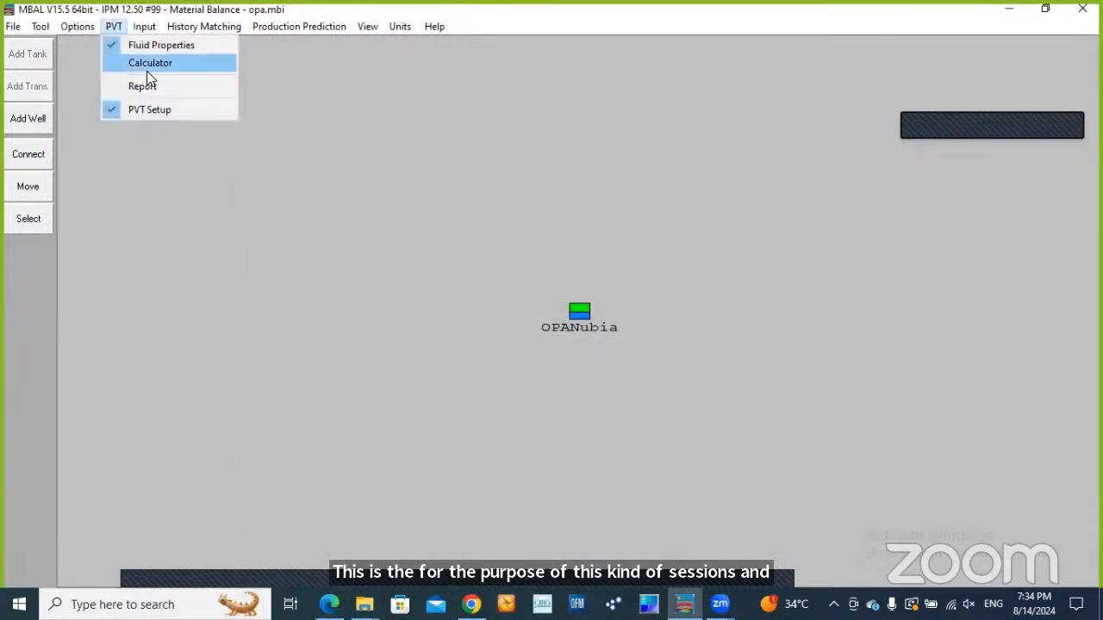
mouse_move(137, 33)
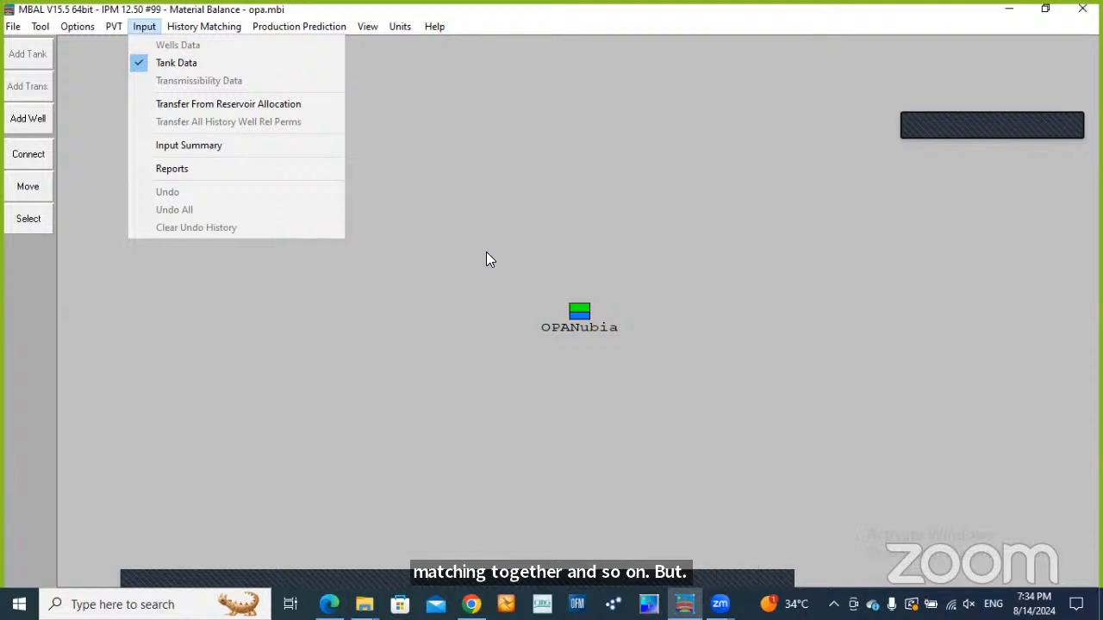
click(590, 245)
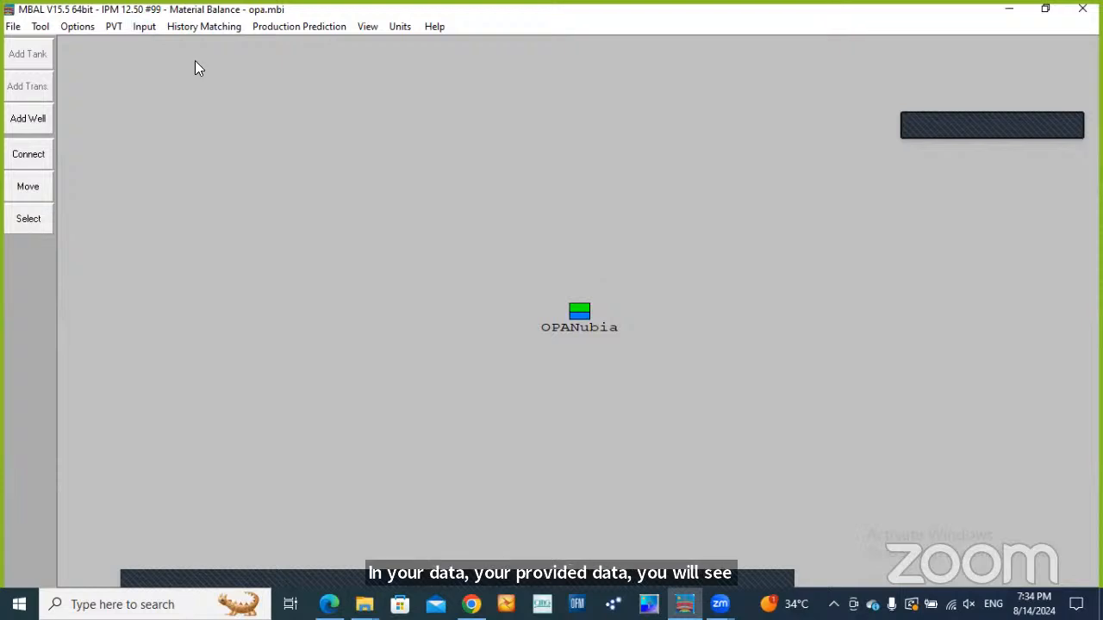
Check the WD function plot once more for the Hurst-van Everdingen-Dake aquifer, and close it
click(214, 28)
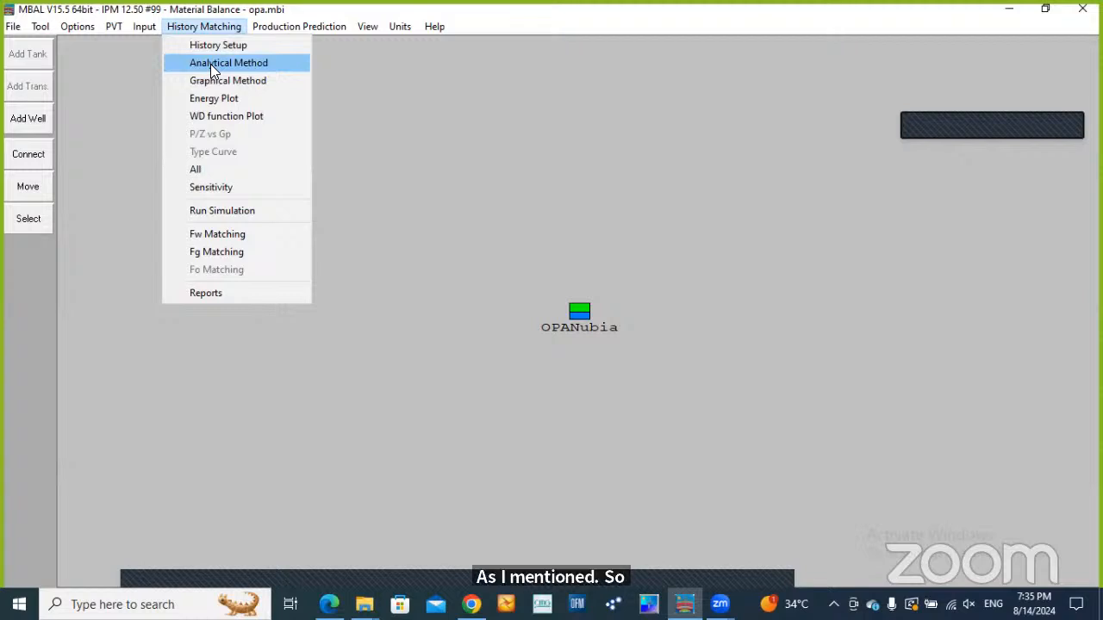
click(224, 122)
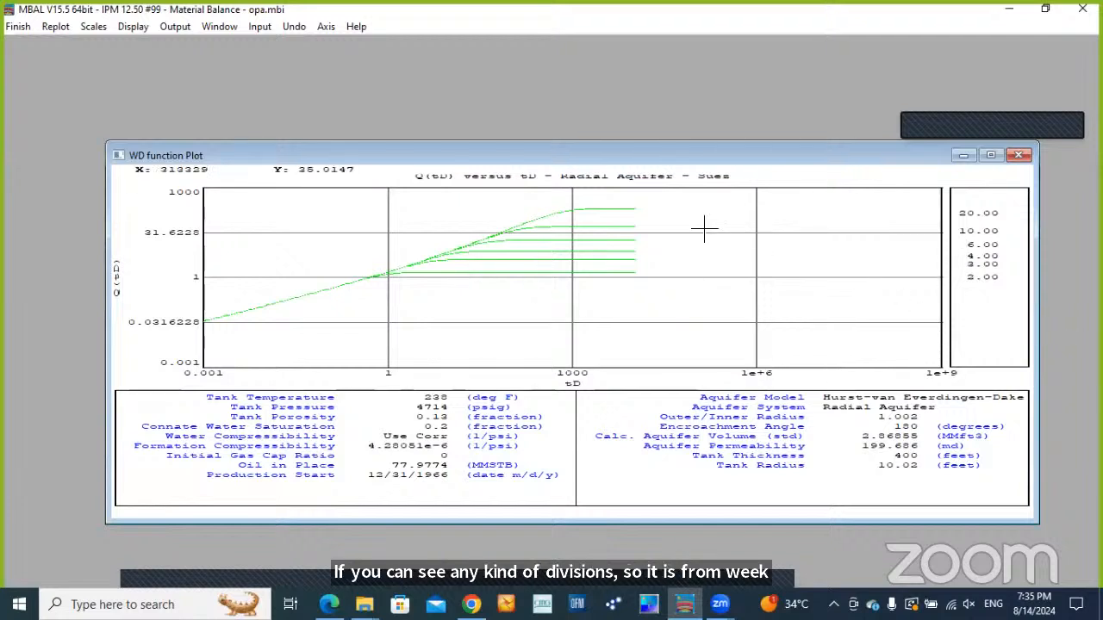
click(18, 26)
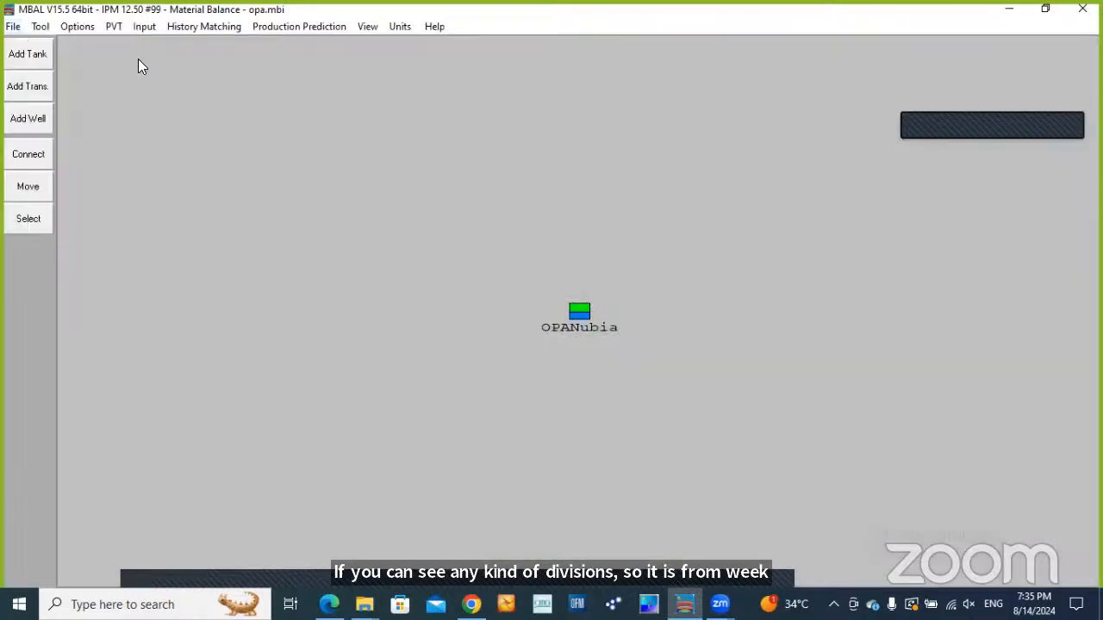
Display all history matching plots together to compare the WD function, graphical, energy and analytical results, and close them
click(210, 27)
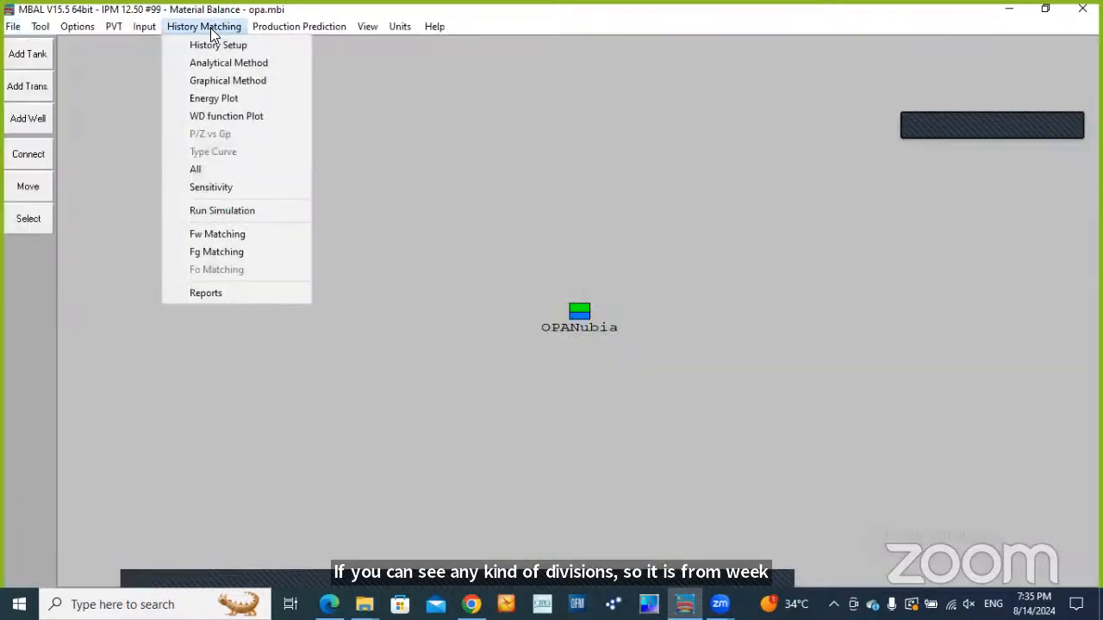
click(229, 171)
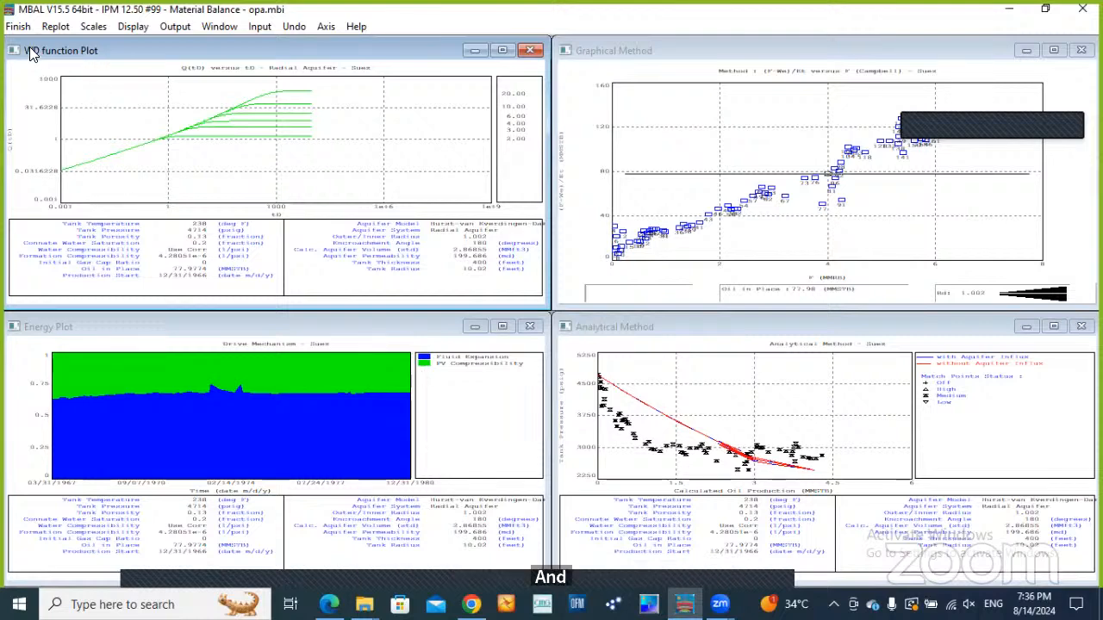
click(19, 27)
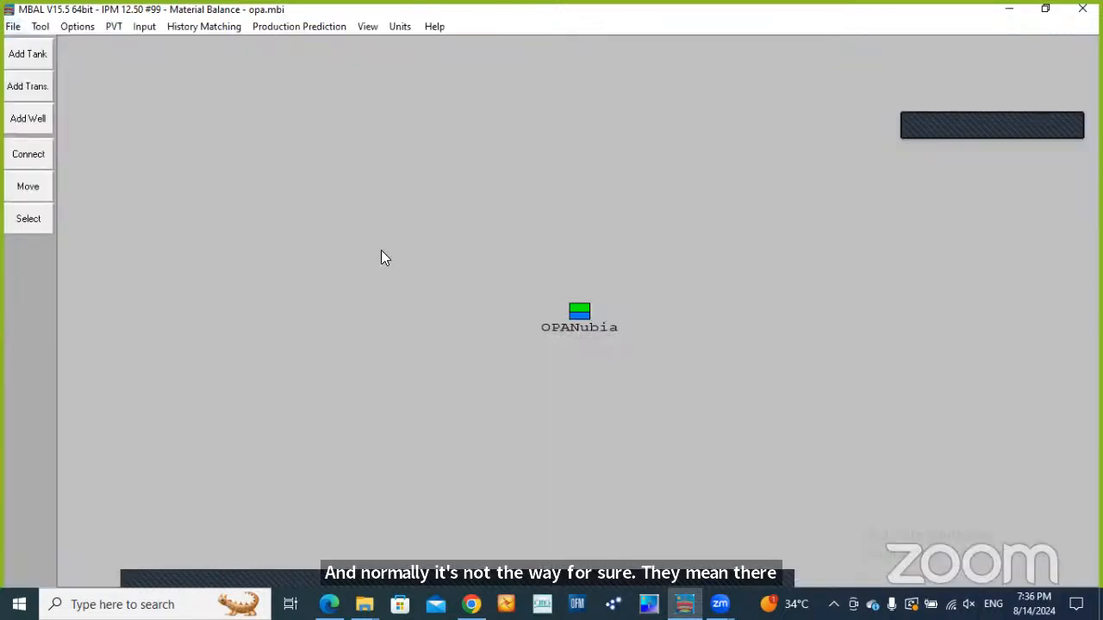
Open the history simulation and calculate it for the Simulation stream
click(229, 28)
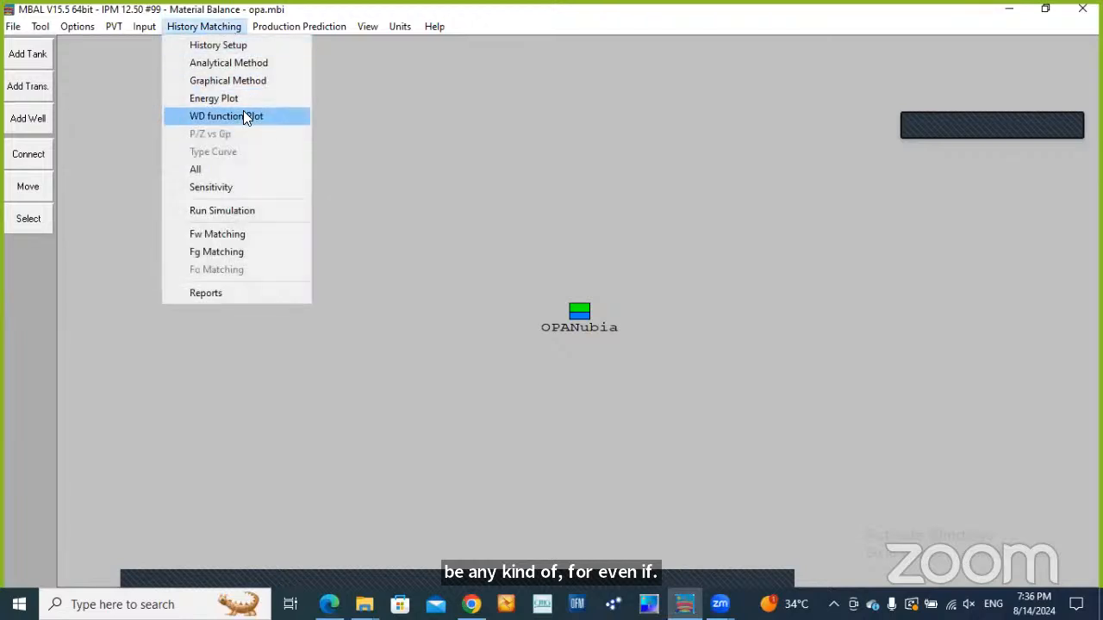
click(244, 214)
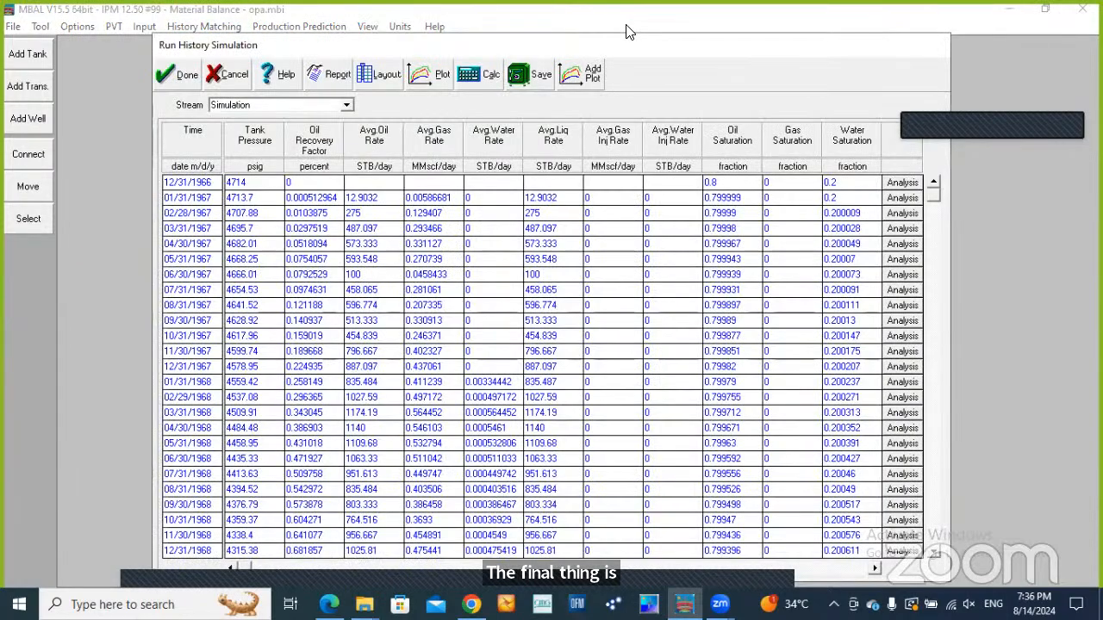
drag(586, 49, 564, 17)
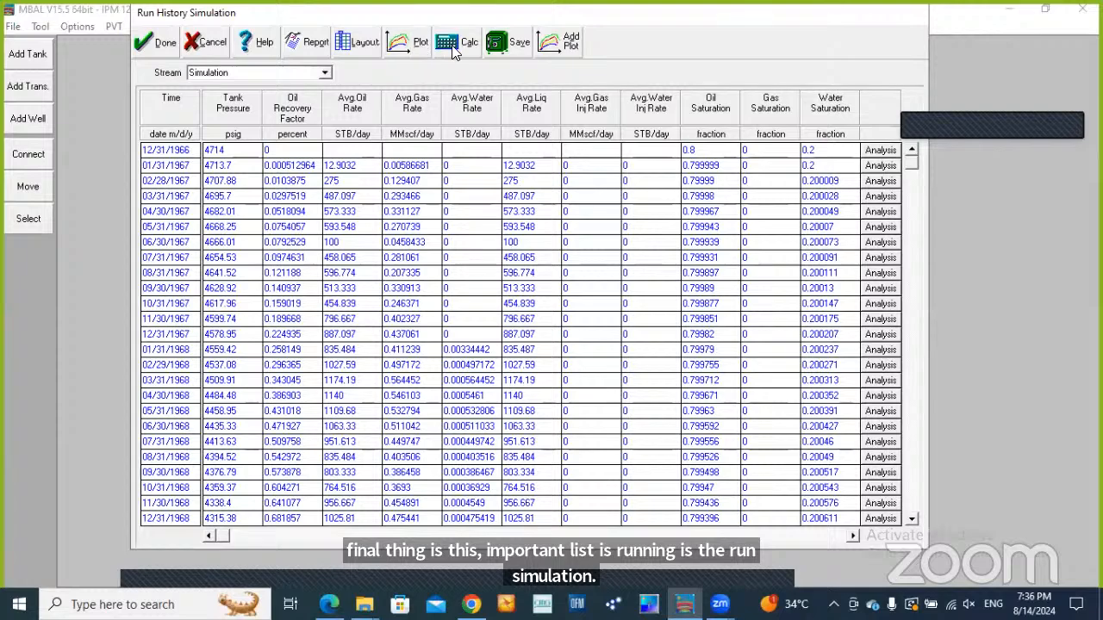
click(453, 43)
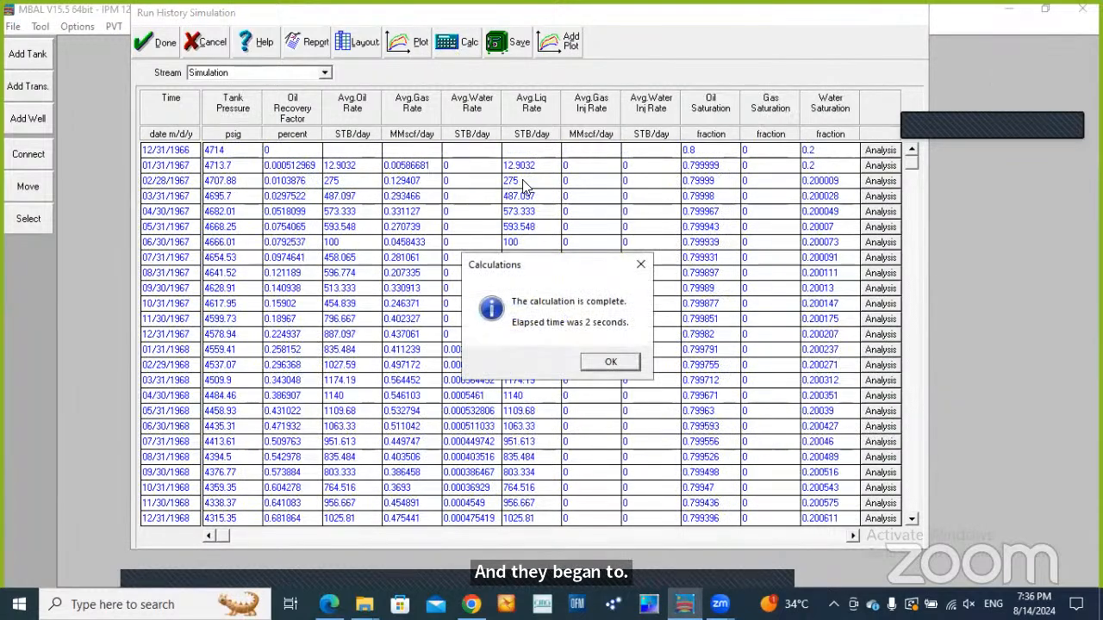
click(631, 363)
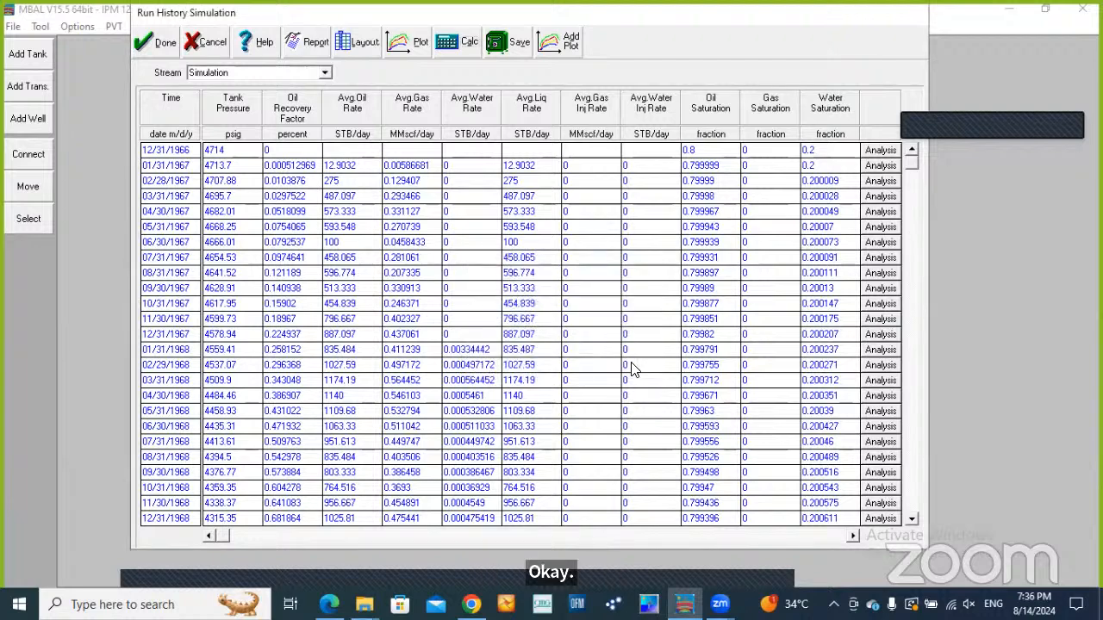
Plot the history simulation results and compare the variables available for the History and Simulation streams
click(402, 47)
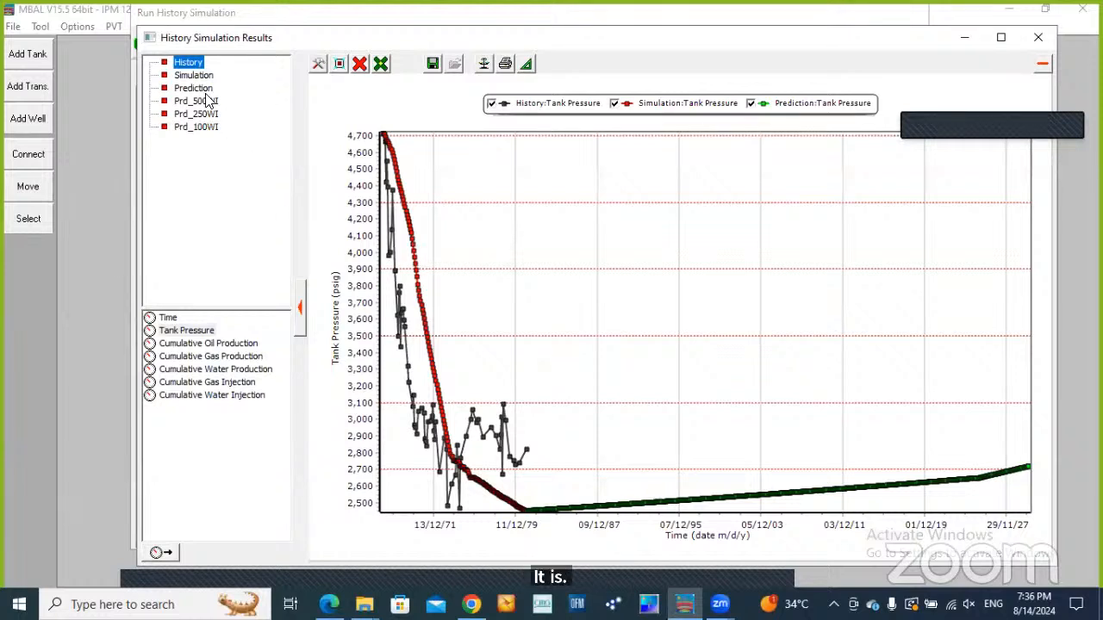
click(194, 75)
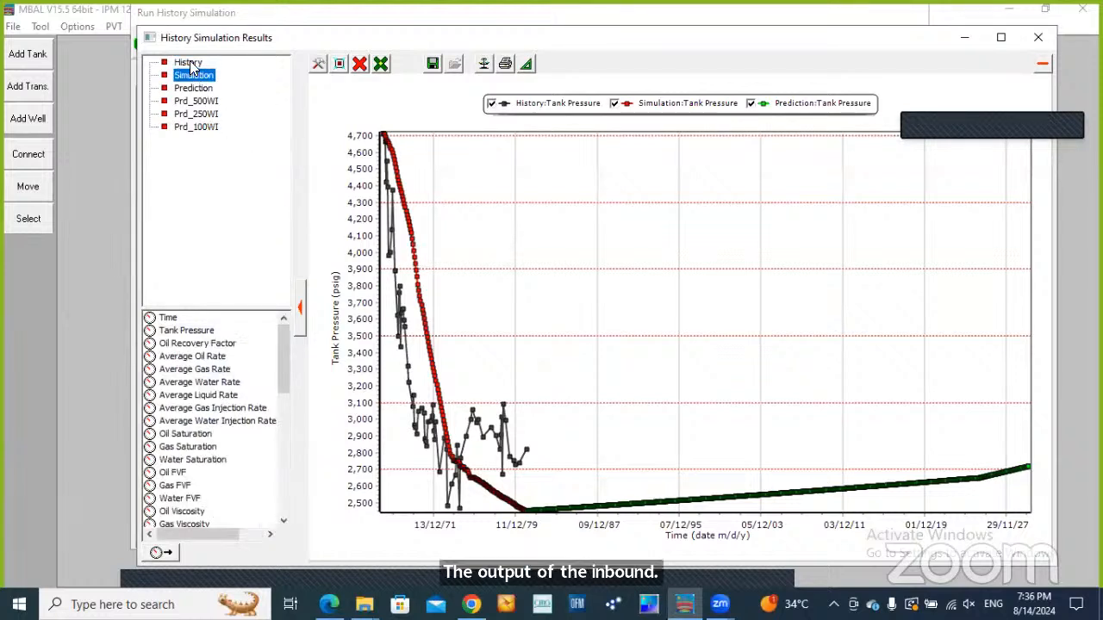
click(190, 64)
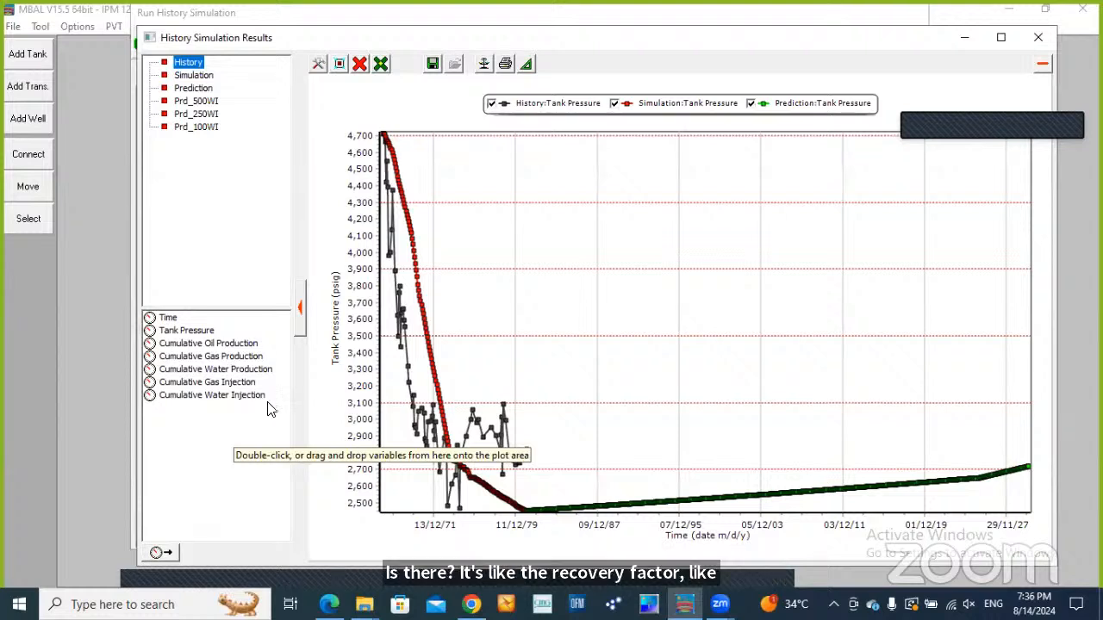
click(194, 76)
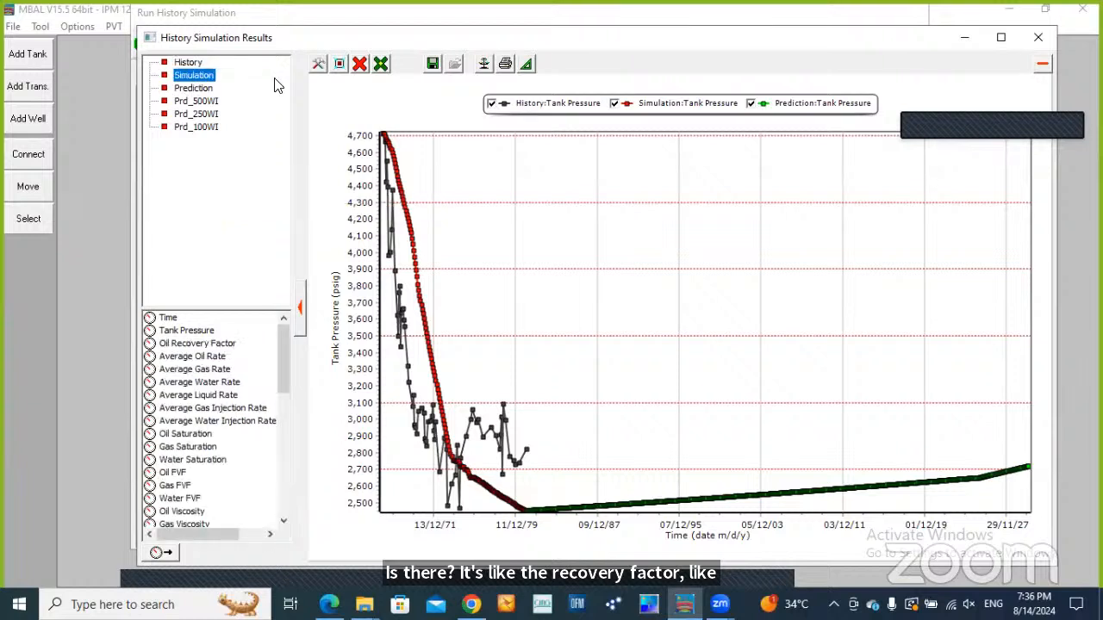
Remove all curves from the results plot and plot only Tank Pressure for the History and Simulation streams
click(359, 63)
click(405, 133)
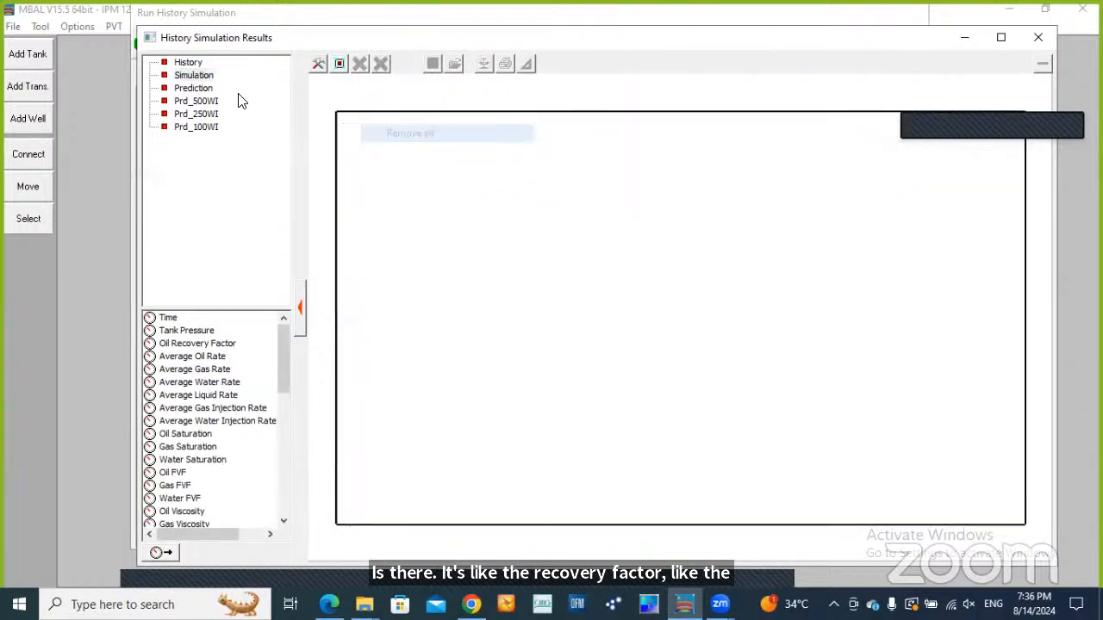
click(189, 62)
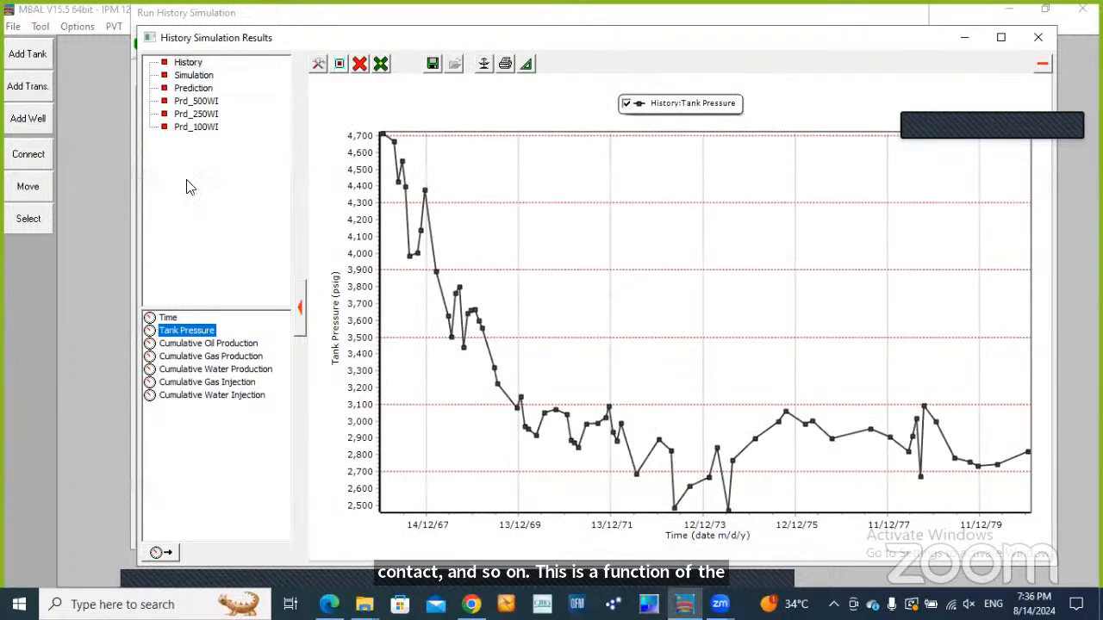
click(194, 76)
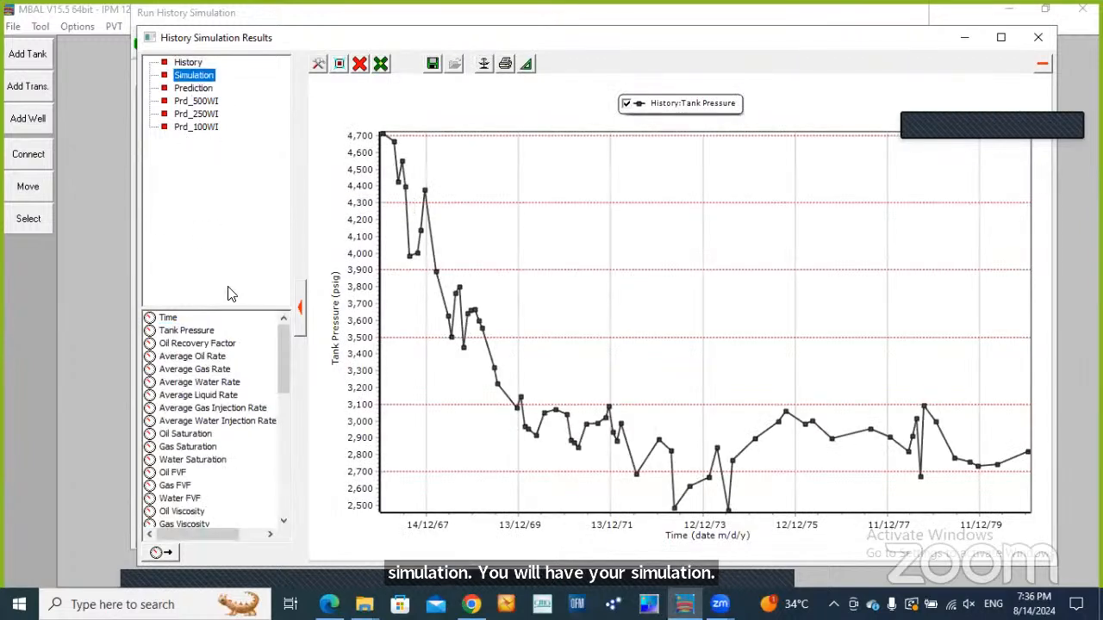
double_click(184, 332)
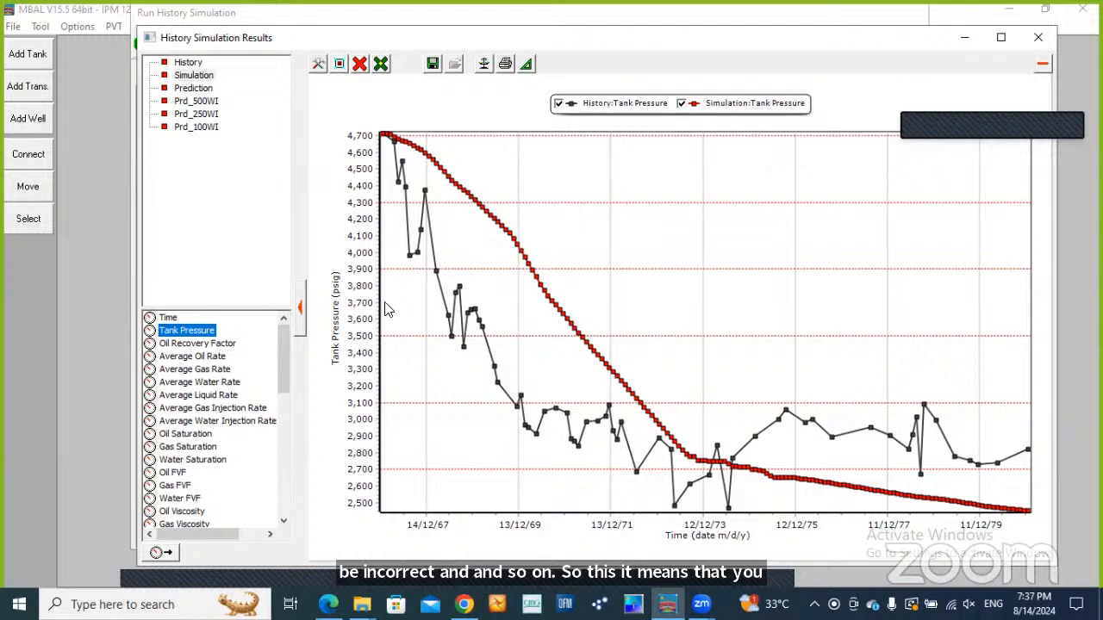
Review the variable lists of the History and Simulation streams again, and close the results plot and the history simulation
click(187, 64)
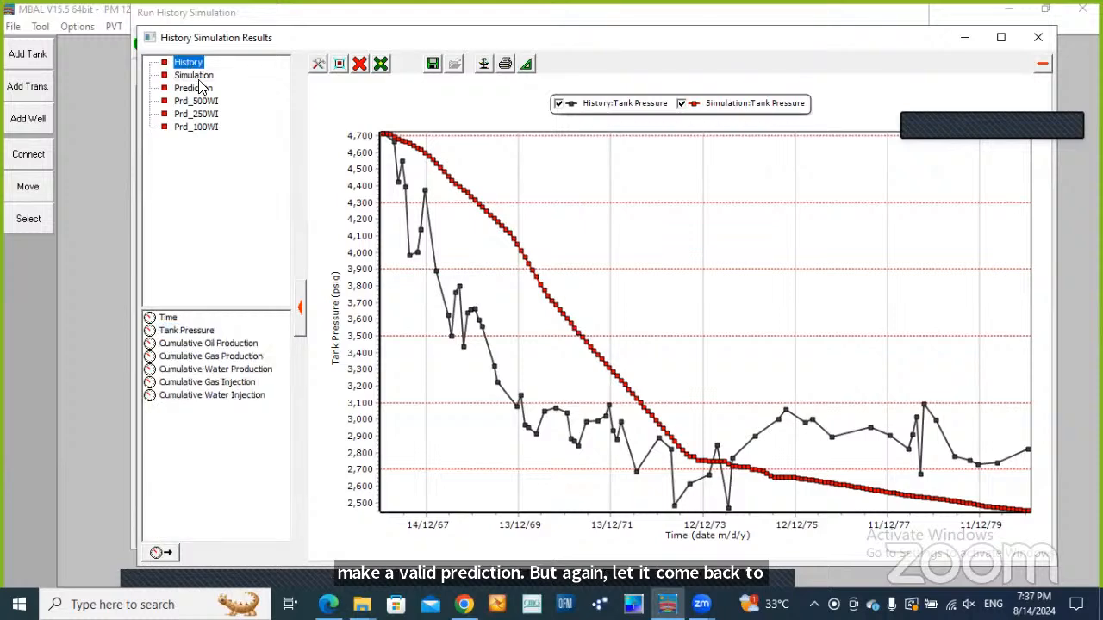
click(196, 76)
mouse_move(277, 366)
mouse_down()
mouse_move(279, 486)
mouse_move(278, 348)
mouse_up()
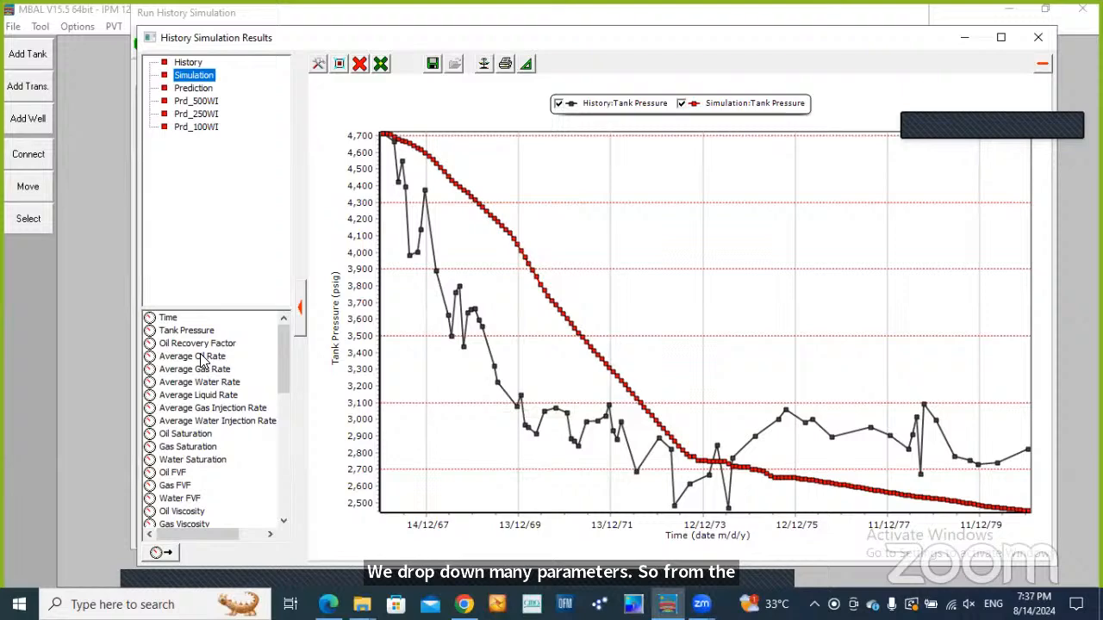
click(1038, 37)
click(217, 40)
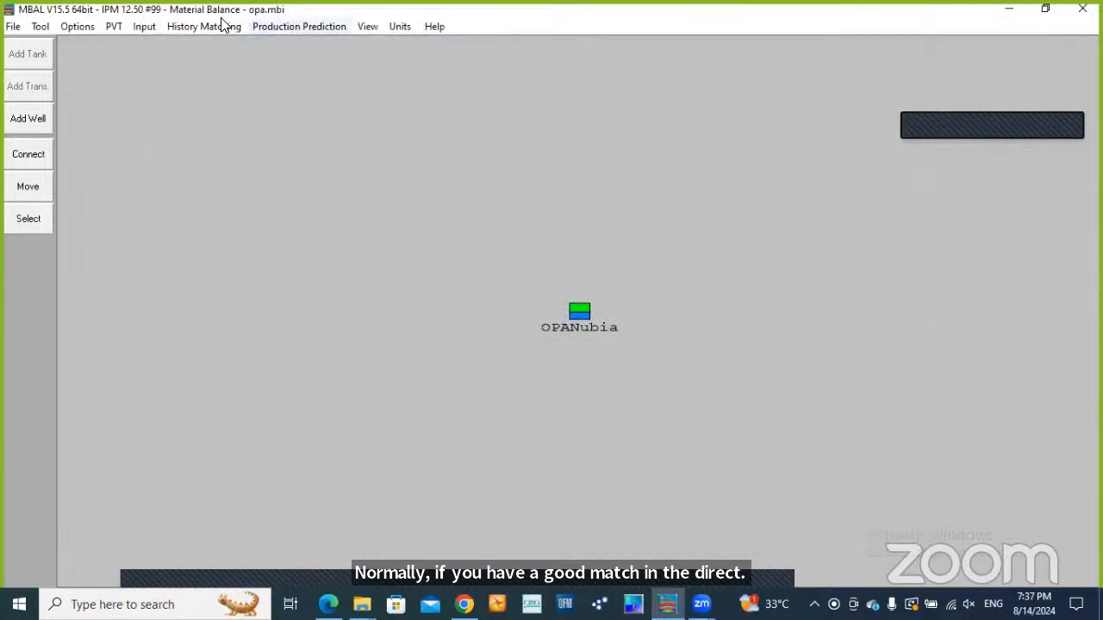
Check the analytical method plot of tank pressure against calculated oil production, and close it
click(222, 25)
click(231, 62)
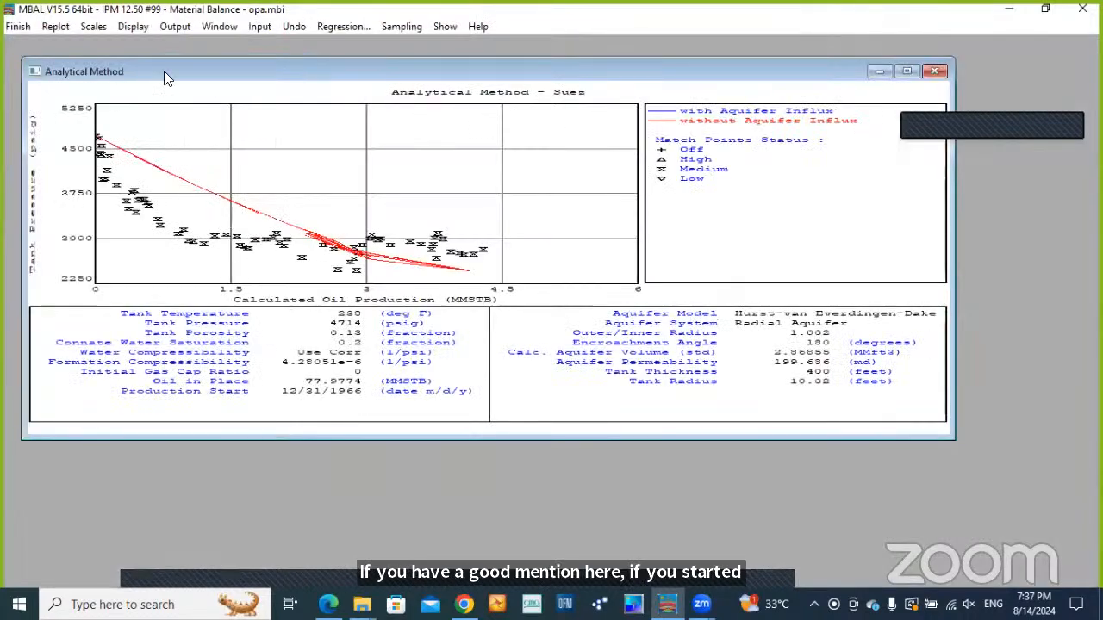
click(19, 27)
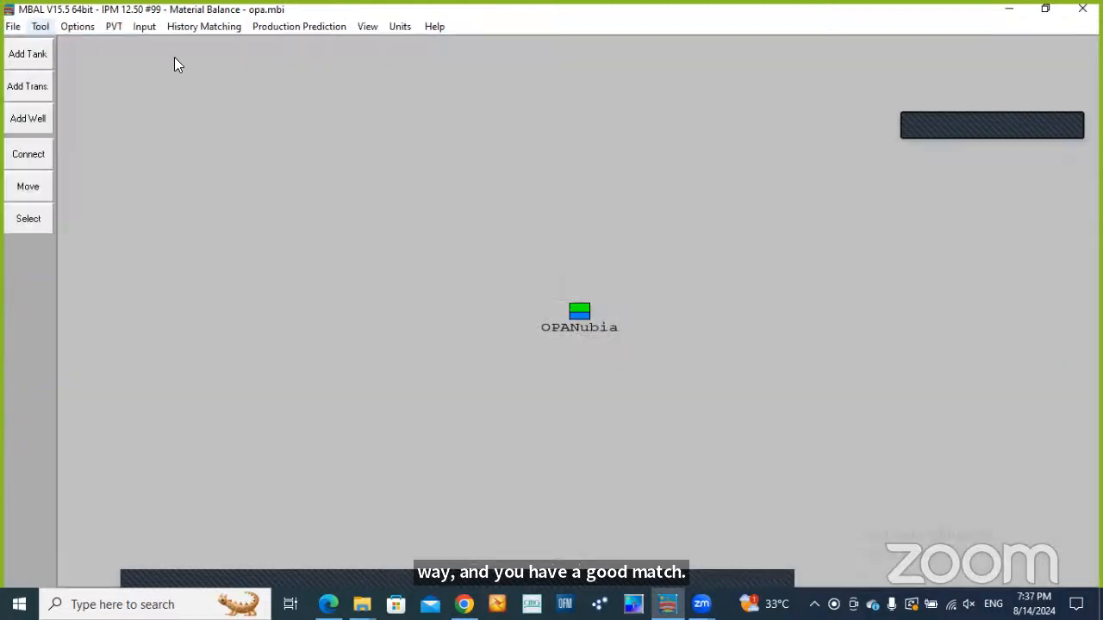
Reopen the history simulation, plot its tank pressure match, and list the variables of the Simulation stream
click(204, 27)
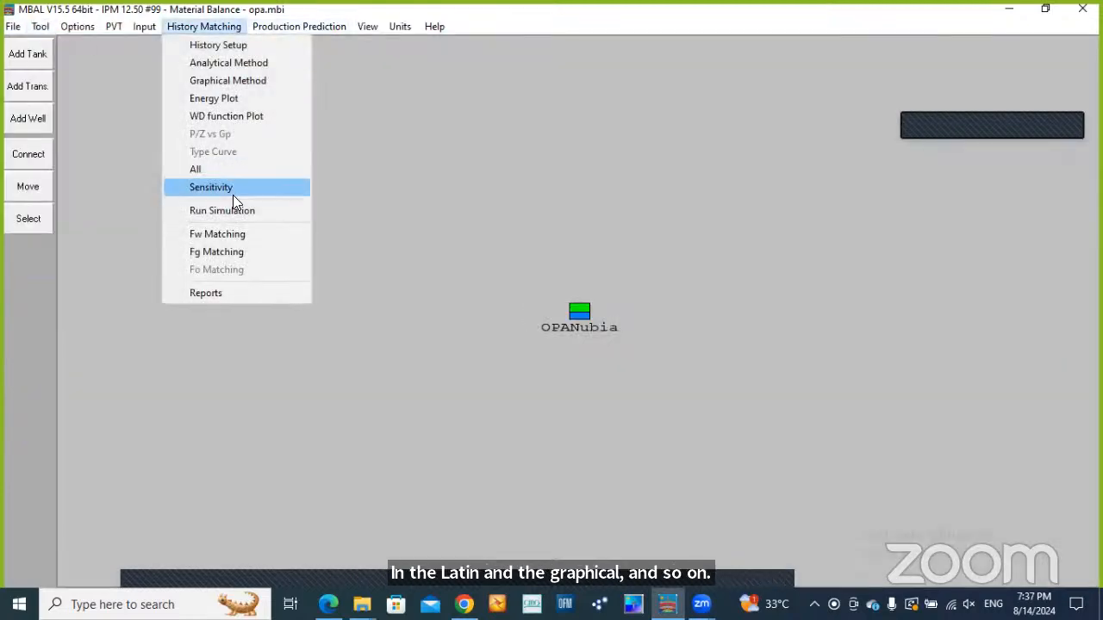
click(236, 211)
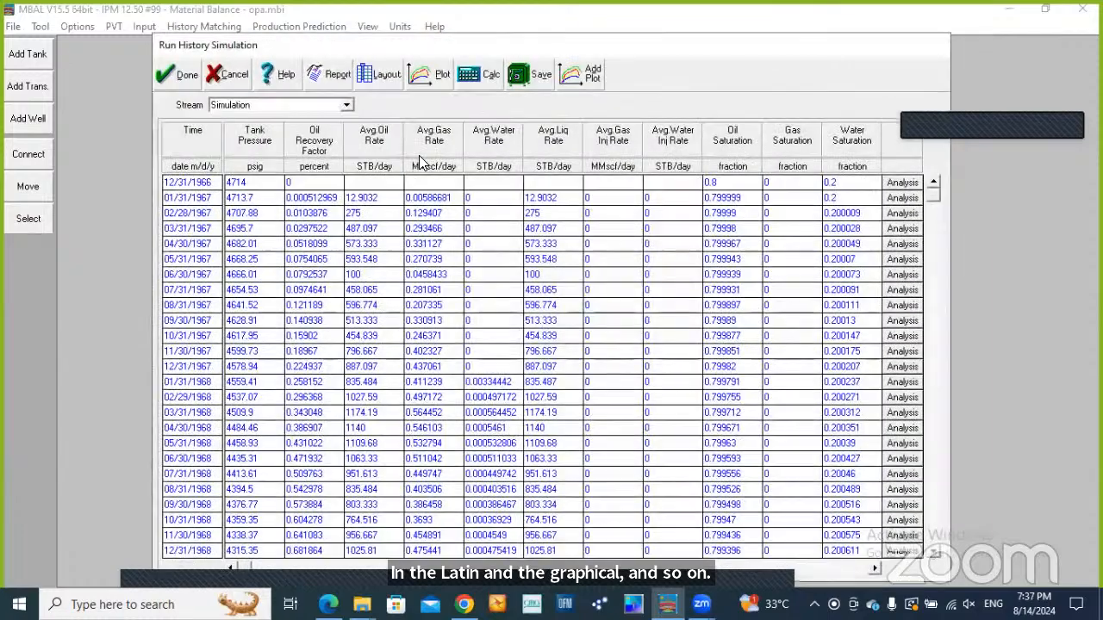
click(439, 79)
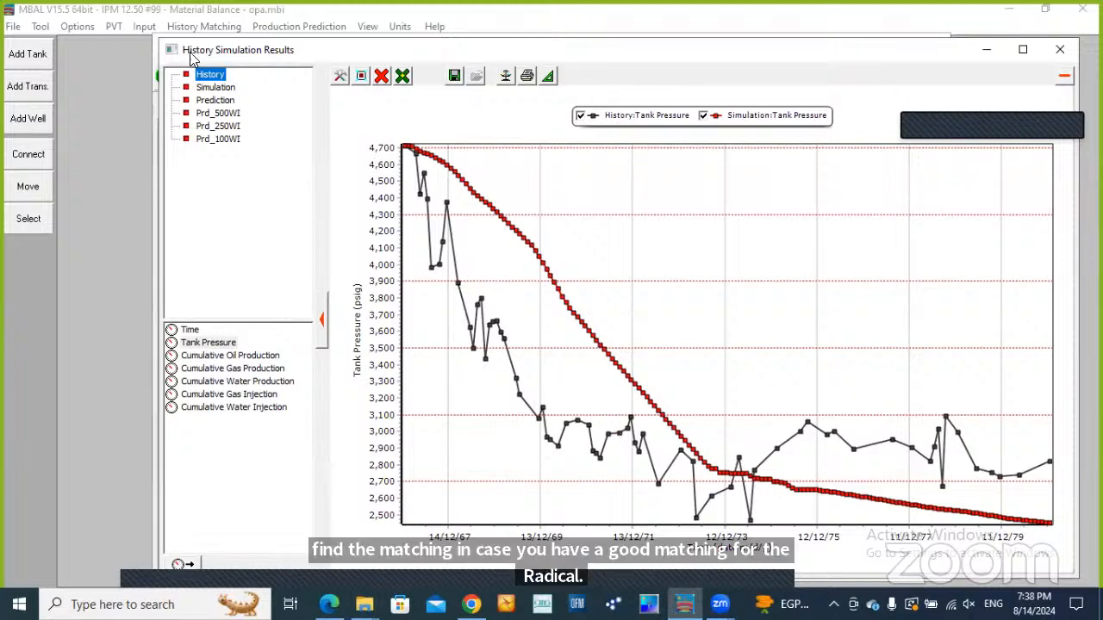
click(205, 90)
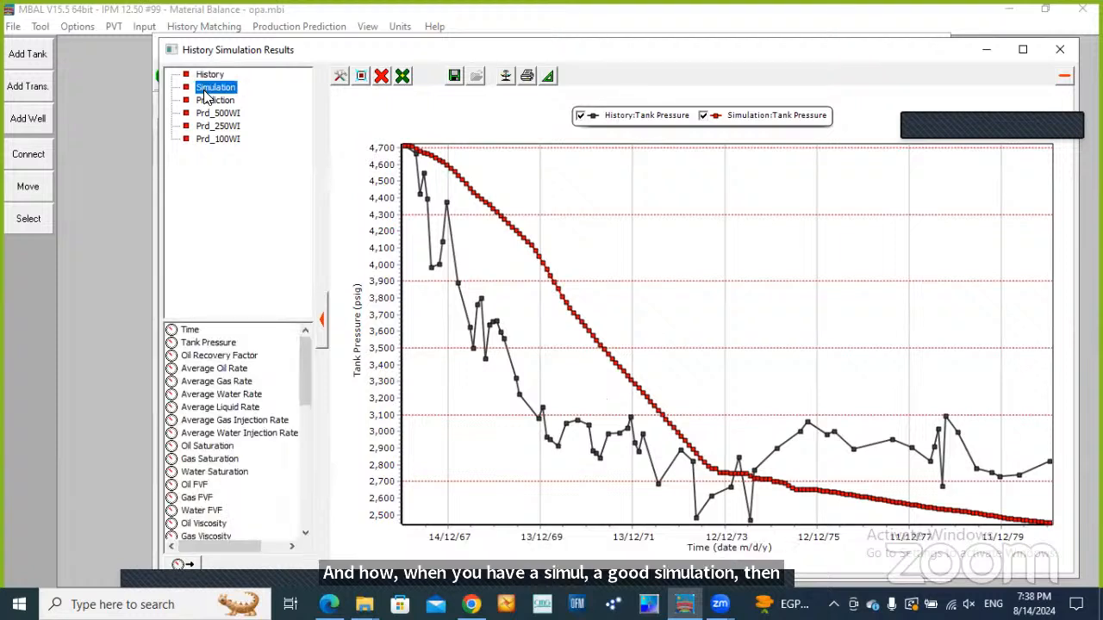
Browse the Simulation stream's variables from Oil Recovery Factor to Solution Gas in Reservoir, and close the plot and the history simulation
click(212, 355)
key(Down)
key(Down)
key(Down)
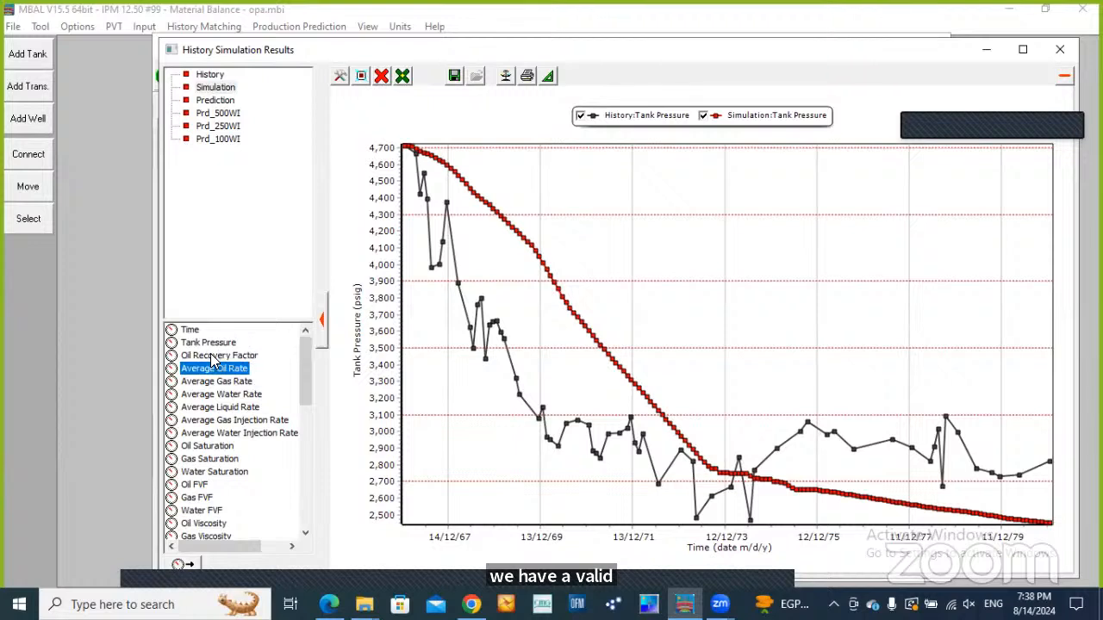
key(Down)
key(Down)
key(Down)
key(Down)
key(Down)
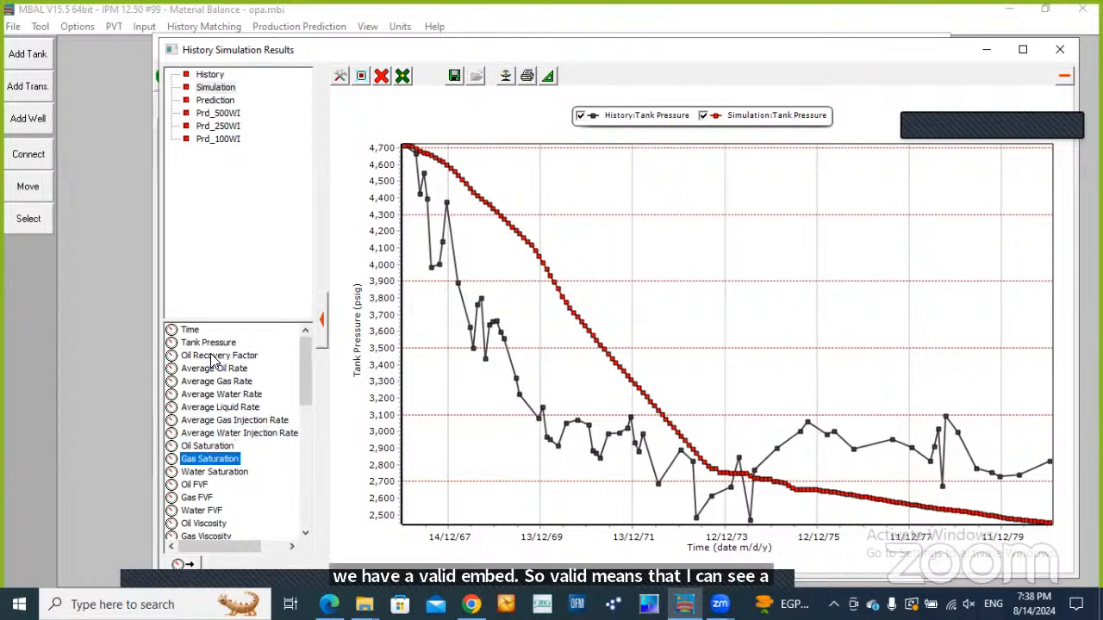
key(Up)
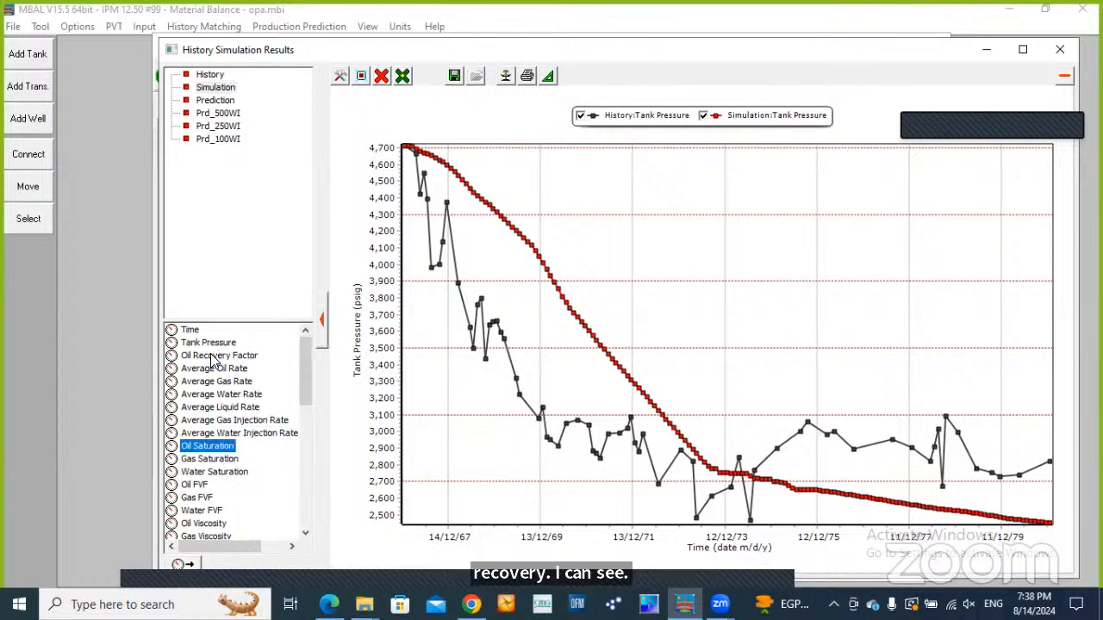
key(Down)
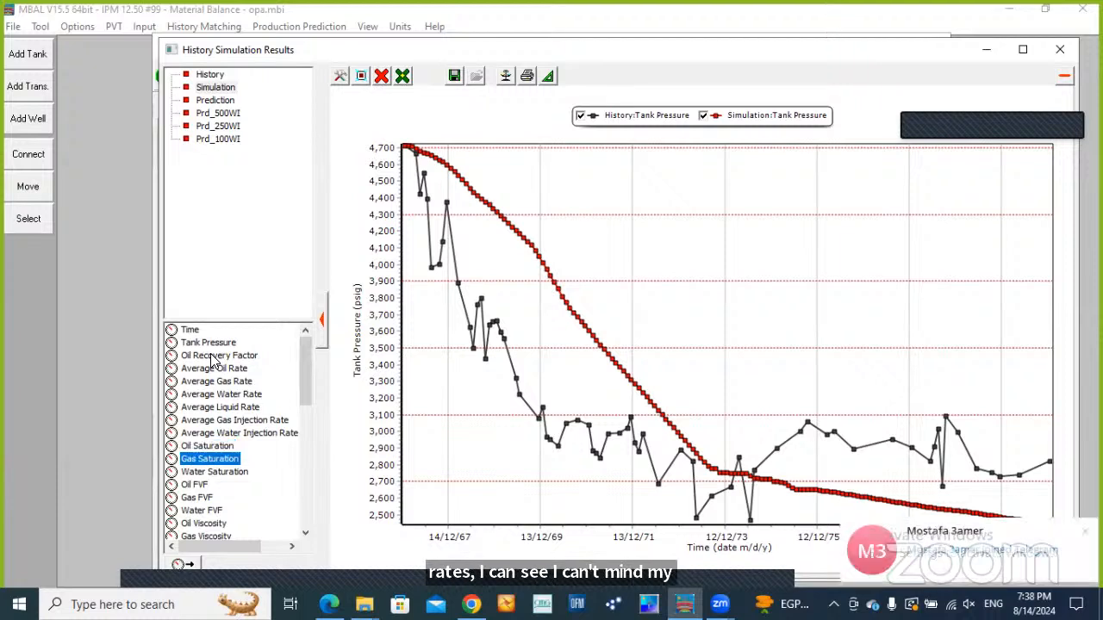
key(Down)
key(Down)
key(Down)
key(Down)
key(Down)
key(Down)
key(Down)
key(Down)
key(Down)
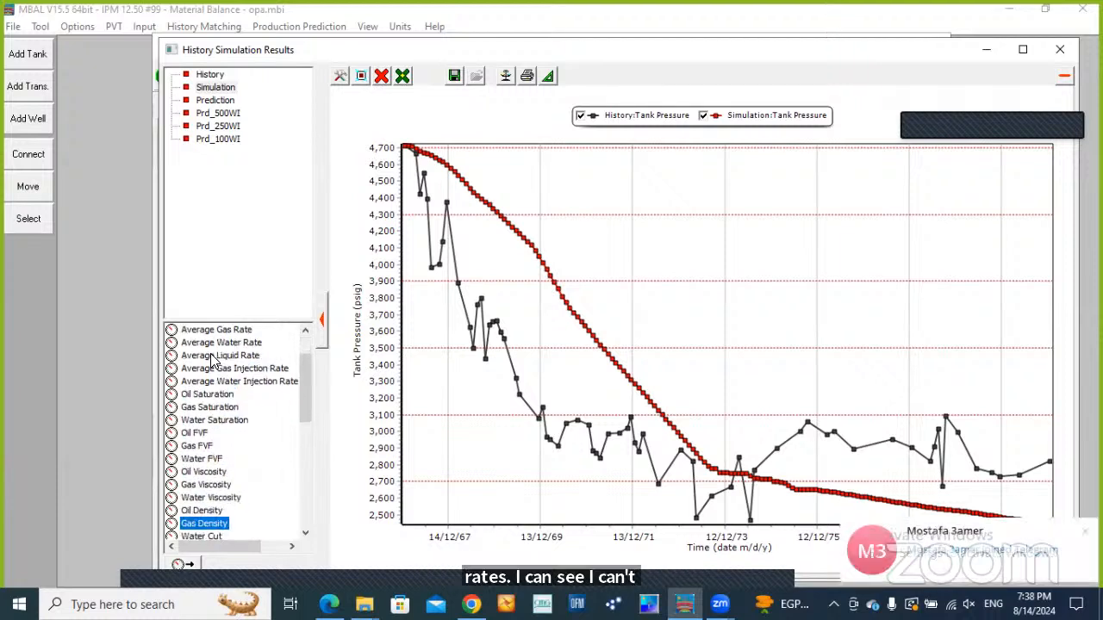
key(Down)
key(Up)
key(Up)
key(Up)
key(Up)
key(Up)
key(Up)
key(Up)
key(Up)
key(Up)
key(Down)
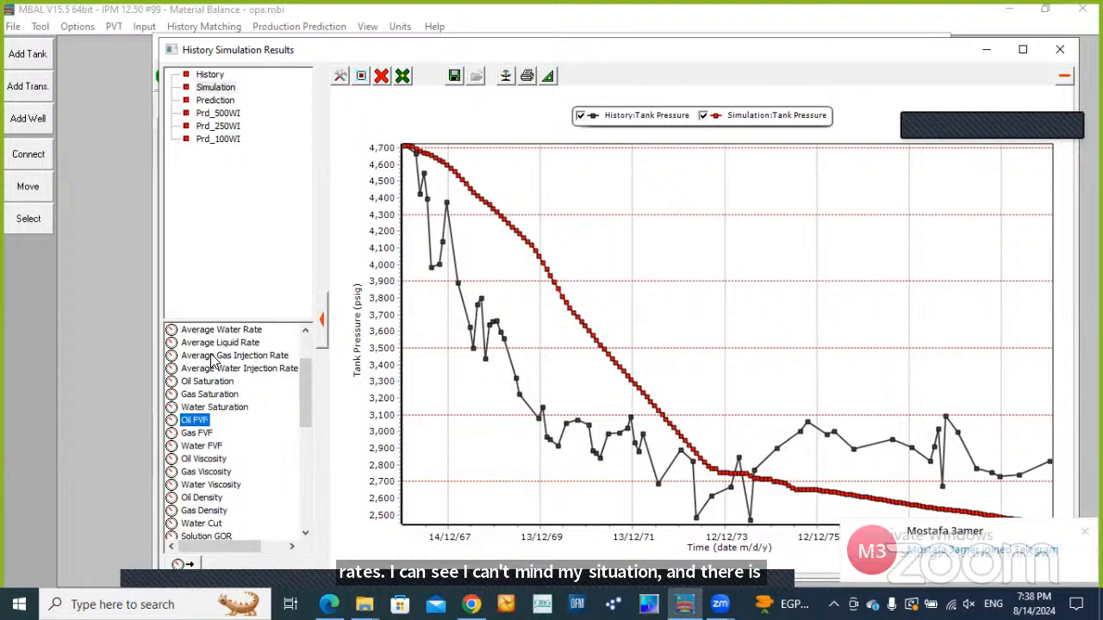
key(Down)
key(Down)
key(Down)
key(Down)
key(Down)
key(Down)
key(Down)
key(Down)
key(Down)
key(Down)
key(Down)
key(Down)
key(Down)
key(Down)
key(Down)
key(Down)
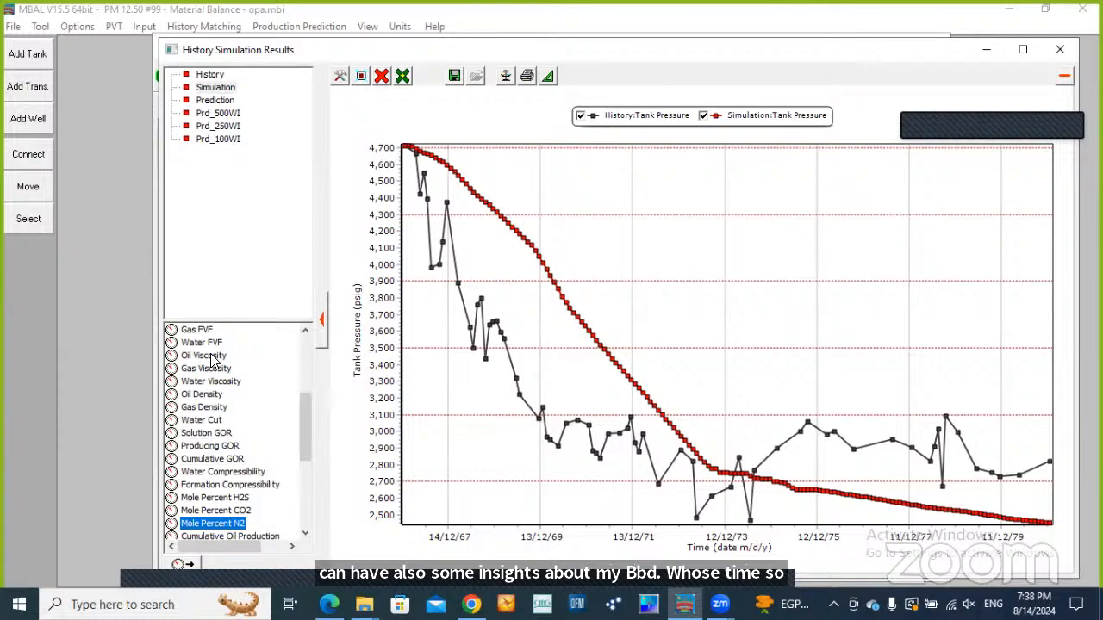
key(Down)
key(Down)
key(Down)
key(Down)
key(Down)
key(Down)
key(Down)
key(Down)
key(Down)
key(Down)
key(Down)
key(Down)
key(Down)
key(Down)
key(Down)
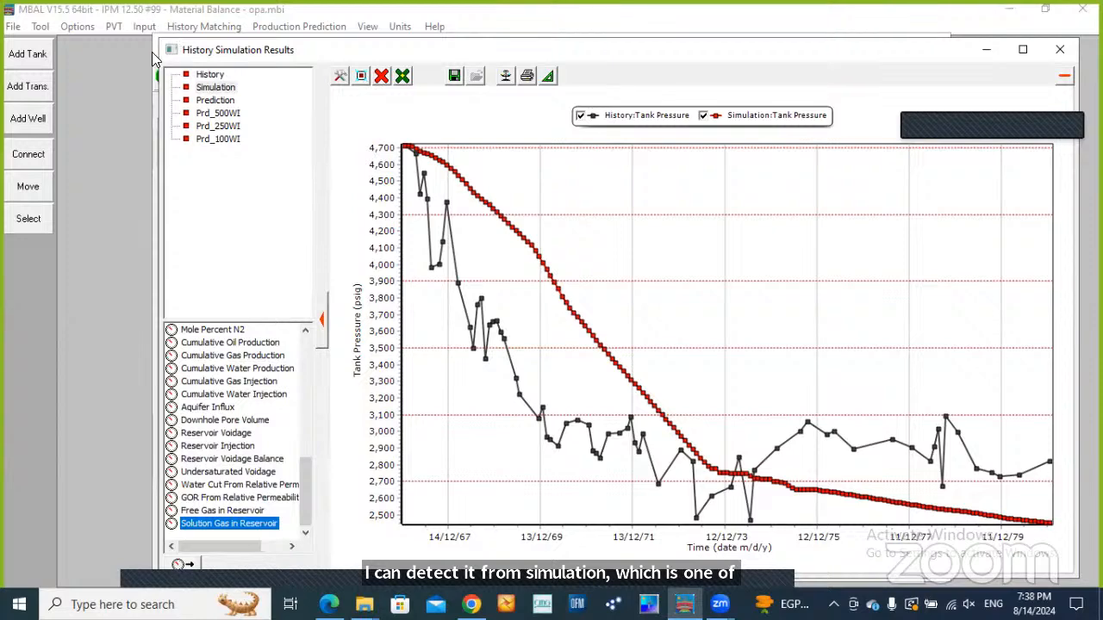
click(1059, 49)
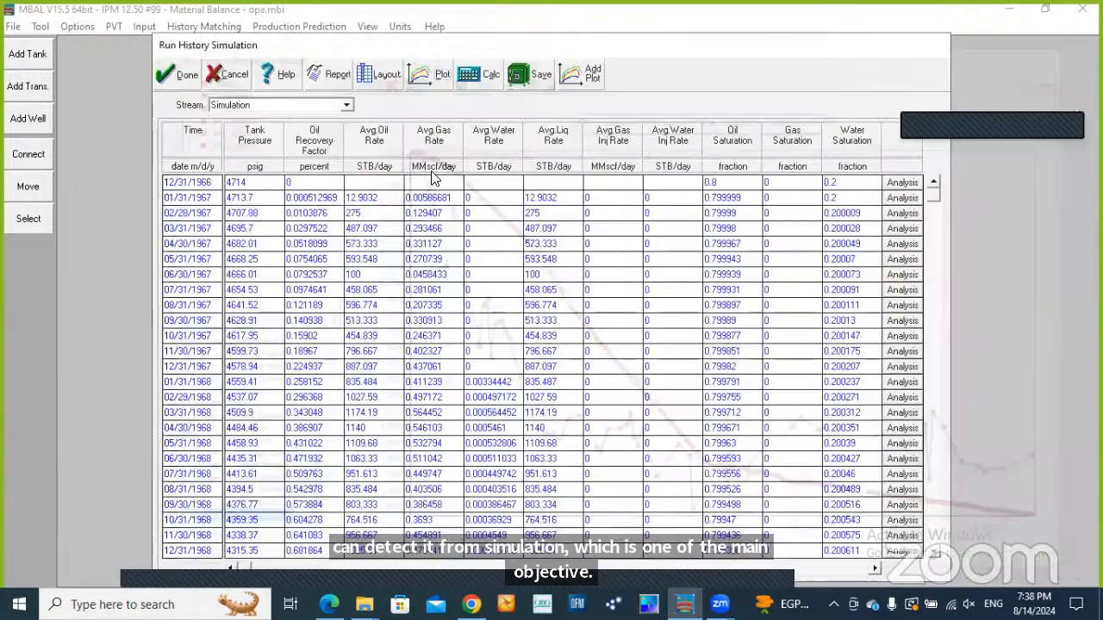
click(192, 76)
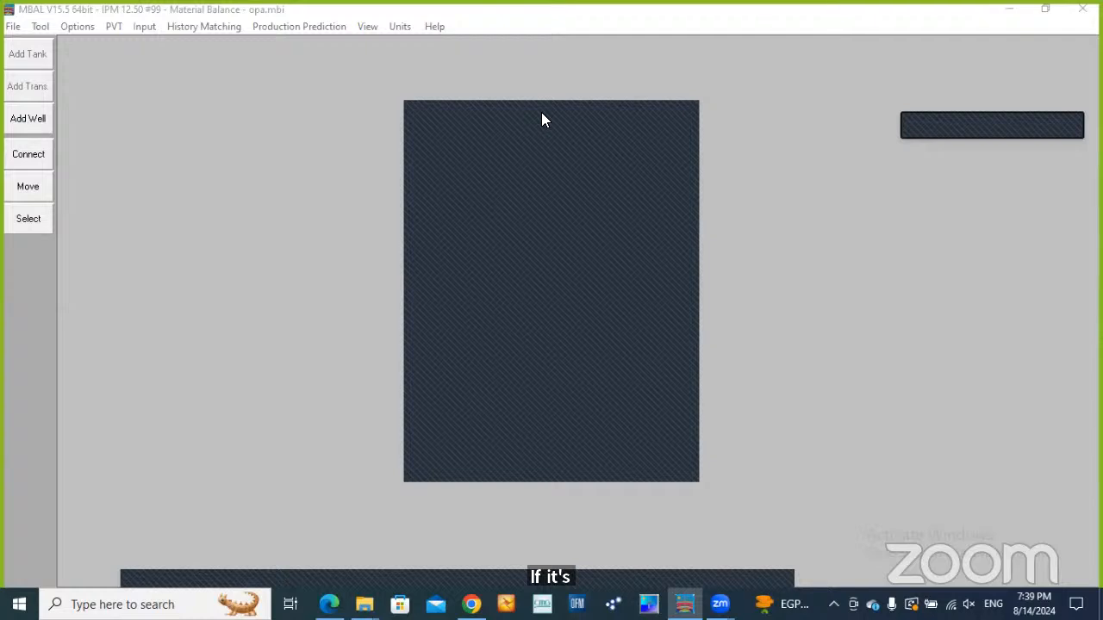
drag(541, 119, 342, 80)
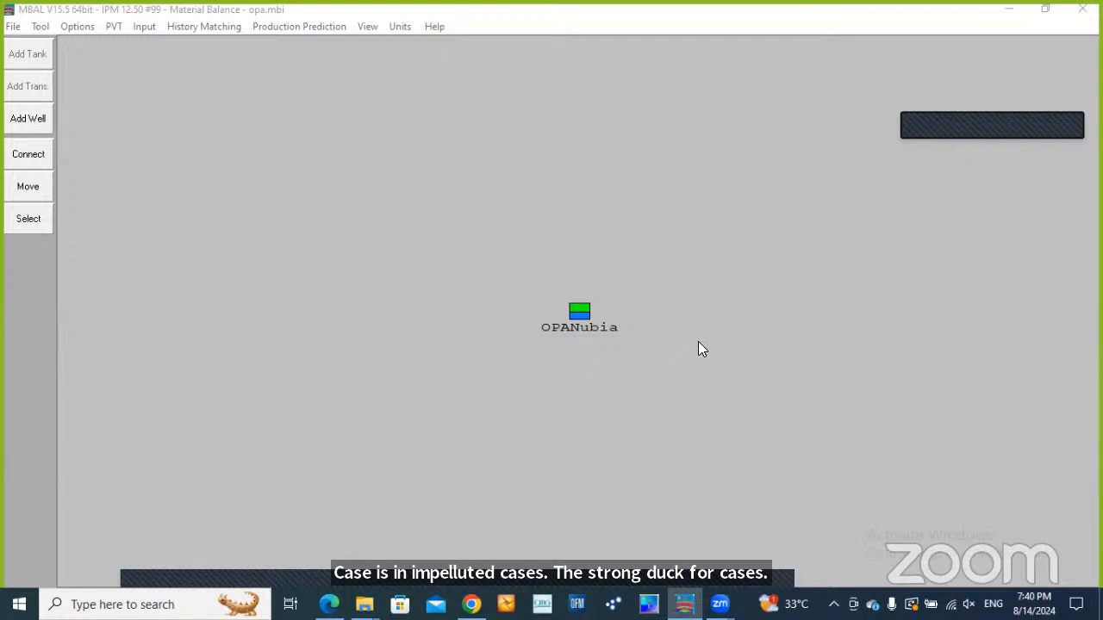
click(286, 116)
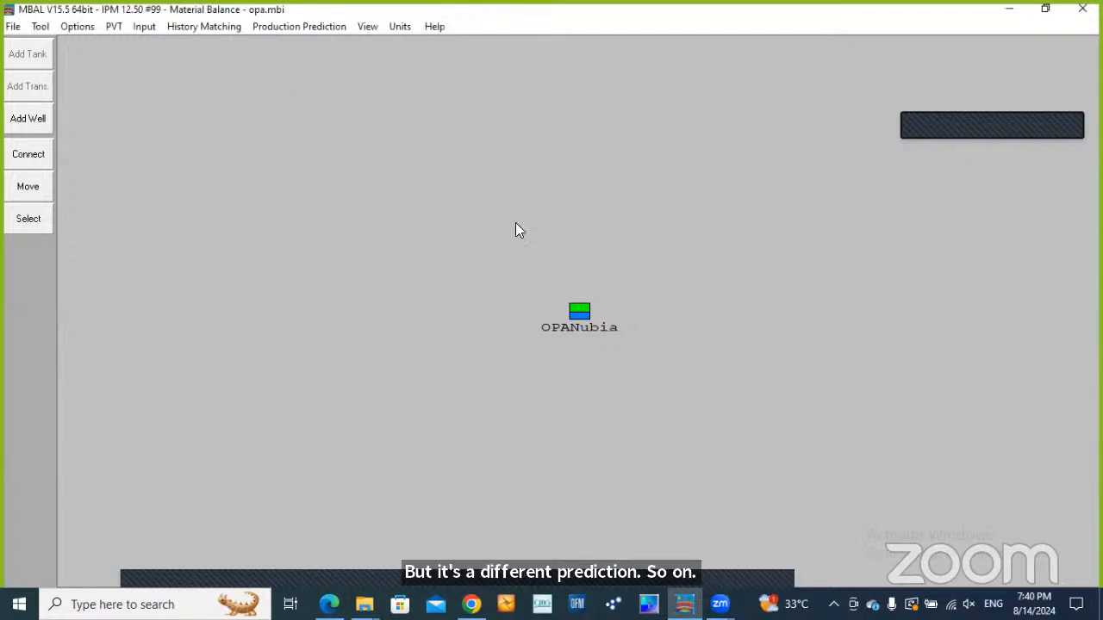
click(274, 27)
click(553, 141)
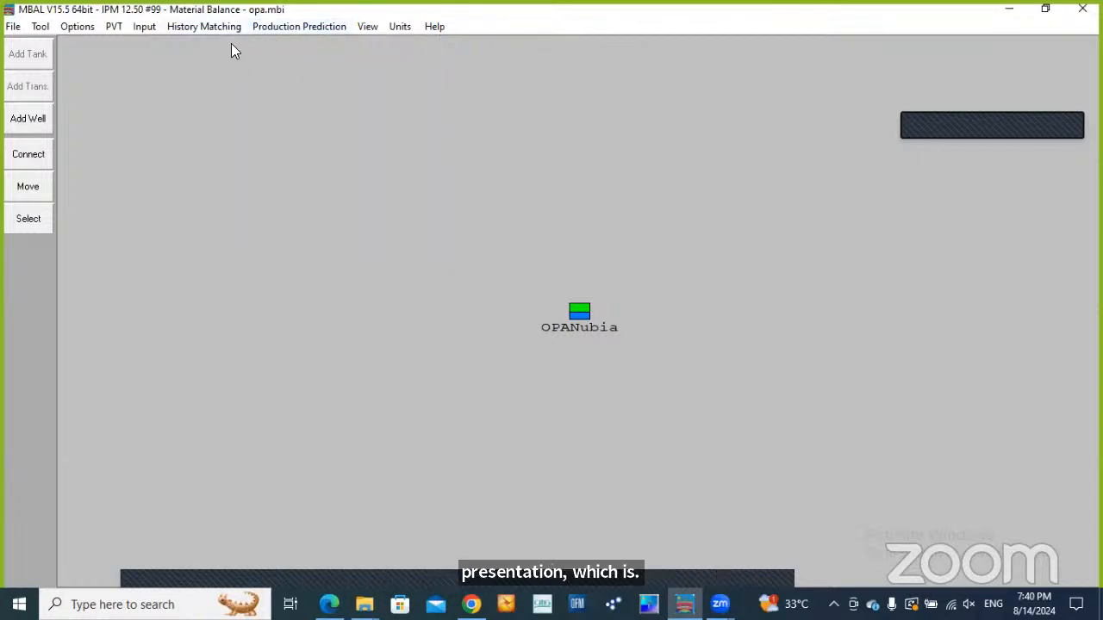
Open the production prediction run to view the results table of the Prediction stream
click(273, 28)
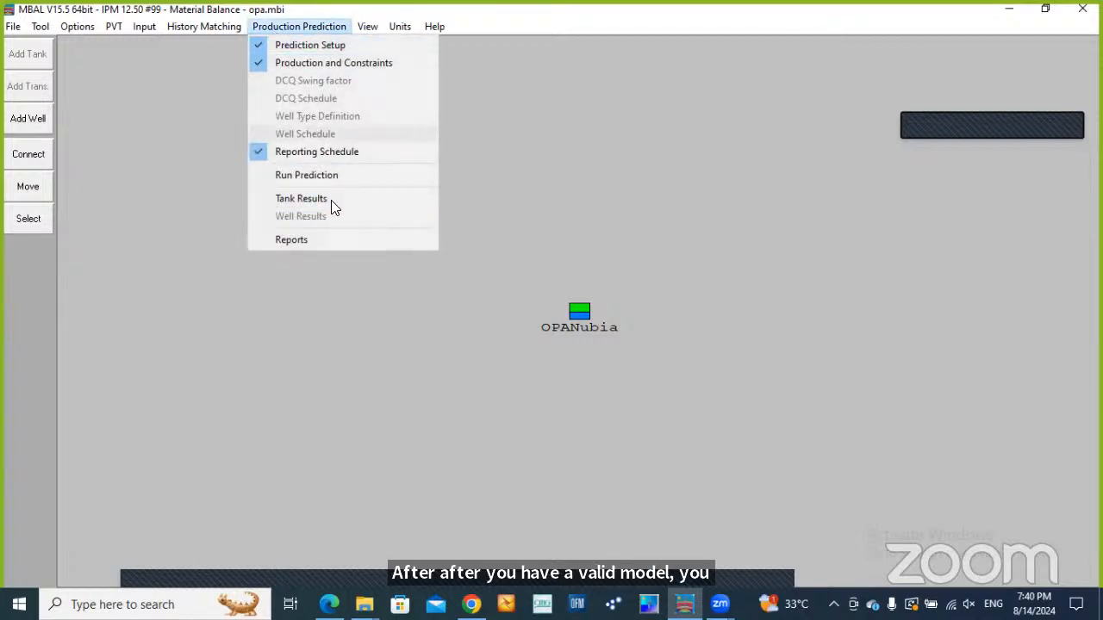
click(327, 176)
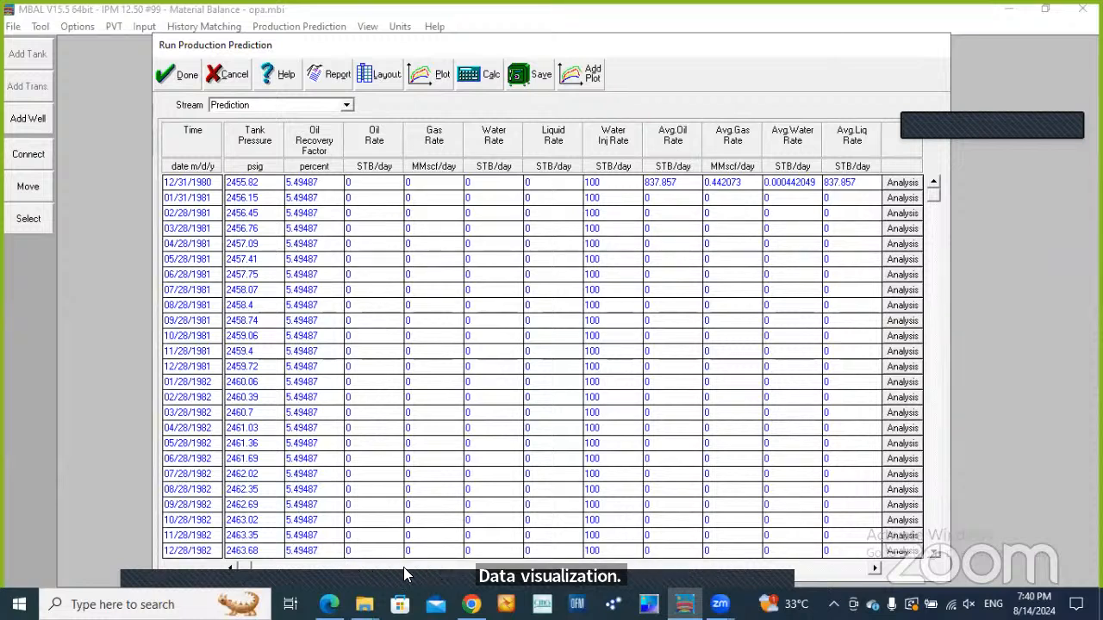
click(387, 453)
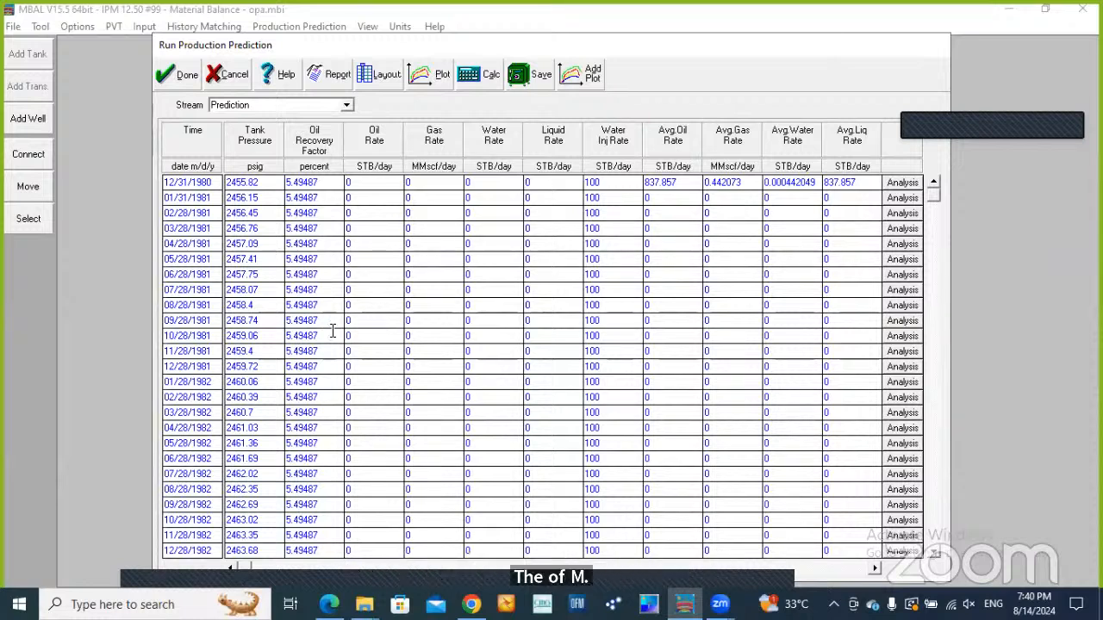
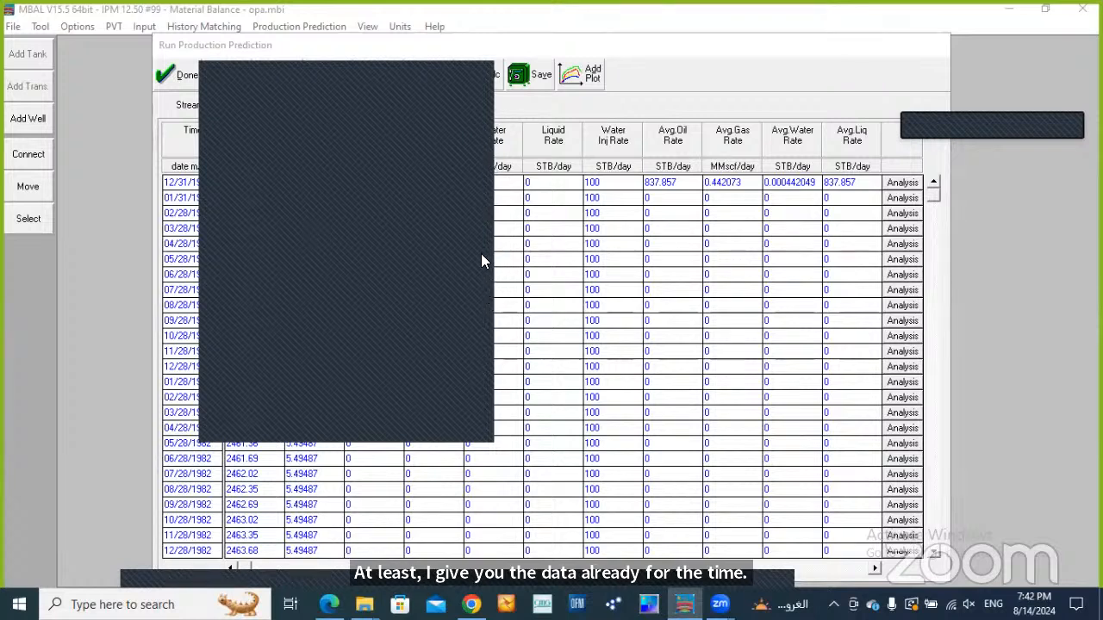
click(285, 232)
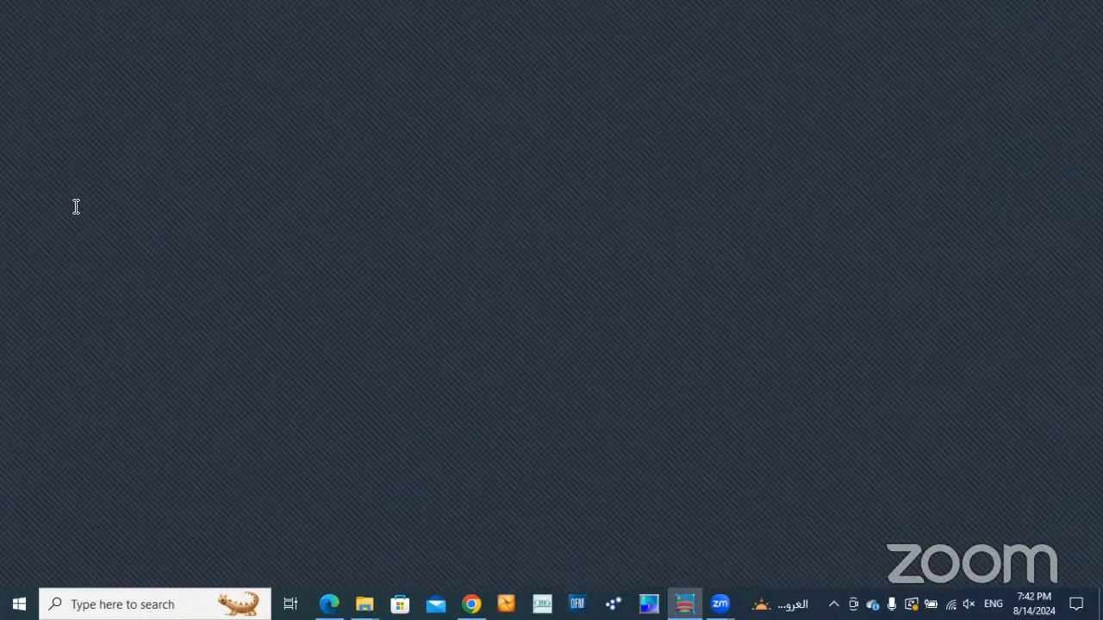
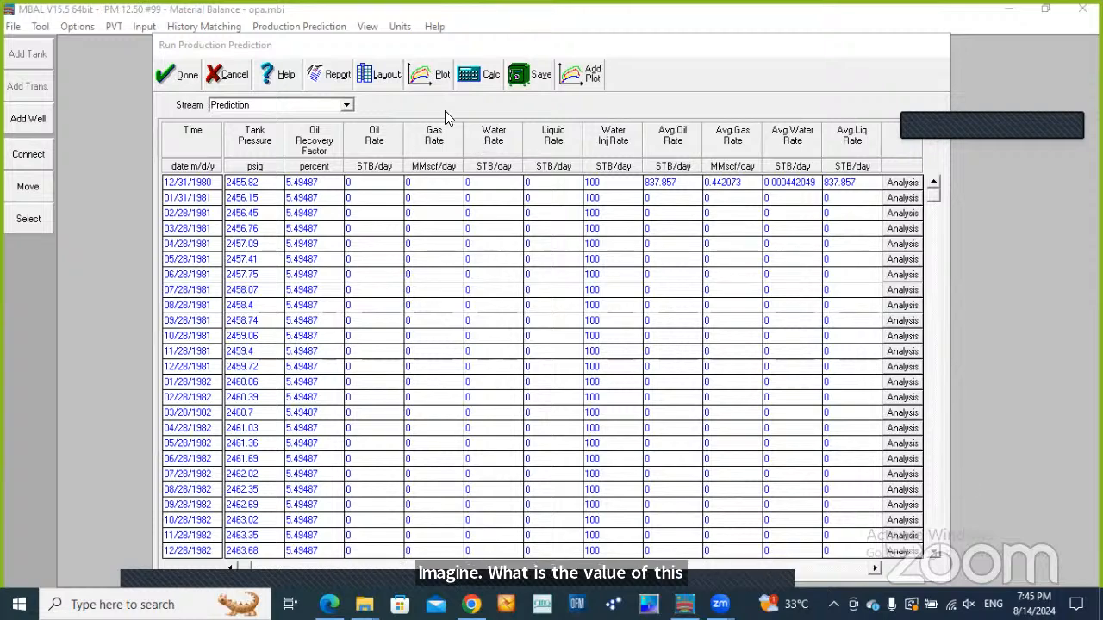
Open the production prediction results plot and browse the Simulation, Prediction, Prd_500WI, Prd_250WI and Prd_100WI streams
click(438, 78)
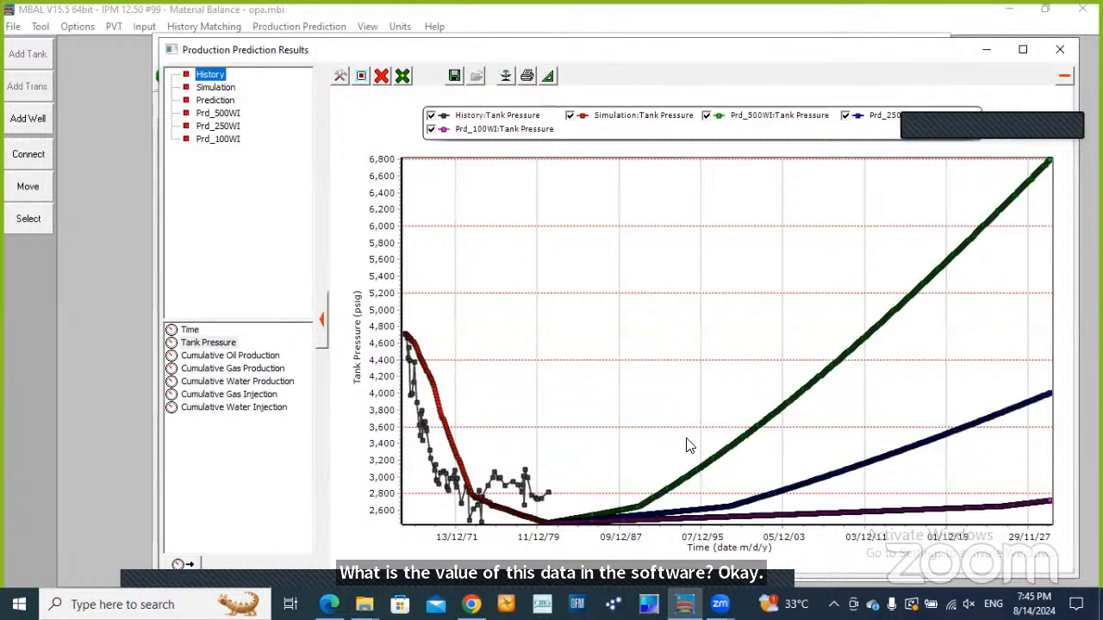
click(221, 88)
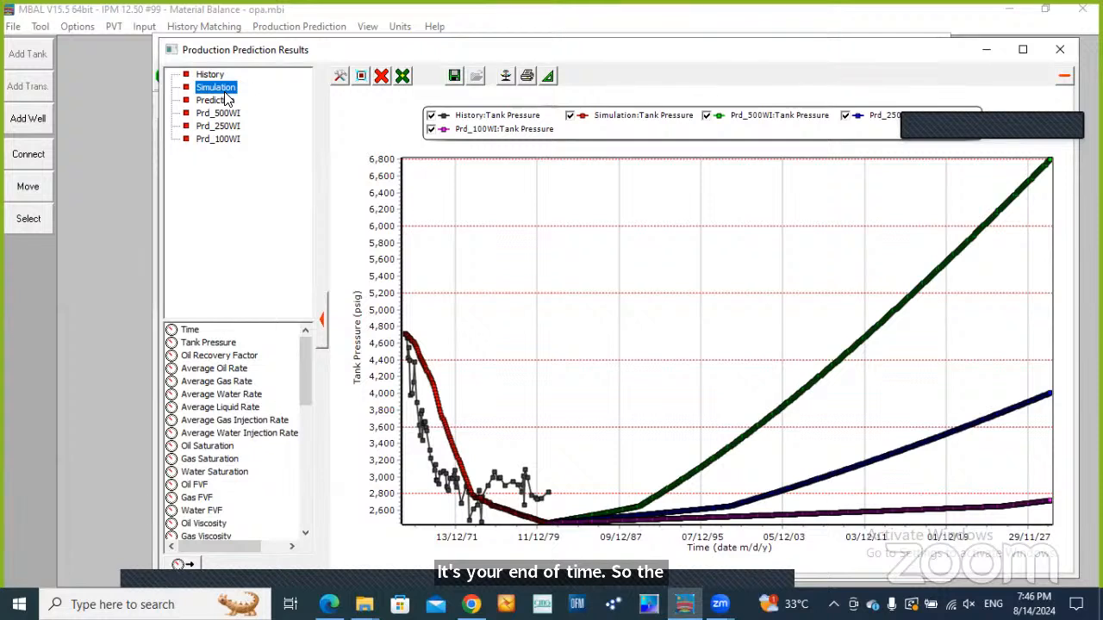
click(226, 101)
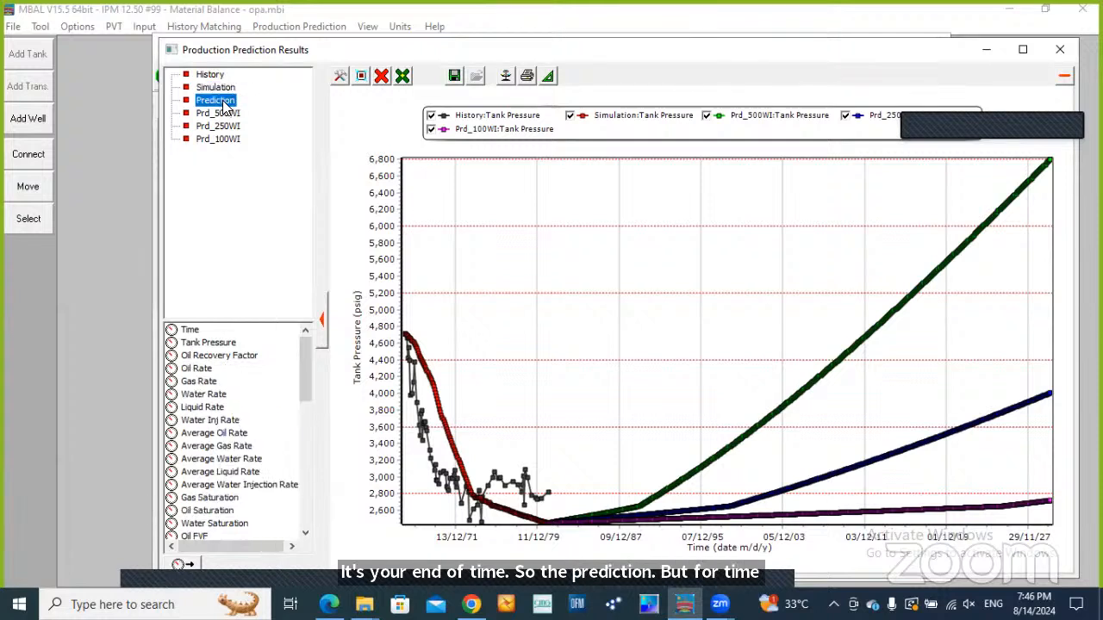
click(226, 114)
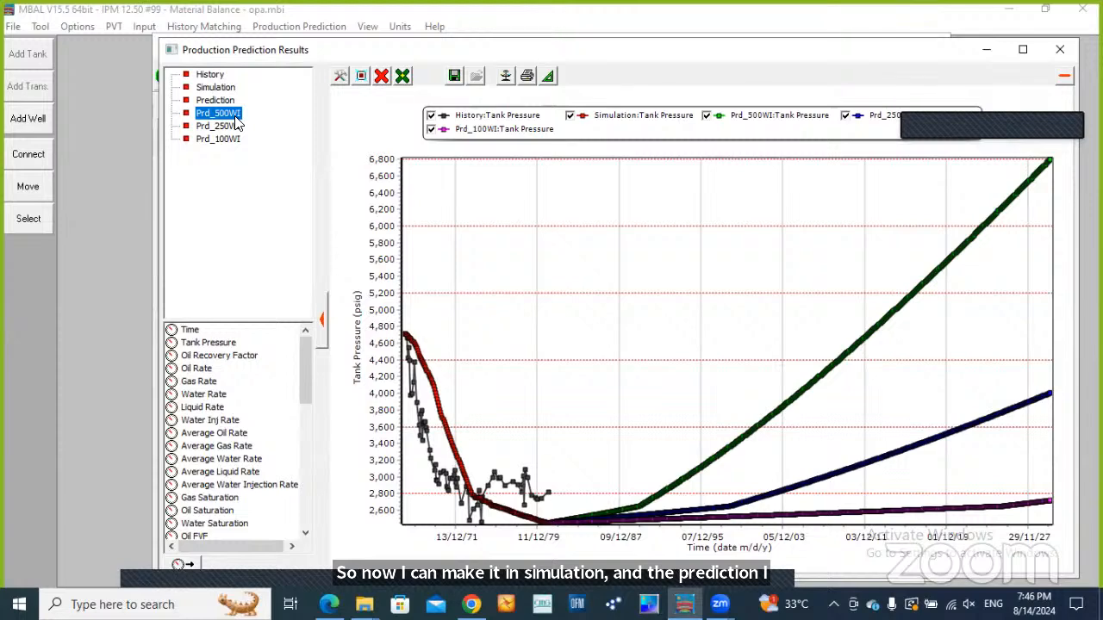
click(231, 127)
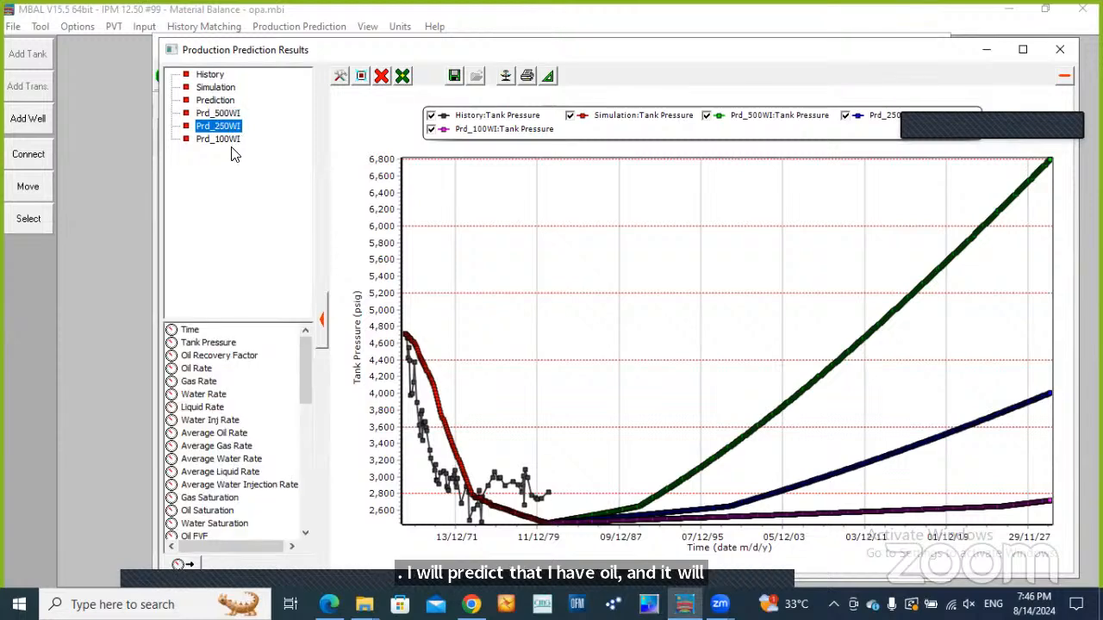
click(226, 140)
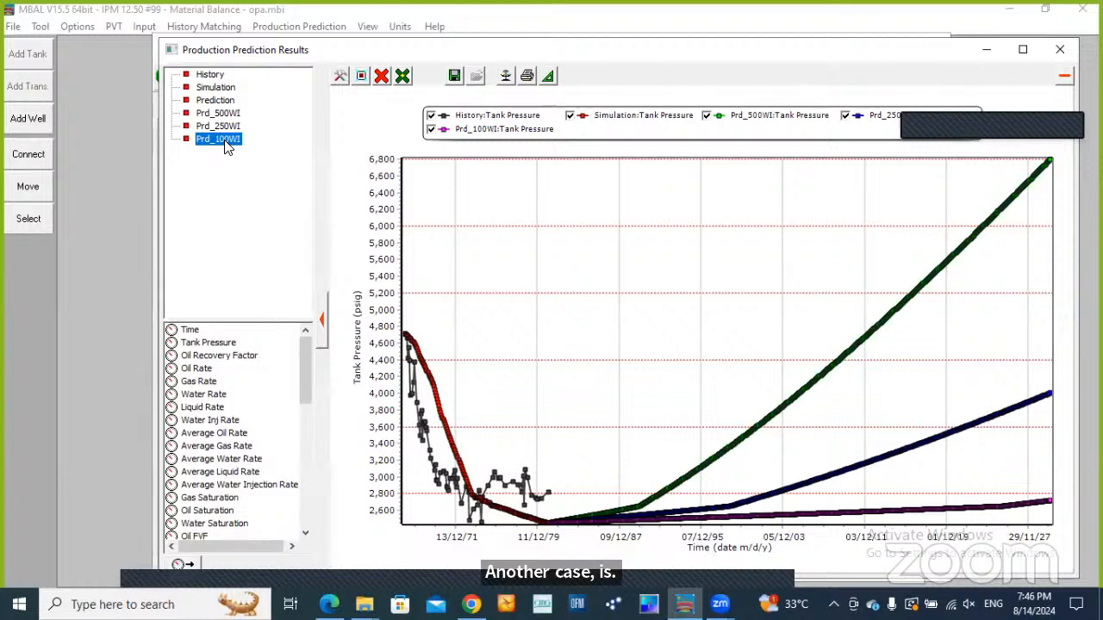
Remove all curves from the results plot and plot the tank pressure of the Prd_500WI case
click(381, 76)
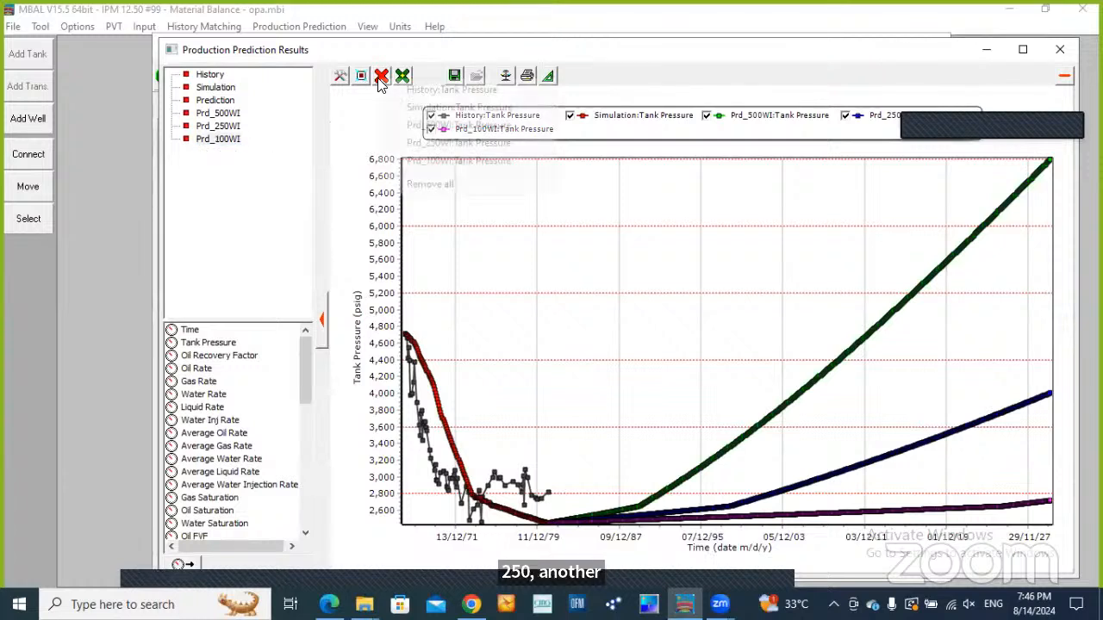
click(429, 183)
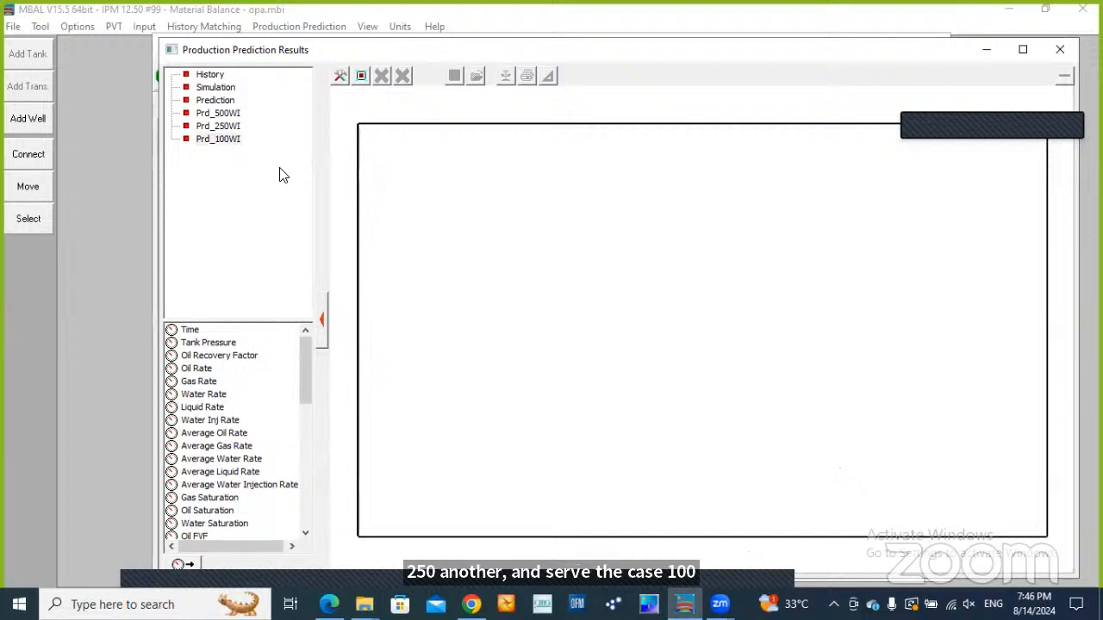
click(222, 100)
click(230, 114)
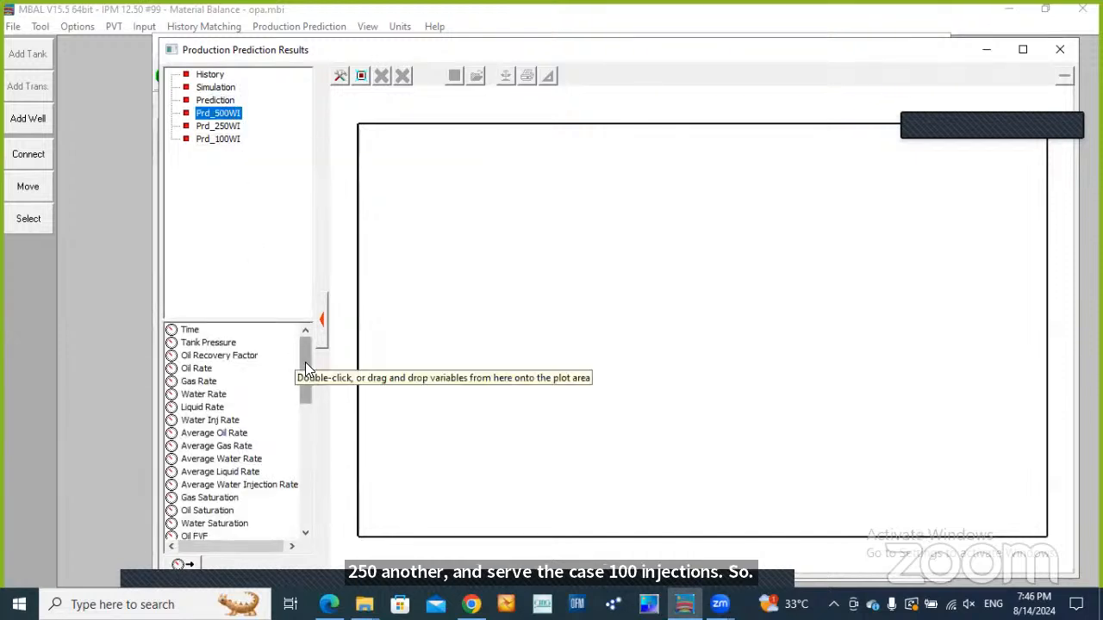
click(212, 345)
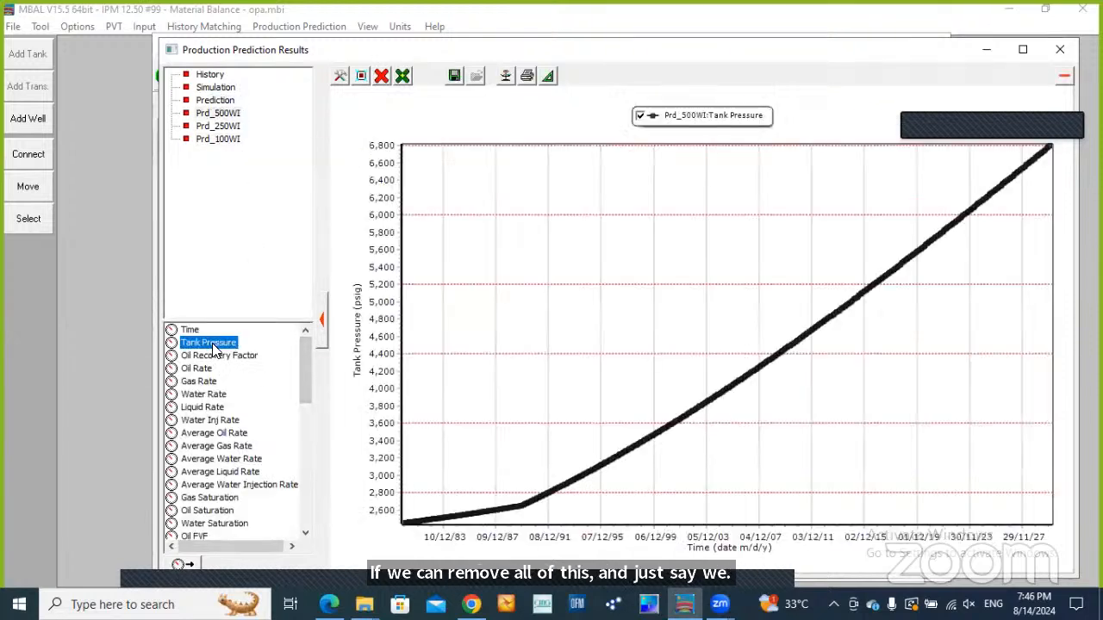
Add the tank pressure curves of the Prd_250WI and Prd_100WI cases to the plot to compare the three injection cases
click(224, 127)
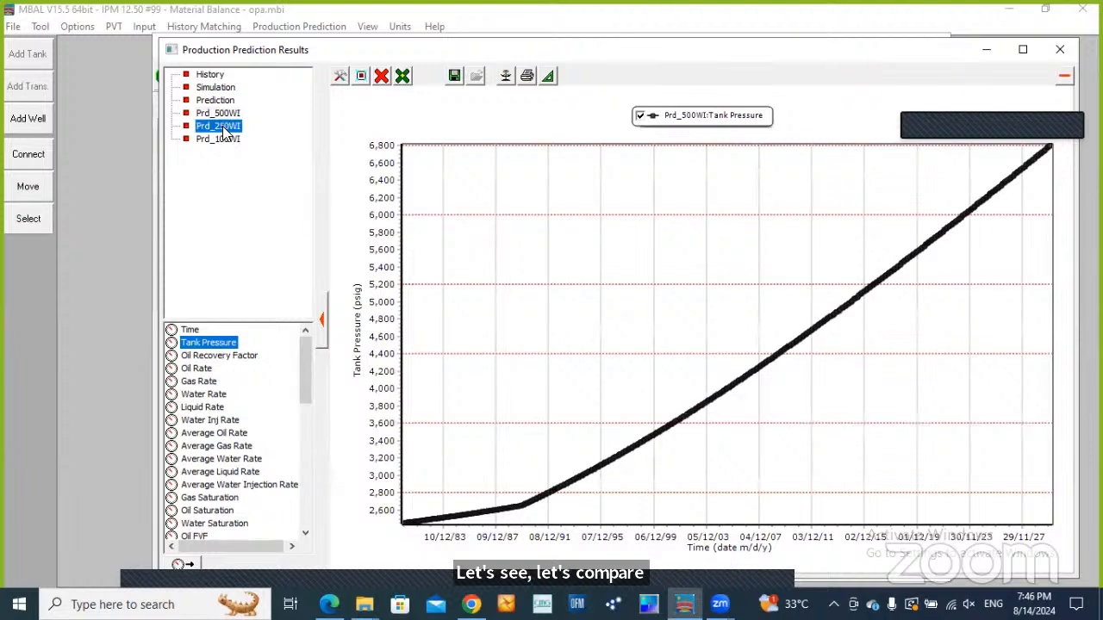
click(226, 343)
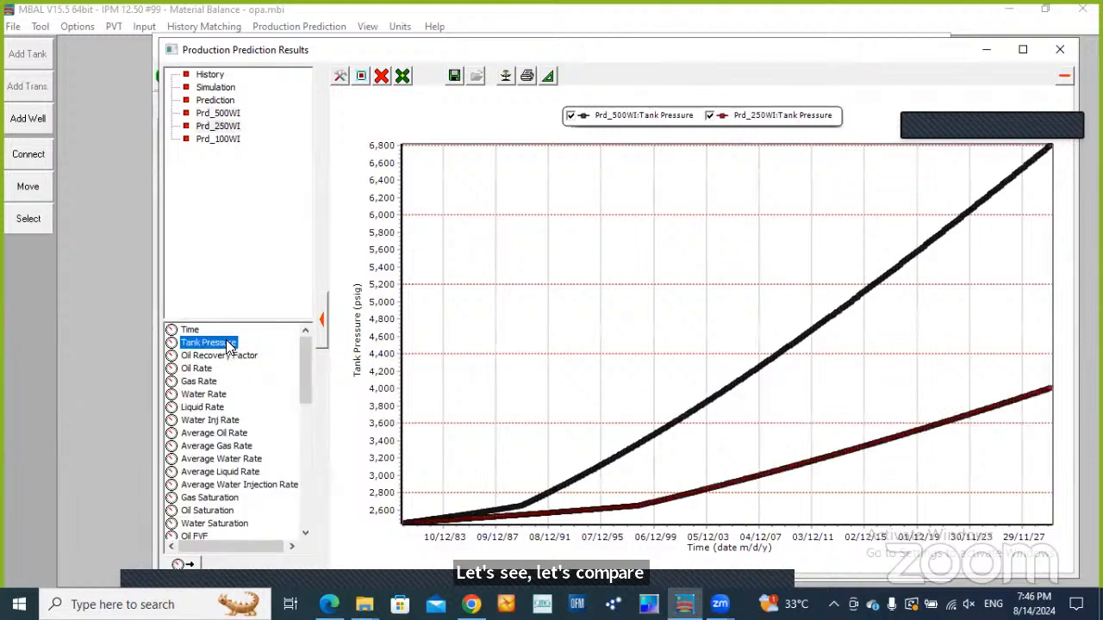
click(229, 140)
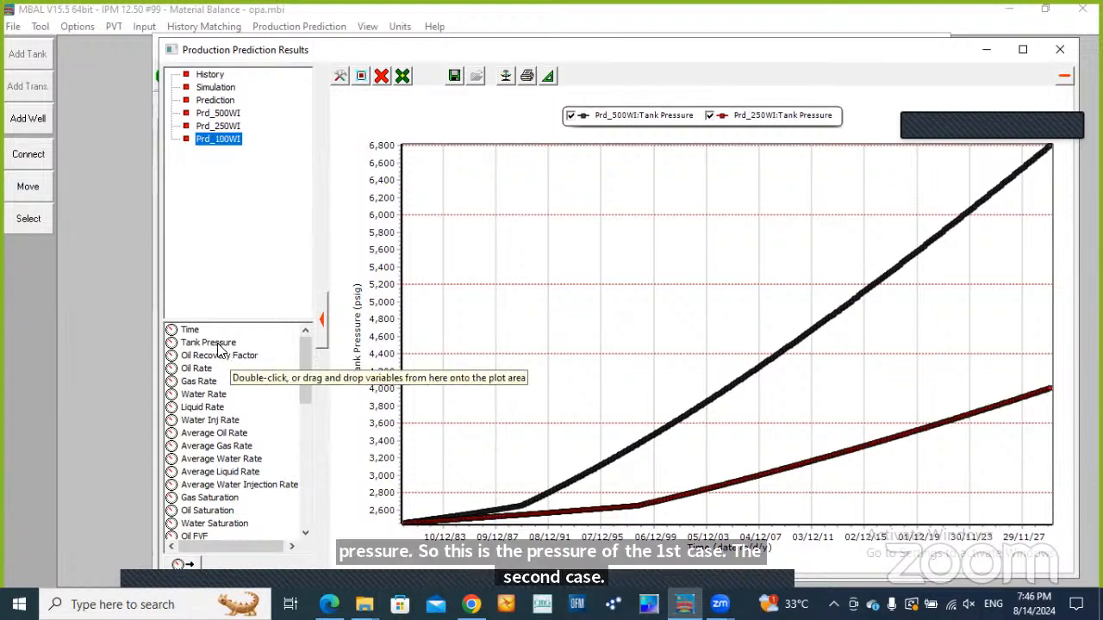
click(216, 343)
click(221, 138)
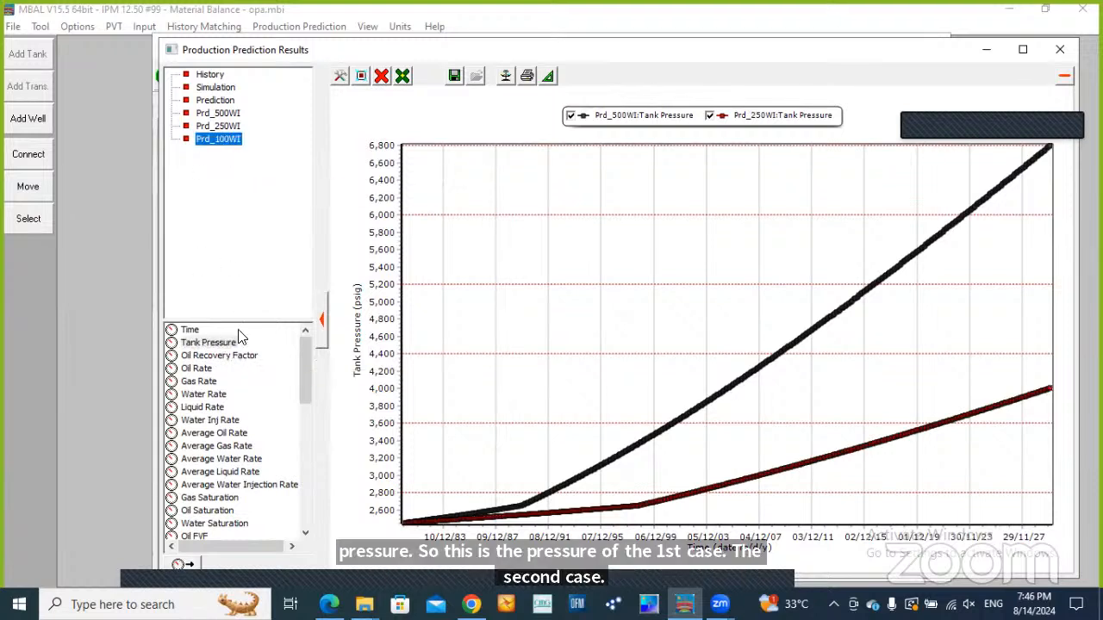
click(220, 341)
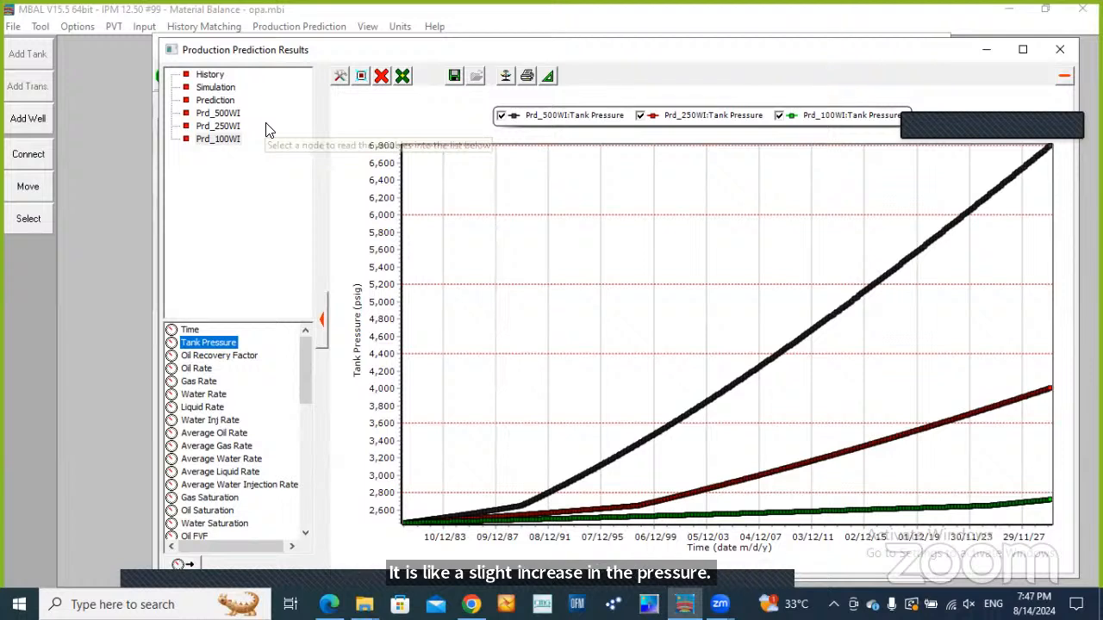
click(515, 505)
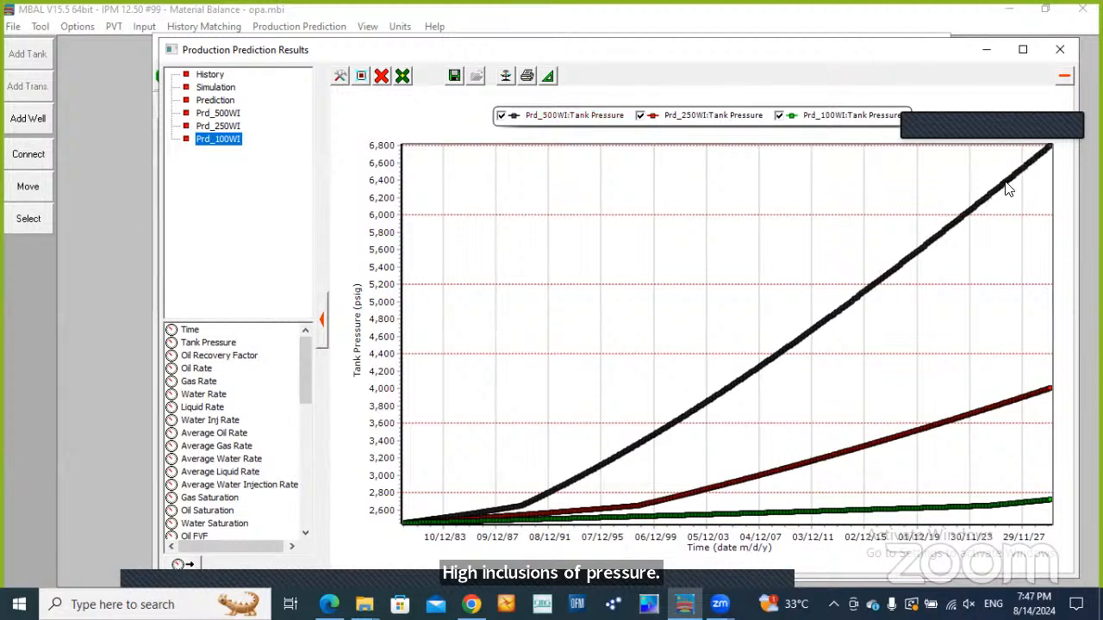
mouse_move(1002, 193)
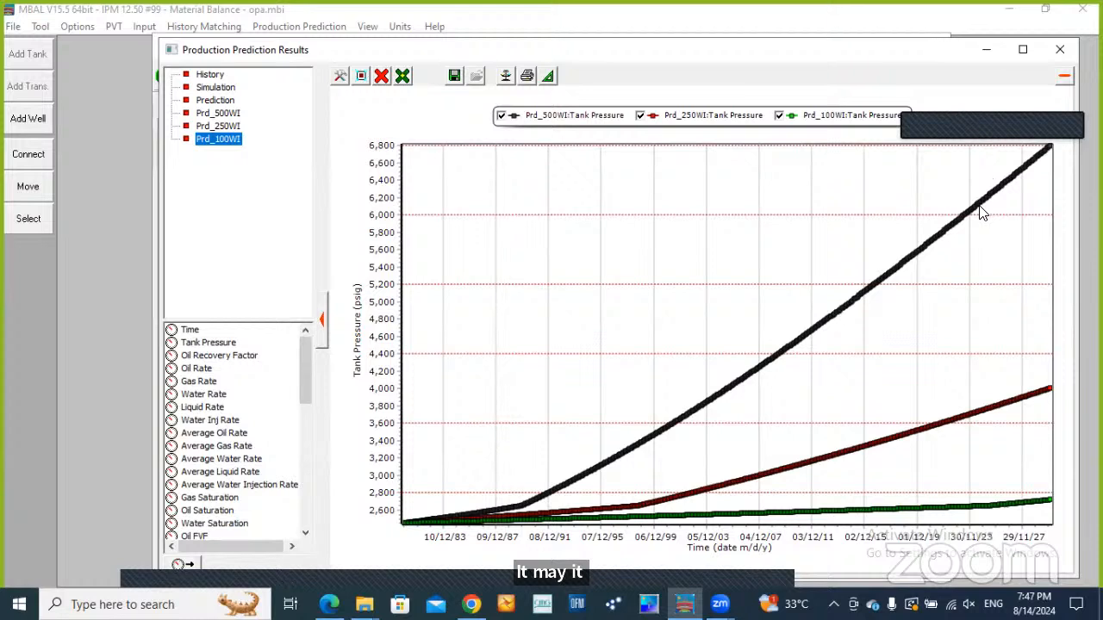
Clear the tank pressure curves and plot the cumulative oil production of the Prd_500WI and Prd_250WI cases
click(381, 76)
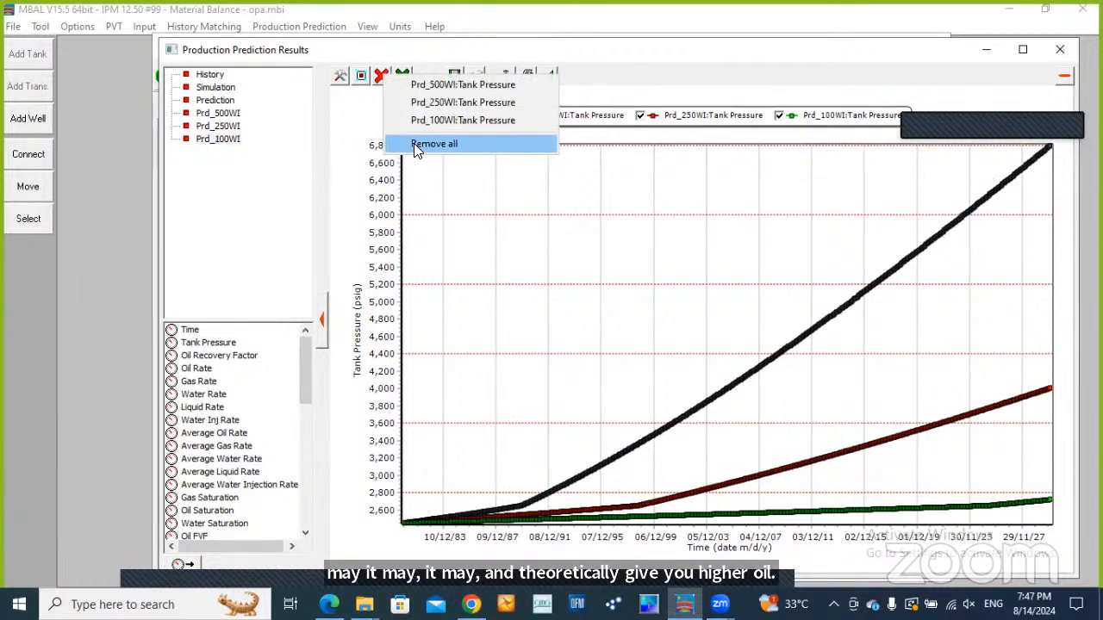
click(413, 144)
click(217, 113)
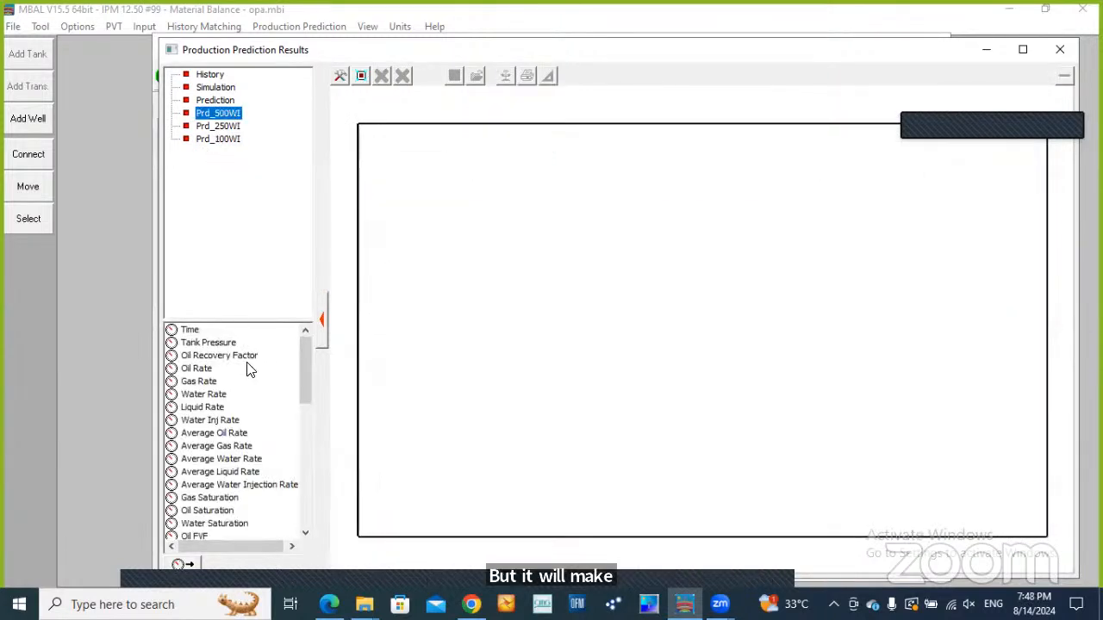
drag(304, 367, 304, 492)
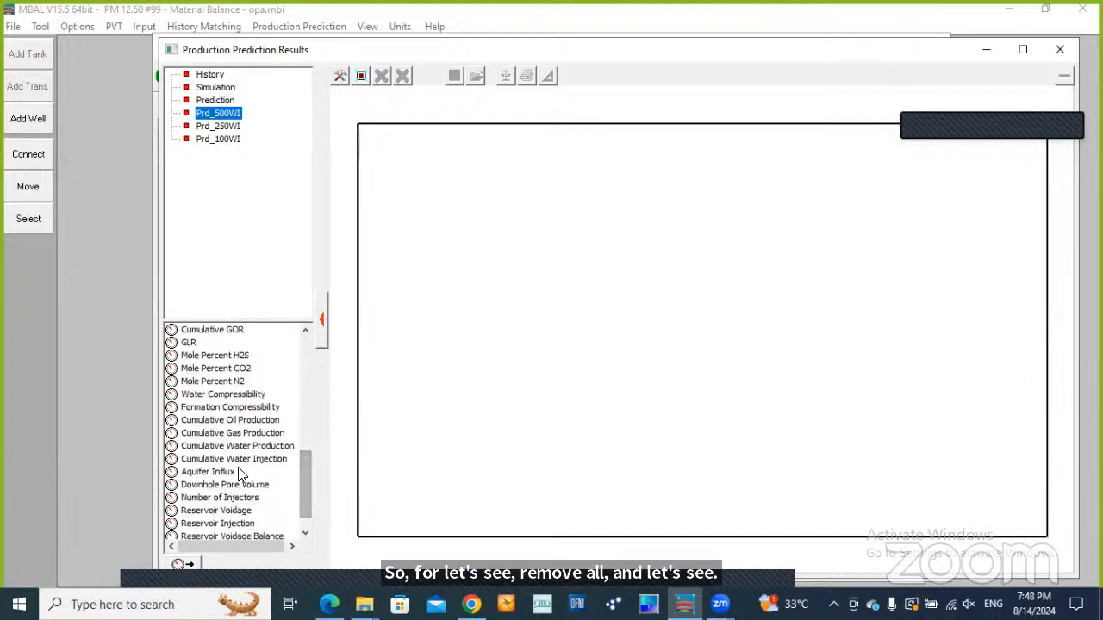
click(215, 421)
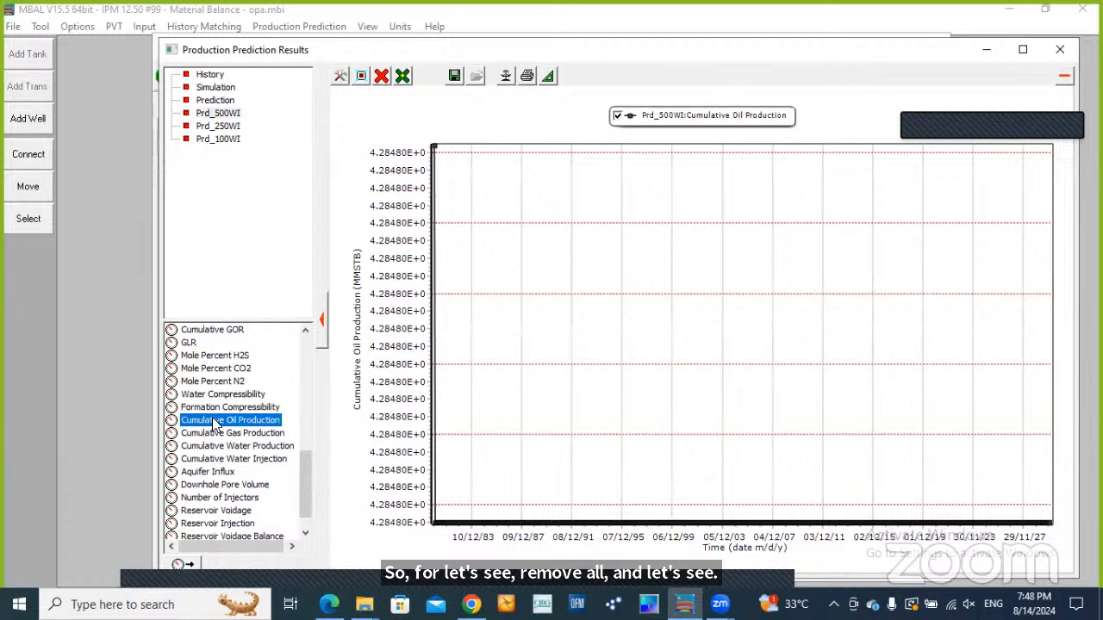
click(219, 126)
drag(304, 387, 302, 489)
click(226, 458)
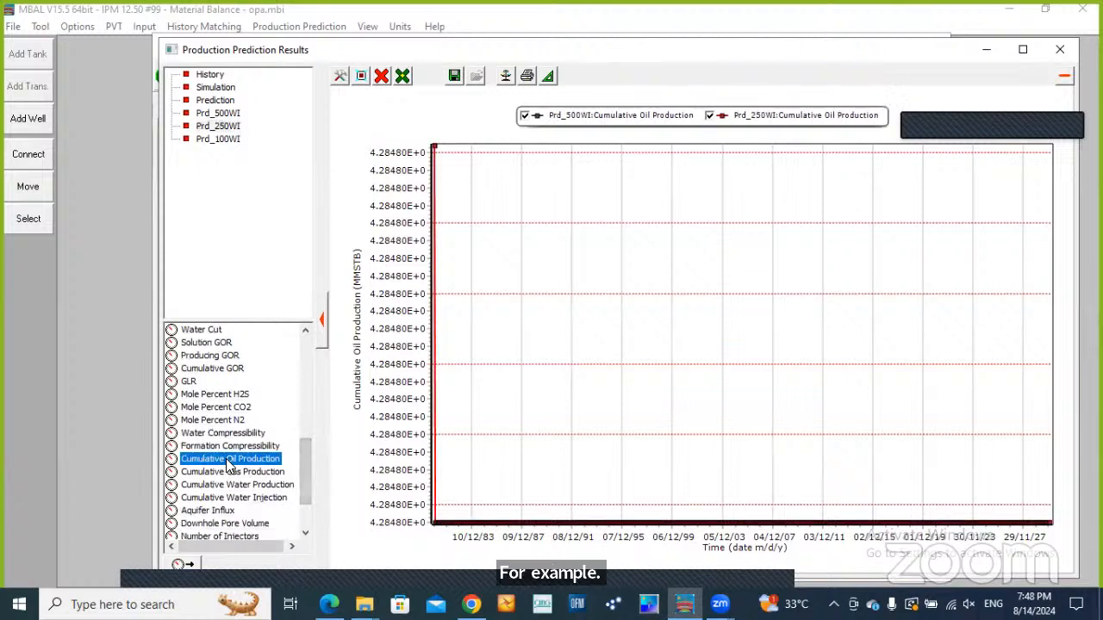
Clear the plot and plot the cumulative oil production of the Simulation and Prediction streams together
click(380, 76)
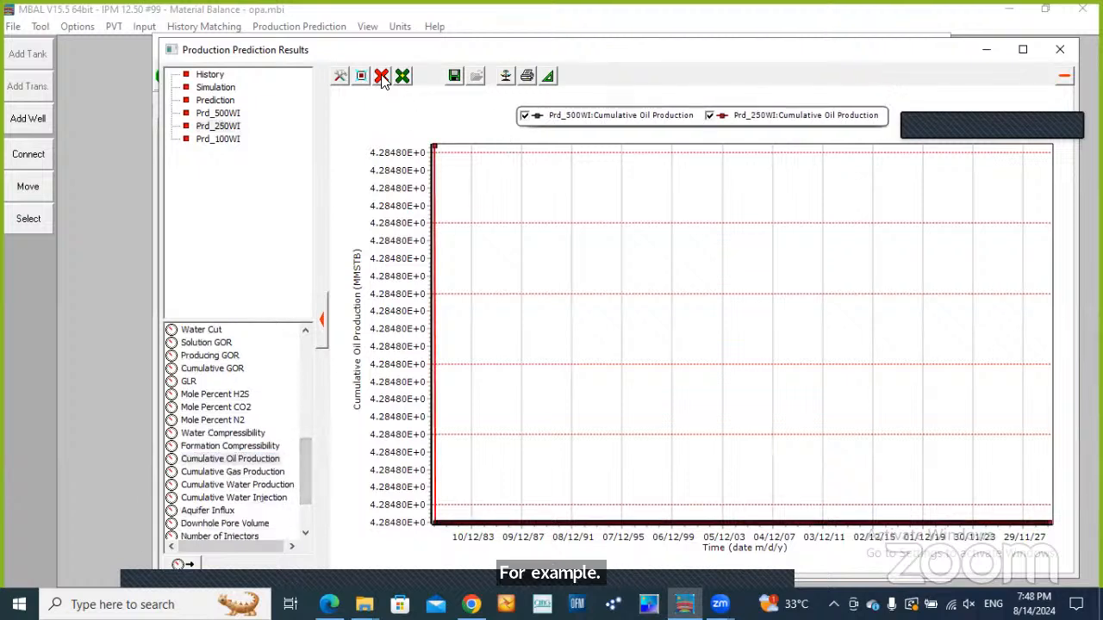
click(417, 129)
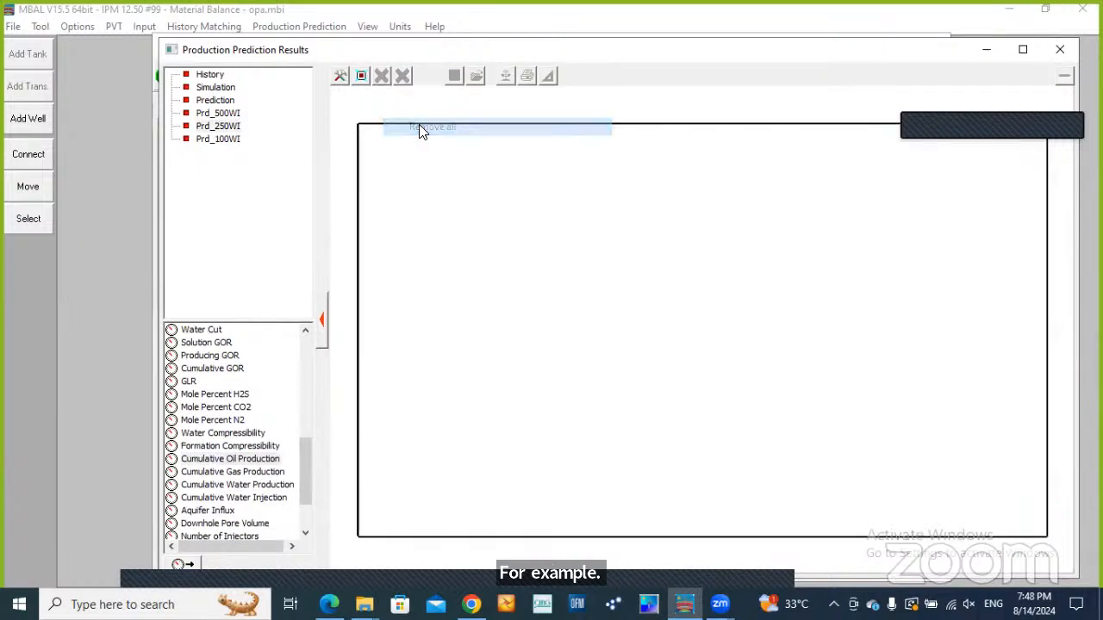
click(216, 87)
drag(305, 369, 292, 455)
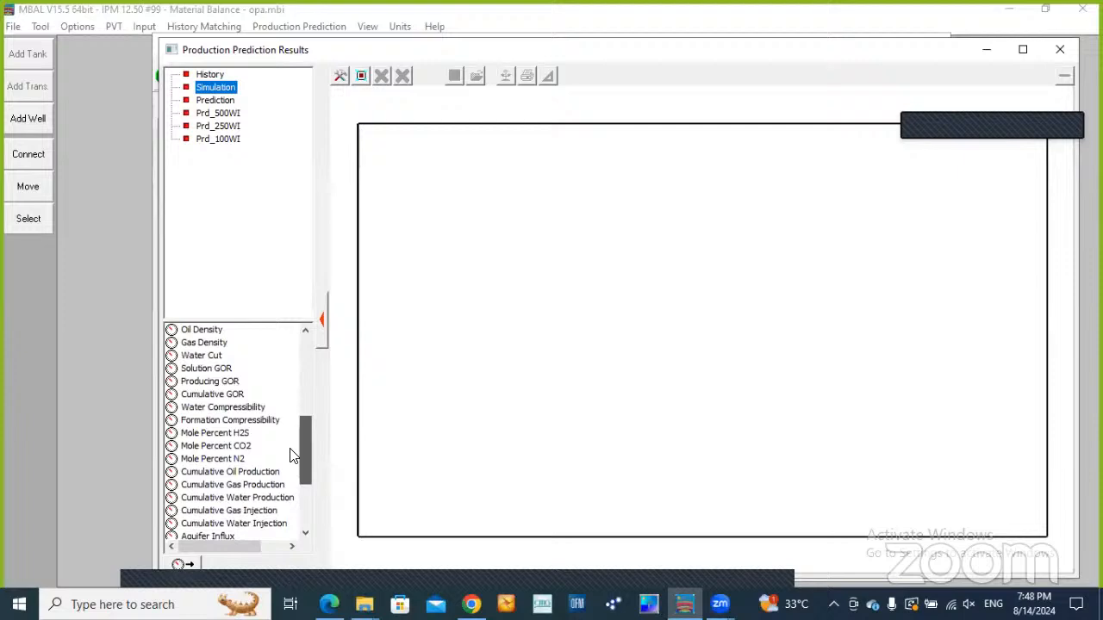
click(224, 473)
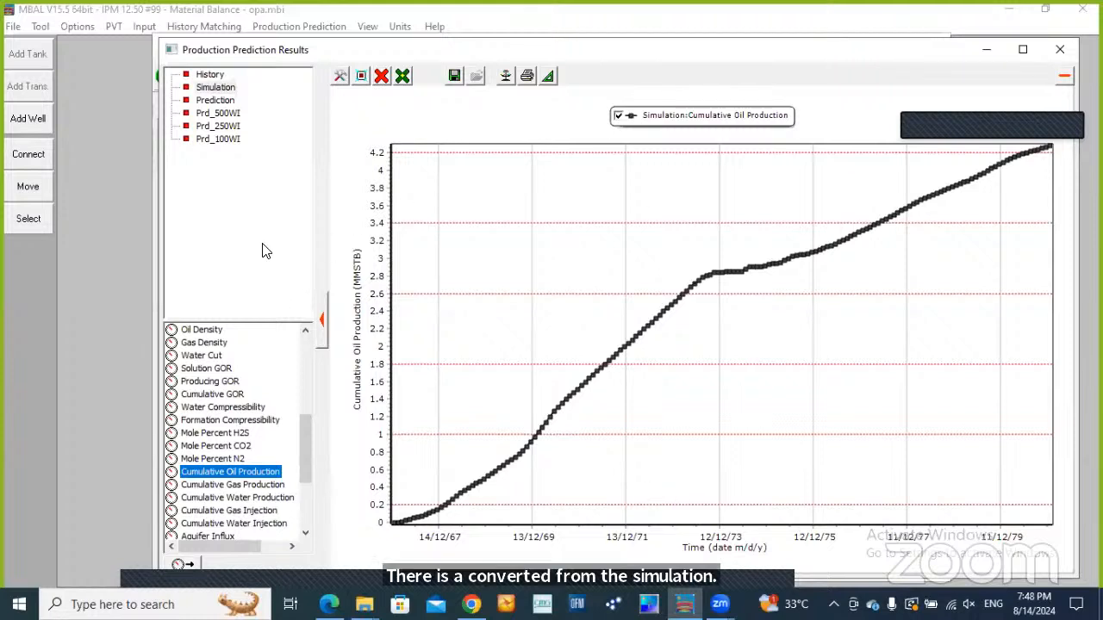
click(229, 115)
click(218, 101)
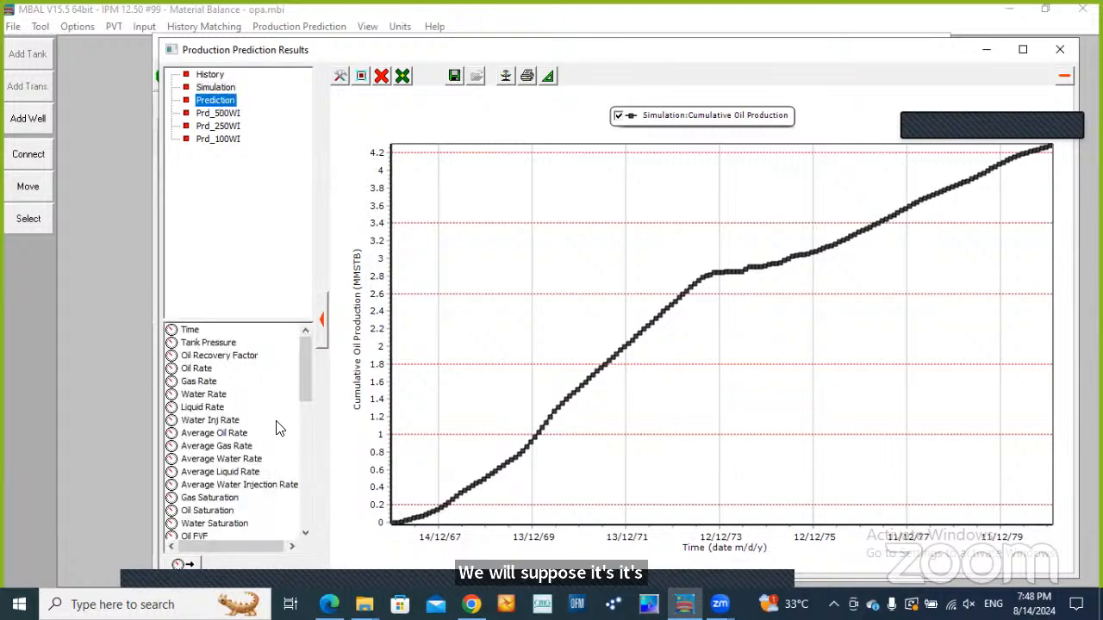
scroll(304, 493, down, 10)
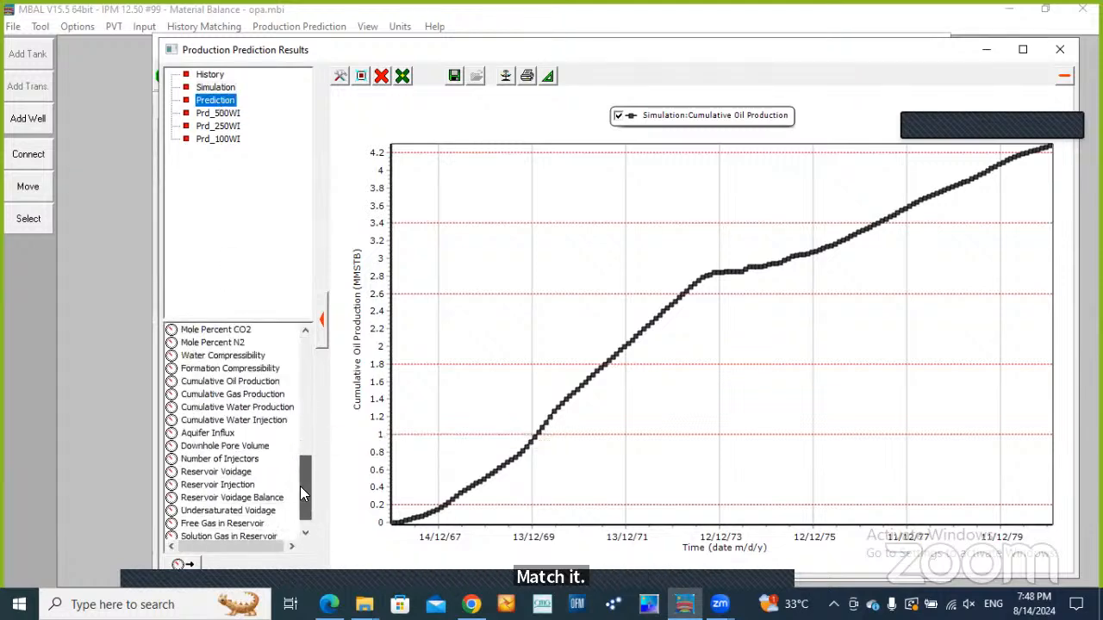
click(230, 383)
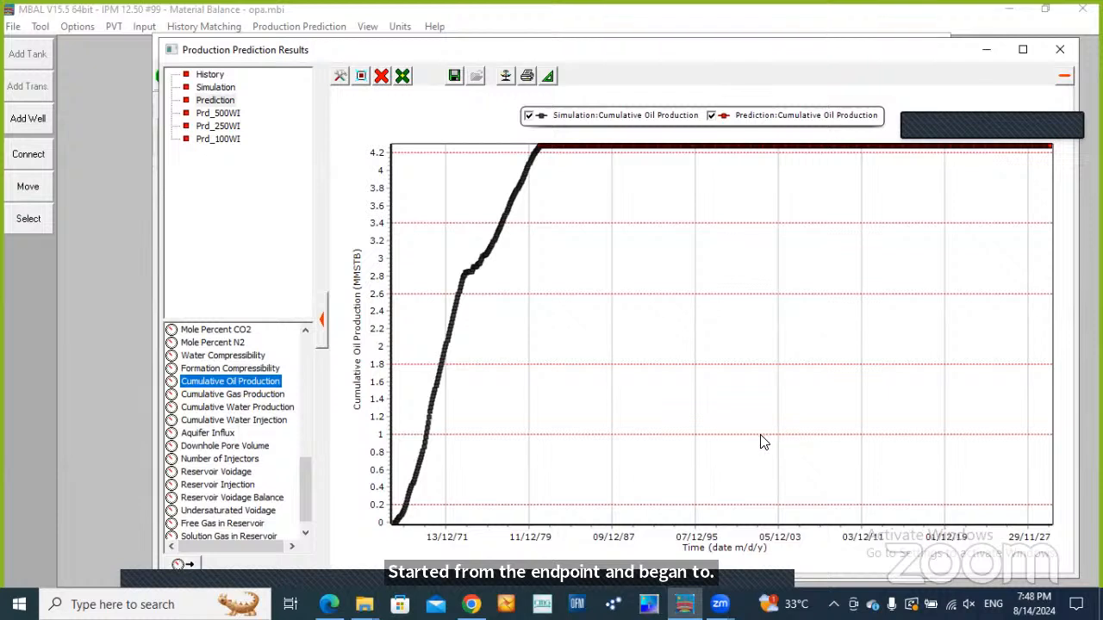
Select the water injection cases down to Prd_100WI, and close the prediction results to return to the tank model
click(217, 115)
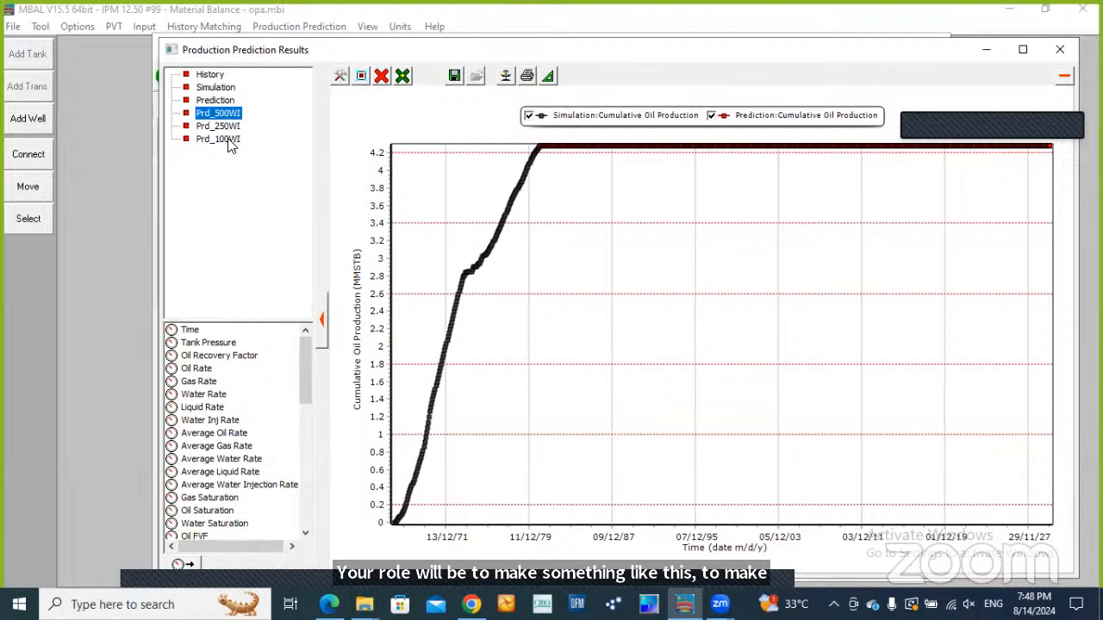
key(Down)
key(Down)
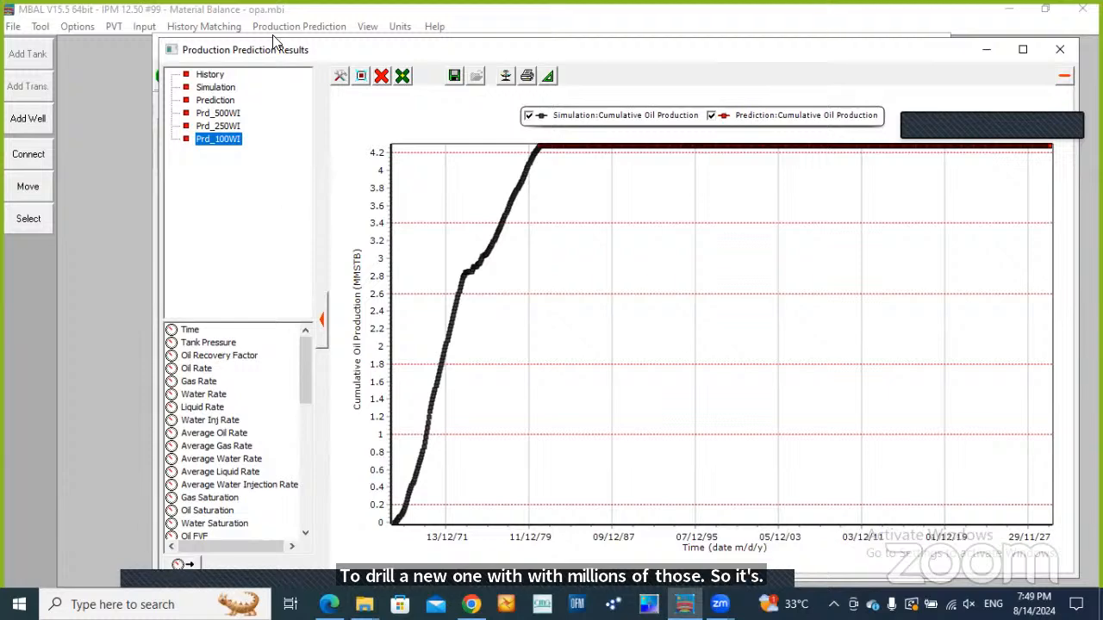
click(1059, 52)
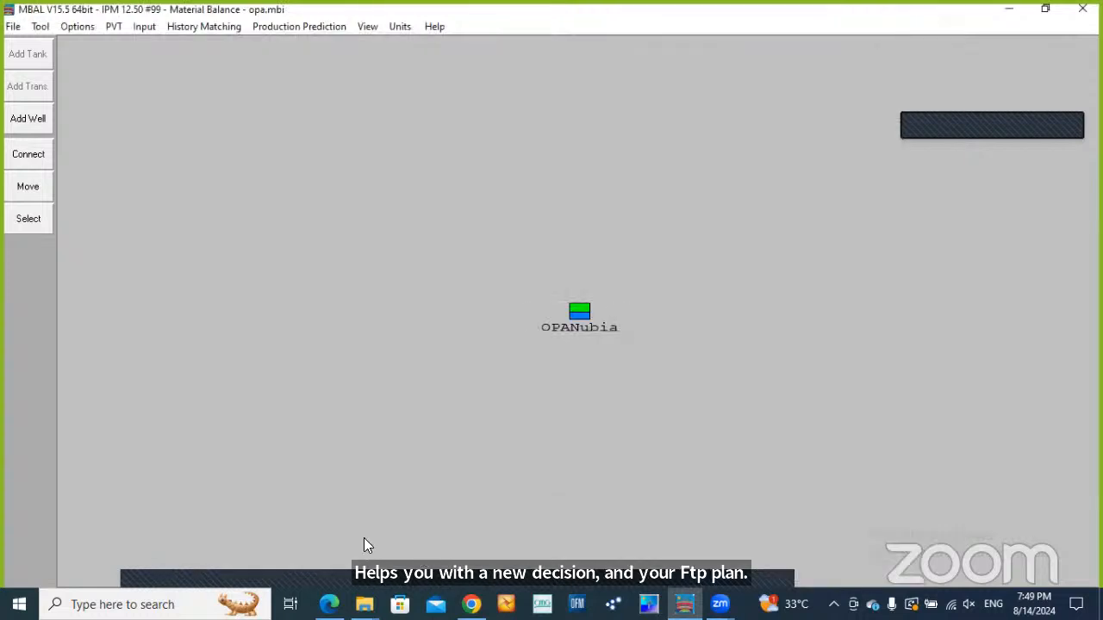
click(363, 539)
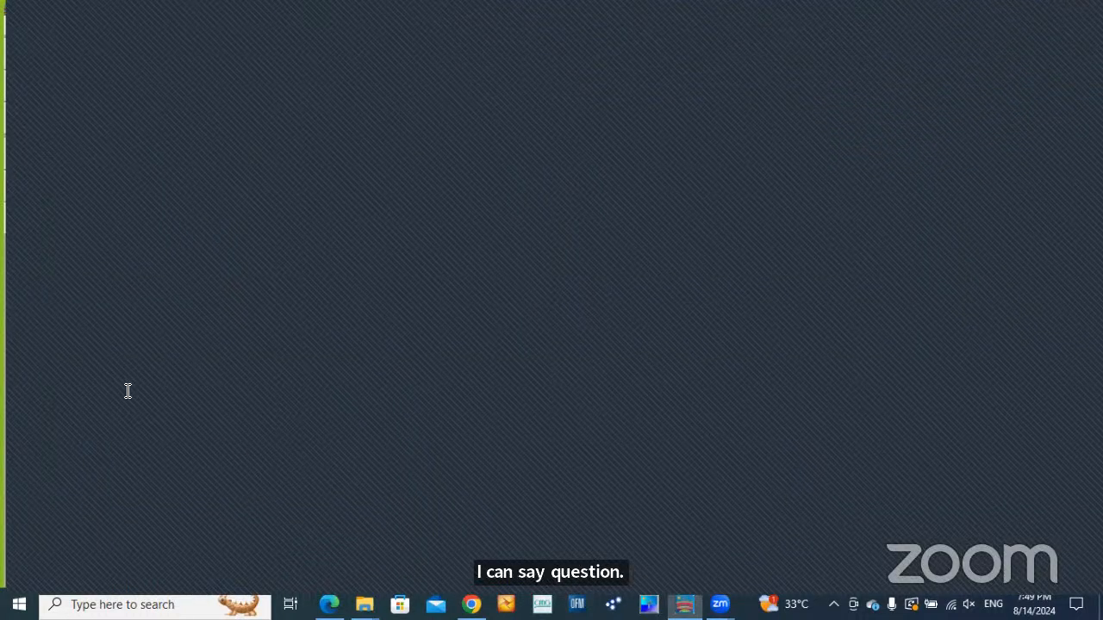